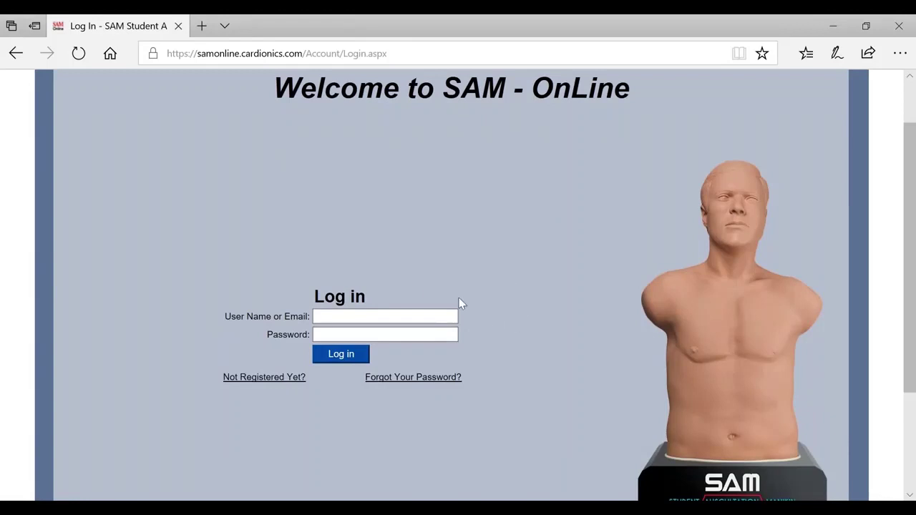
Step: Log in with the saved cardadmin user name and its stored account password
left_click(366, 316)
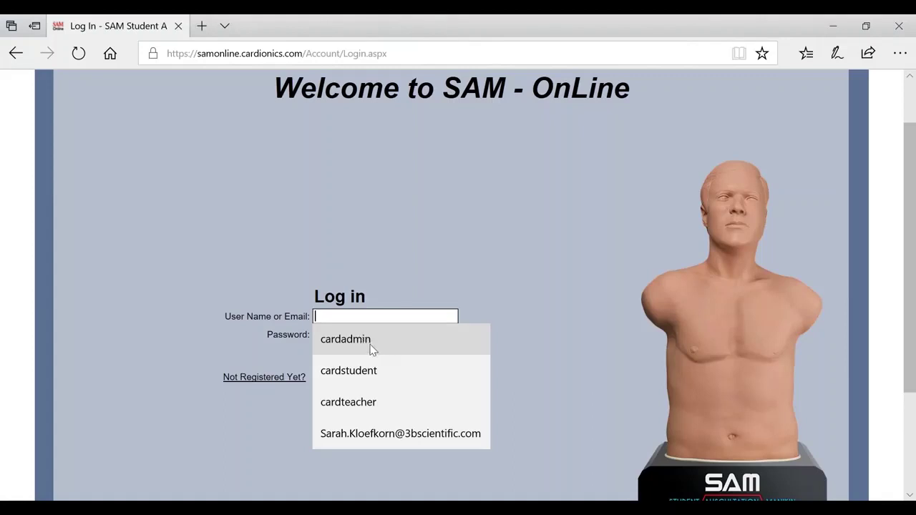
left_click(372, 342)
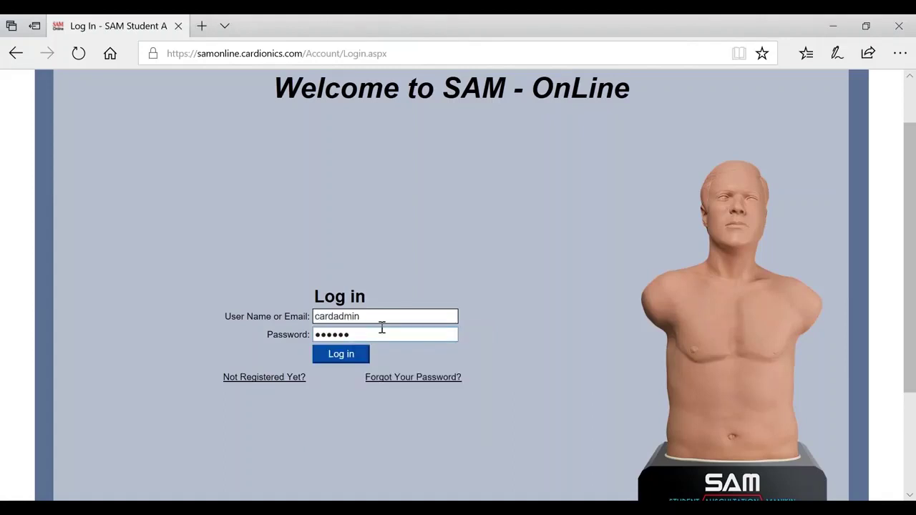
left_click(355, 360)
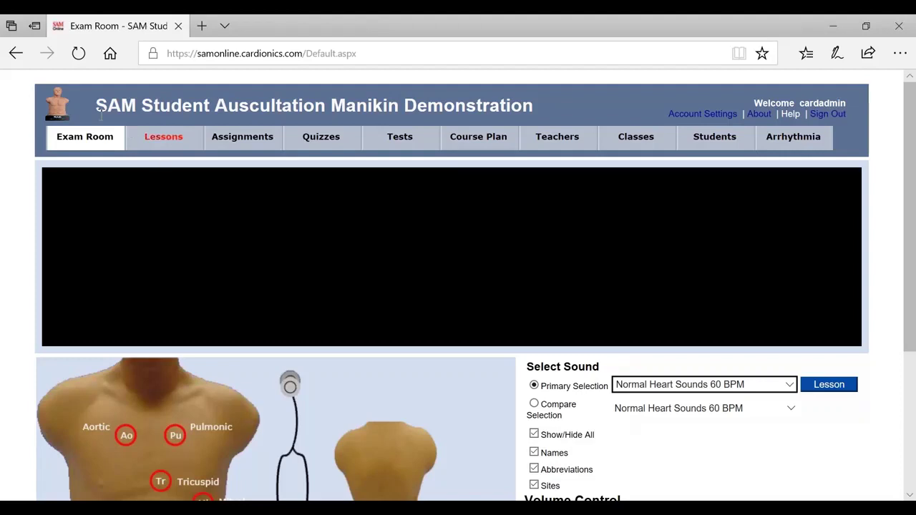
Step: Select Normal Heart Sounds 110 BPM as the Exam Room's primary sound
left_click(90, 142)
scroll(107, 168, "down", 1)
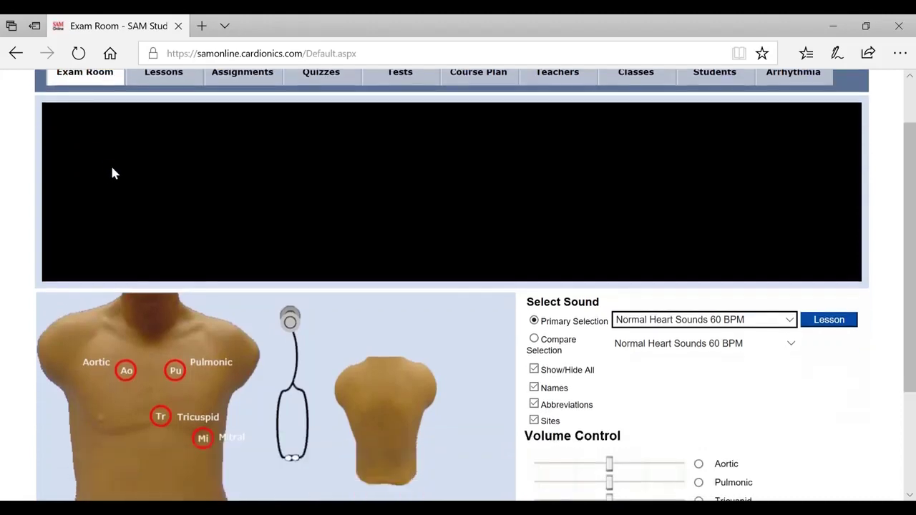
scroll(111, 169, "up", 1)
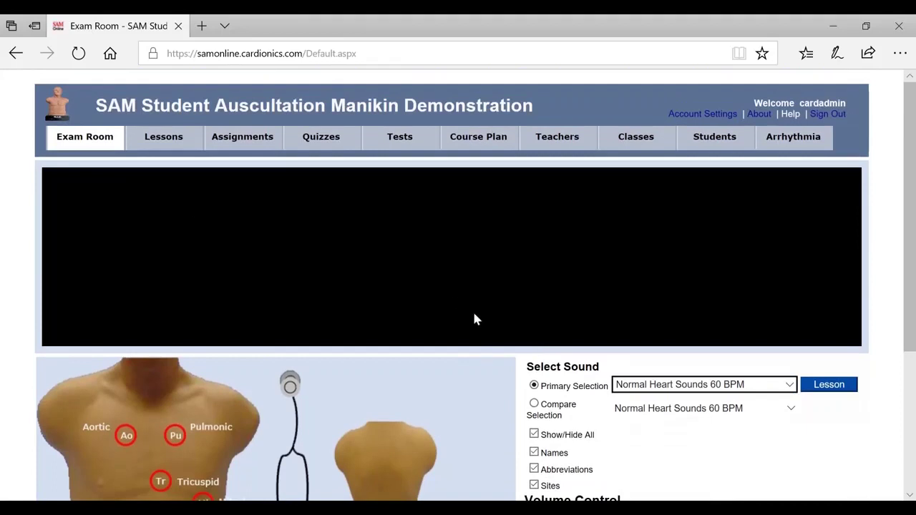
scroll(588, 343, "down", 1)
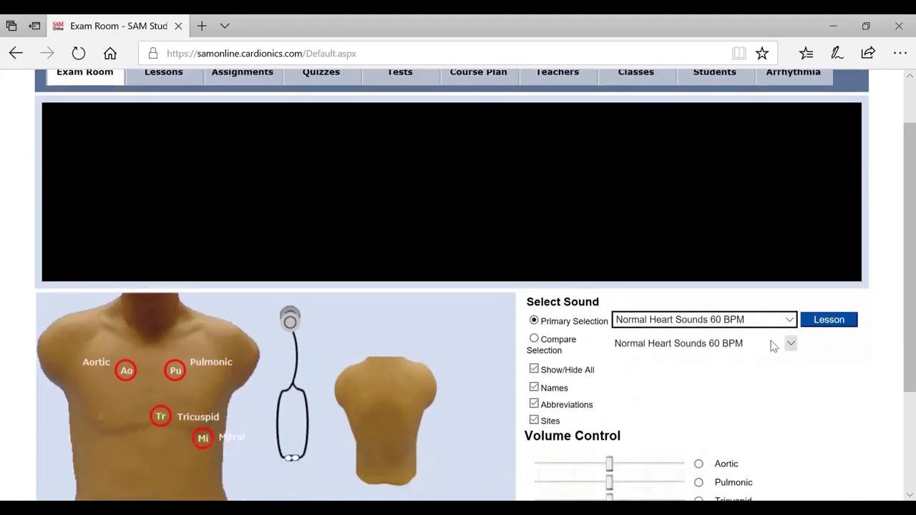
left_click(793, 322)
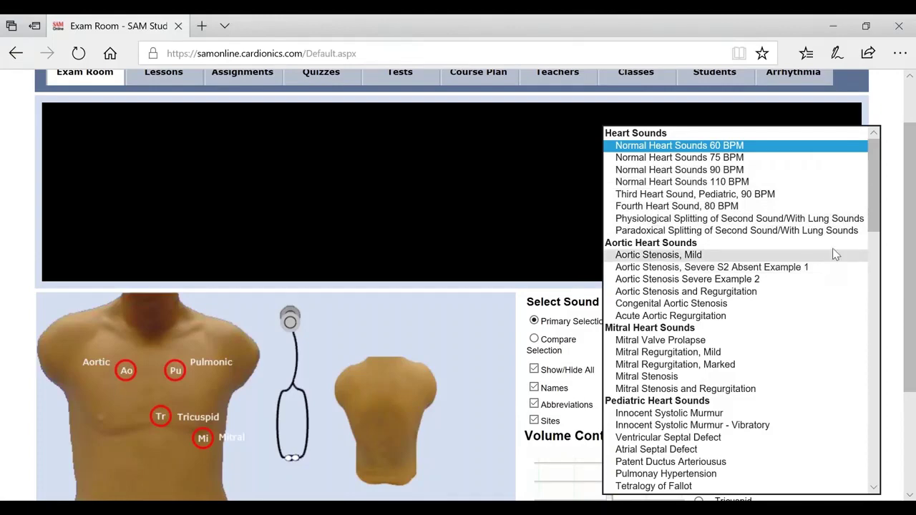
scroll(835, 194, "down", 2)
scroll(836, 197, "down", 15)
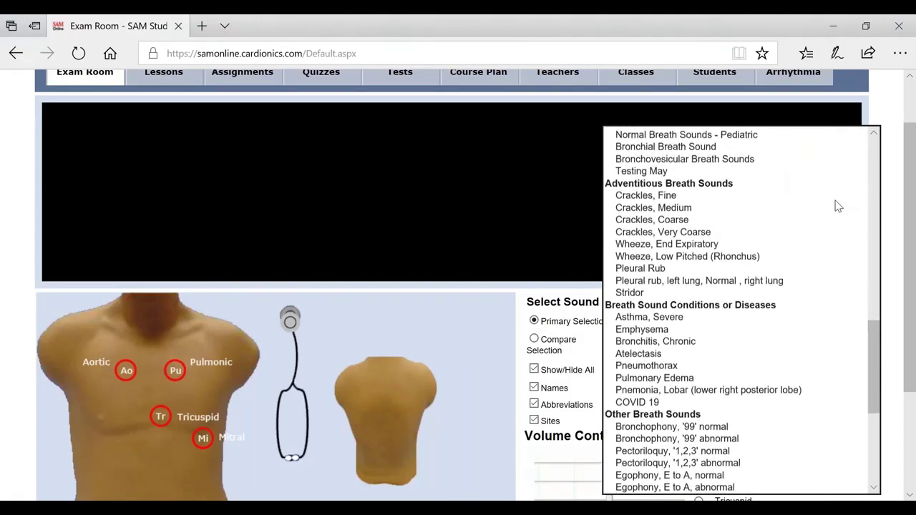
scroll(841, 206, "up", 9)
scroll(841, 206, "up", 12)
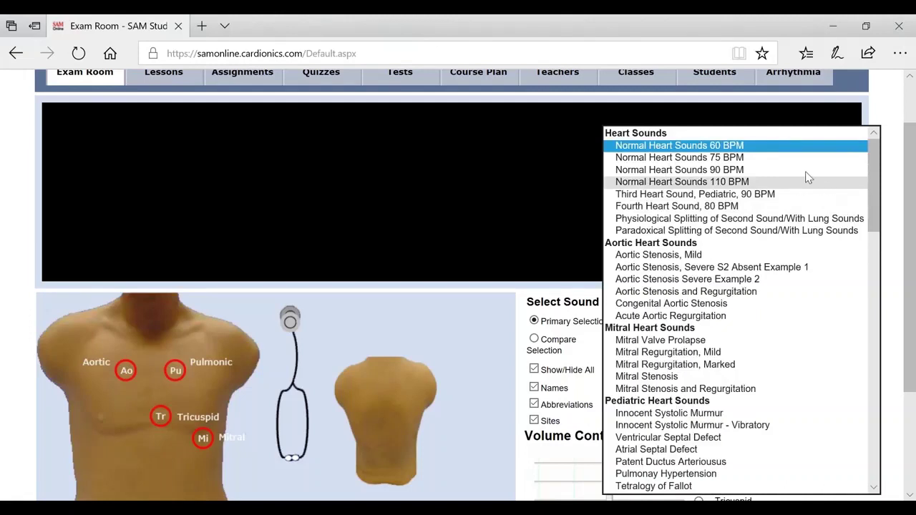
left_click(807, 184)
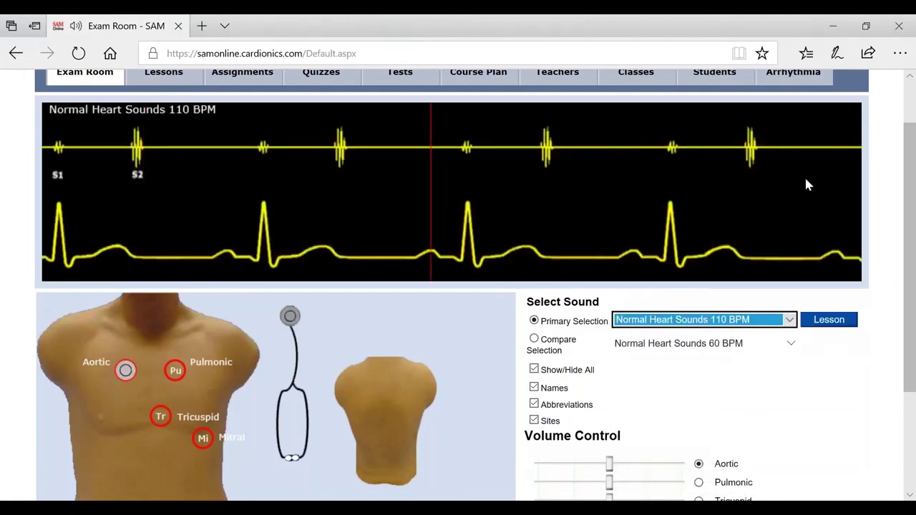
Step: Move the stethoscope off the aortic site, back onto it, and off again to the upper chest
left_click_drag(141, 365, 142, 351)
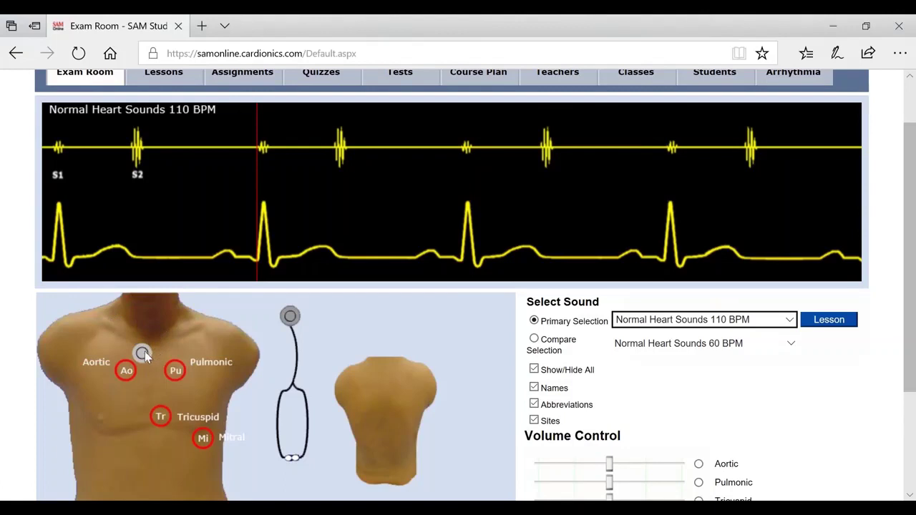
left_click_drag(143, 352, 127, 370)
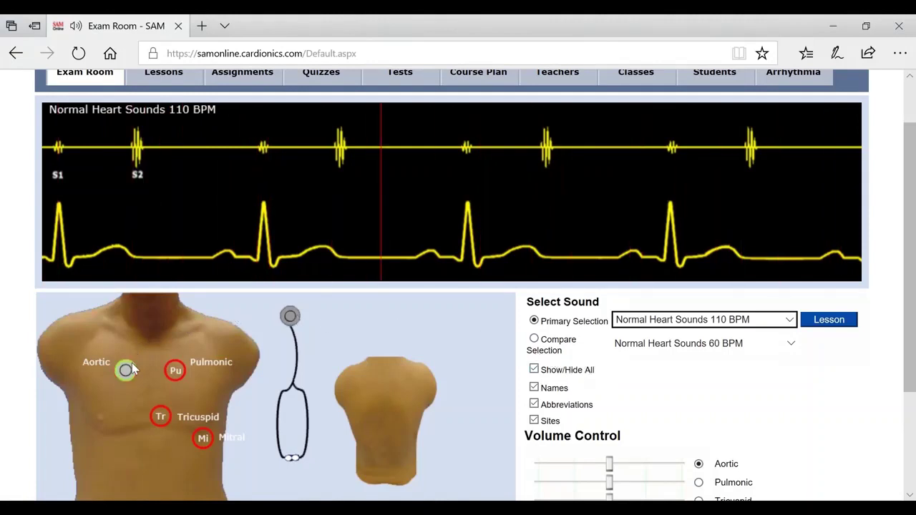
left_click_drag(132, 368, 159, 344)
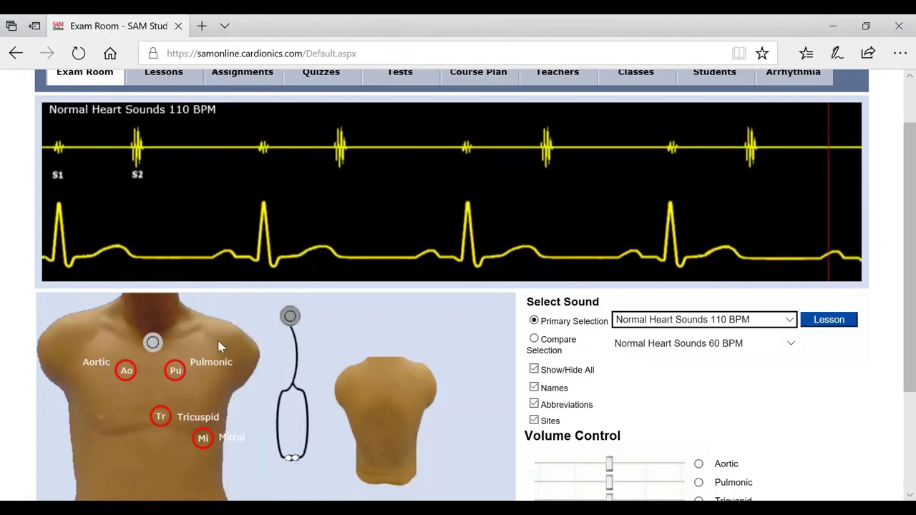
Step: Switch playback to the compare selection and move the stethoscope off the aortic site to a spot between the heart sites
scroll(207, 335, "down", 1)
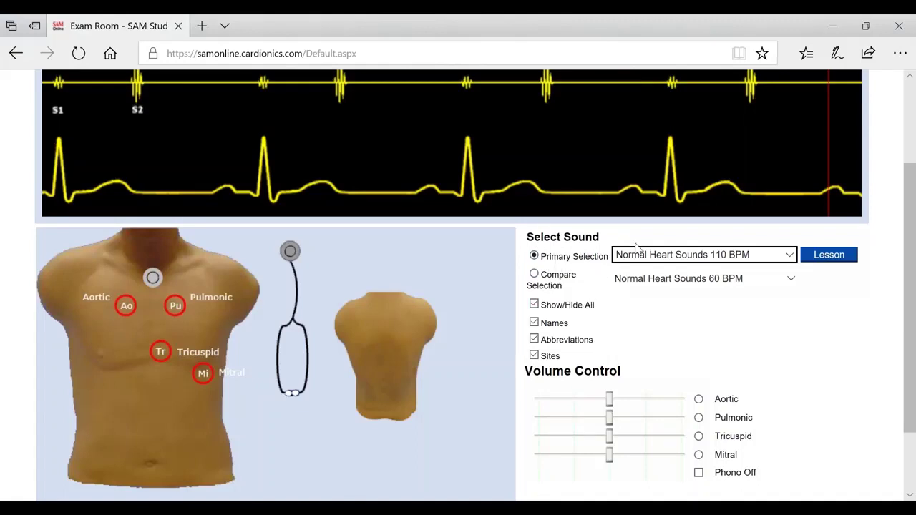
left_click(535, 275)
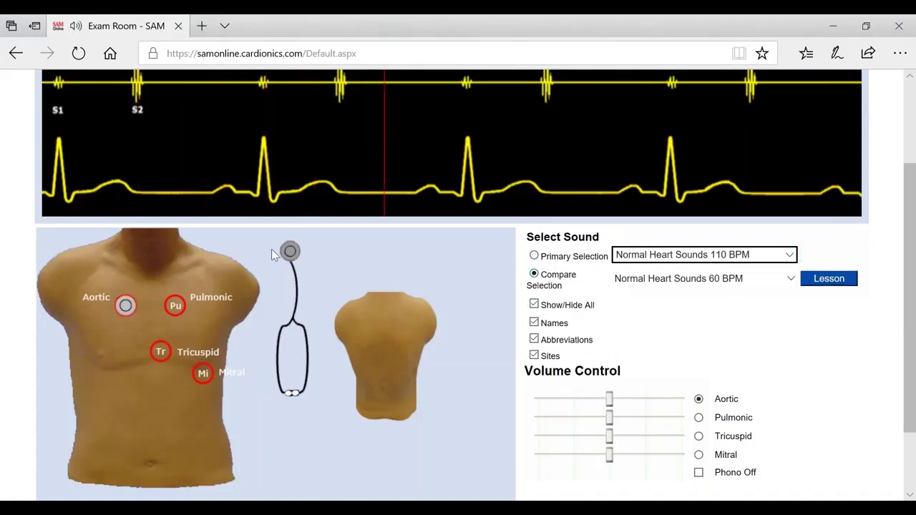
left_click_drag(125, 305, 162, 272)
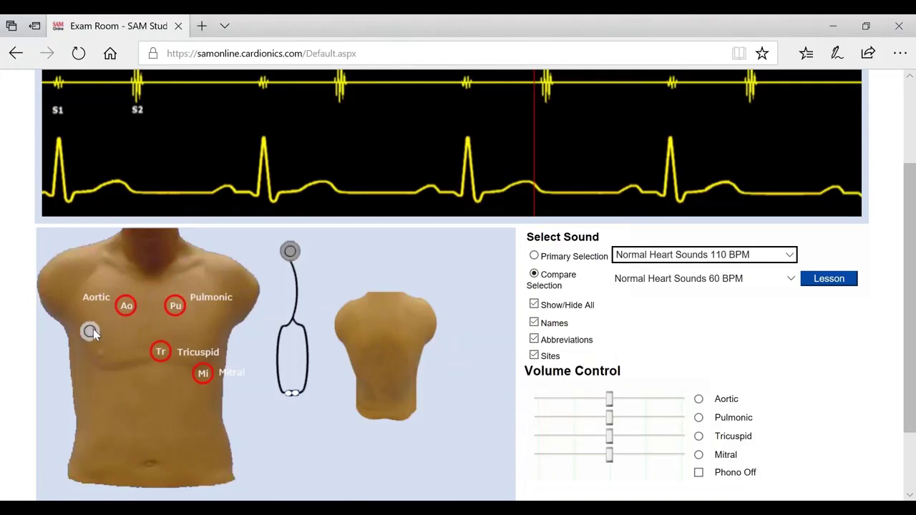
left_click_drag(130, 343, 143, 324)
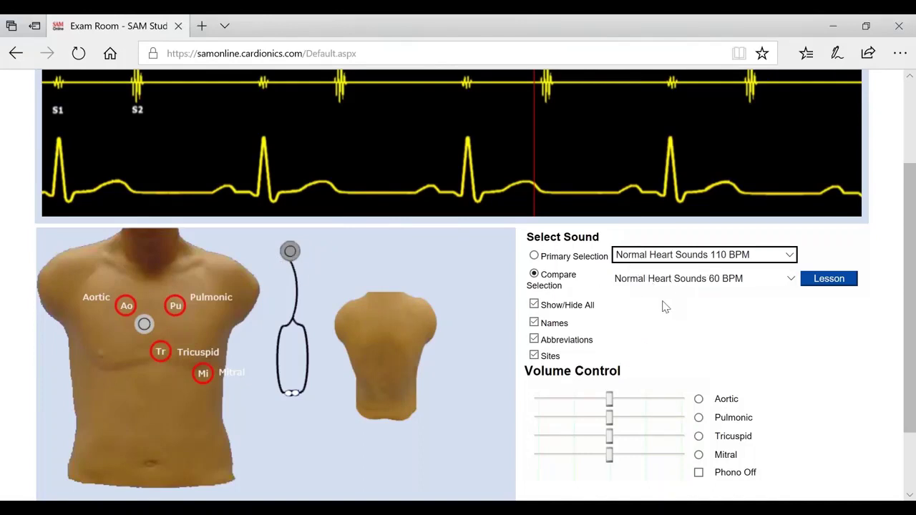
Step: Hide and reshow all site markings, and lower the aortic, pulmonic, tricuspid and mitral volumes to about the minimum
left_click(534, 304)
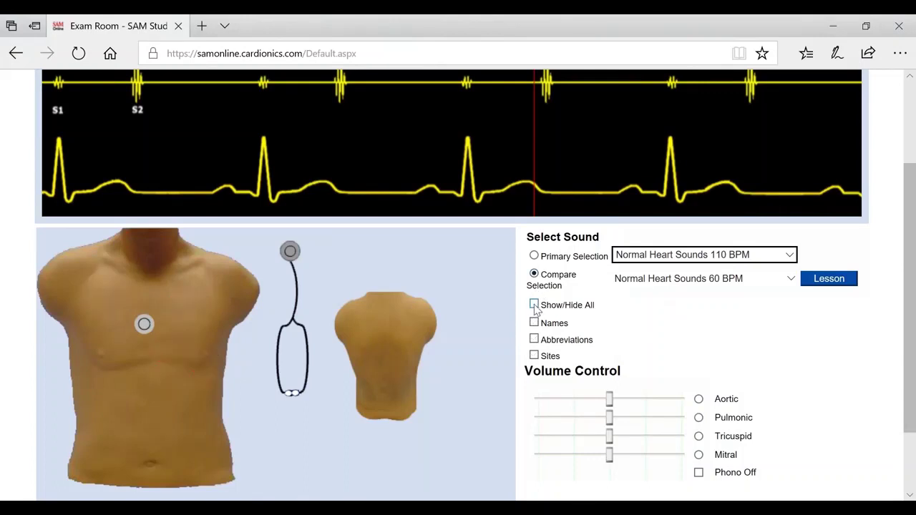
left_click(534, 306)
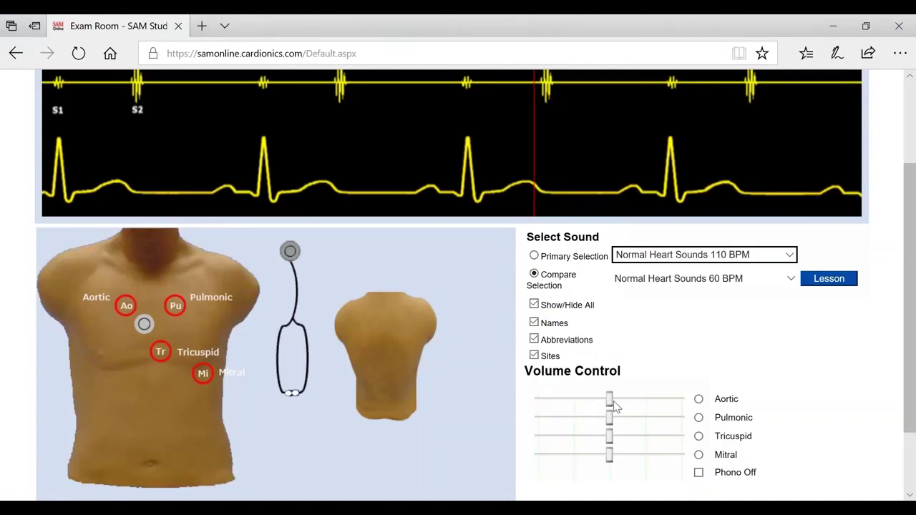
left_click_drag(613, 402, 540, 401)
left_click_drag(614, 428, 558, 437)
left_click_drag(602, 463, 542, 459)
left_click(557, 436)
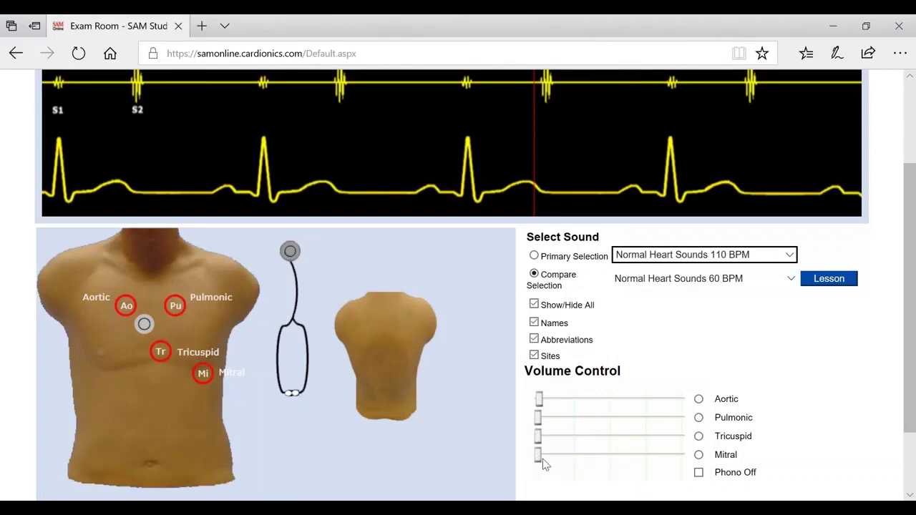
Step: Choose COVID 19 as the compare sound and move the stethoscope off the right upper lobe to the middle of the chest
left_click(791, 279)
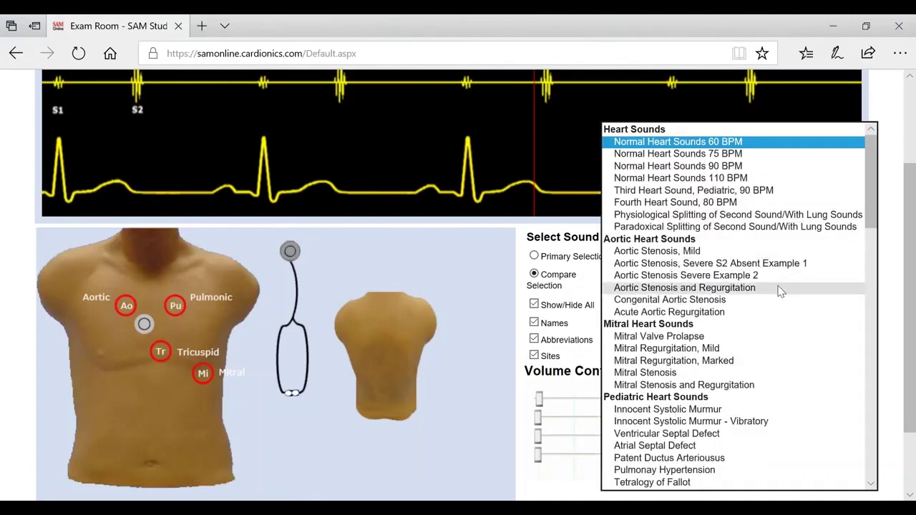
scroll(779, 288, "down", 9)
scroll(779, 290, "down", 10)
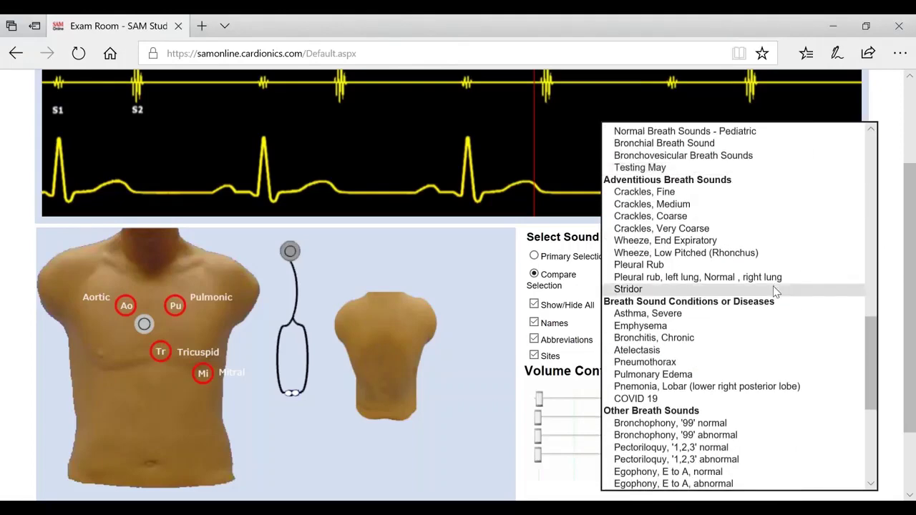
scroll(776, 290, "down", 2)
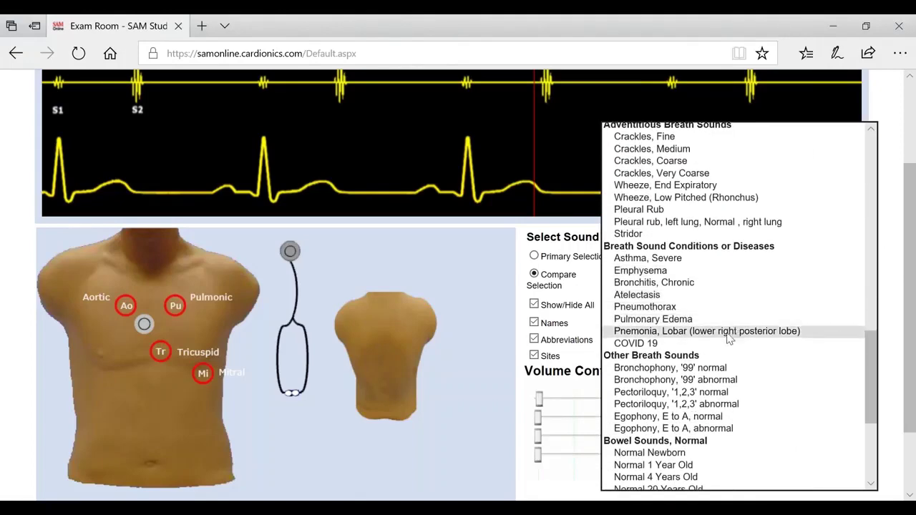
left_click(669, 342)
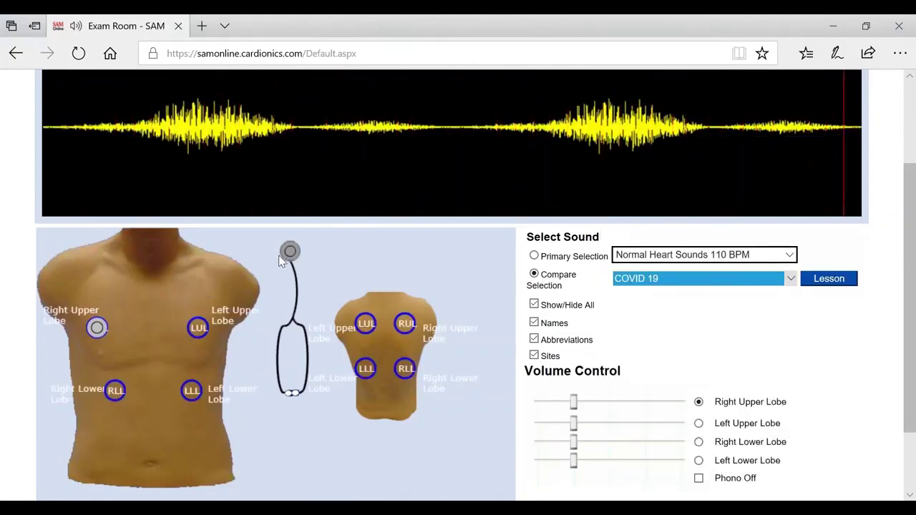
left_click(96, 330)
left_click_drag(95, 330, 142, 317)
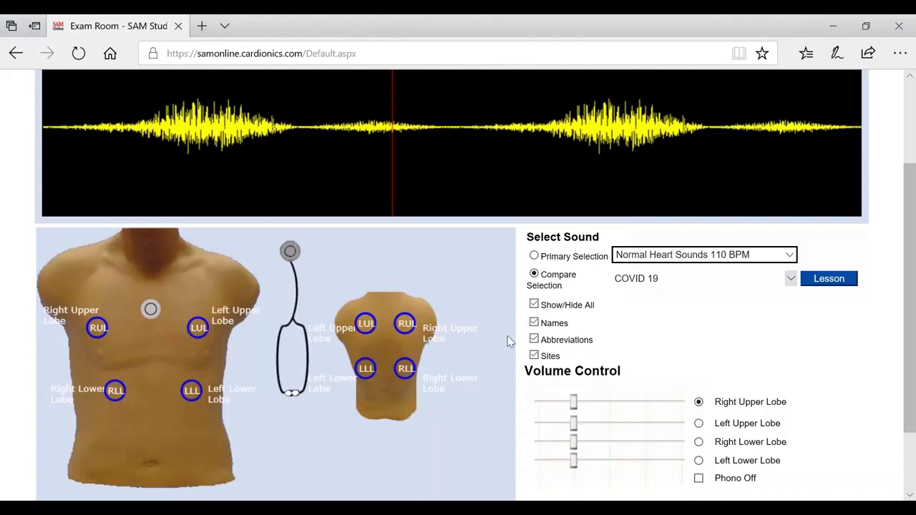
Step: Hide all site markings and move the stethoscope around the front of the torso to find the breath sound sites
left_click(534, 306)
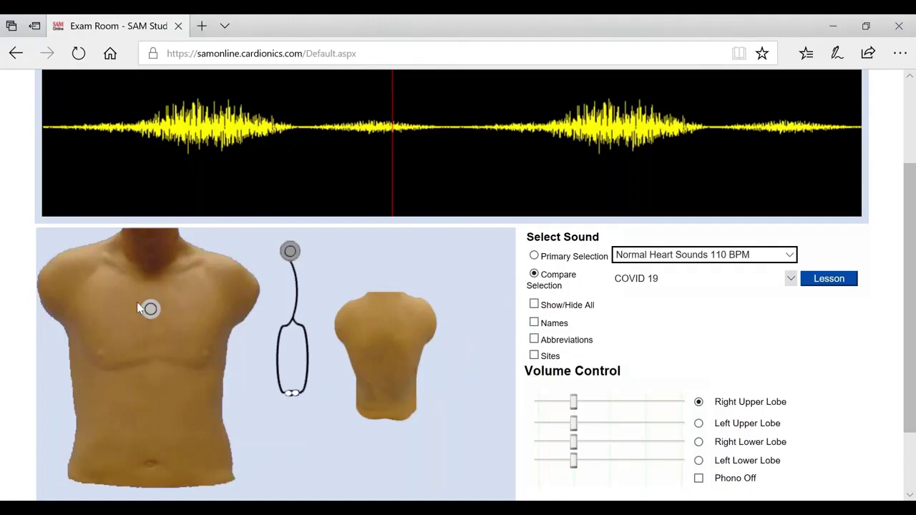
left_click(153, 309)
left_click_drag(151, 309, 113, 311)
left_click_drag(122, 358, 99, 324)
left_click_drag(203, 306, 124, 326)
left_click_drag(98, 327, 100, 330)
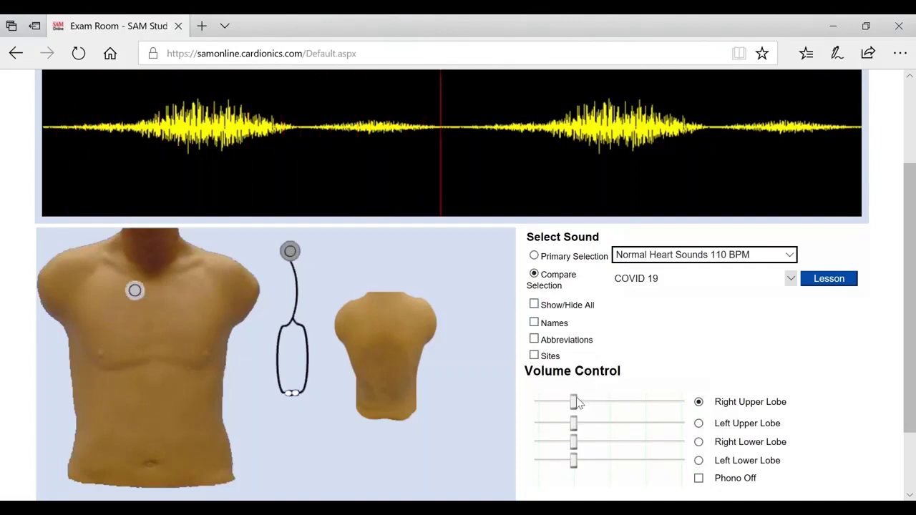
Step: Lower the volumes of all four lung lobes to about the minimum and show all site markings again
left_click_drag(573, 404, 538, 423)
left_click_drag(574, 449, 538, 461)
left_click(534, 305)
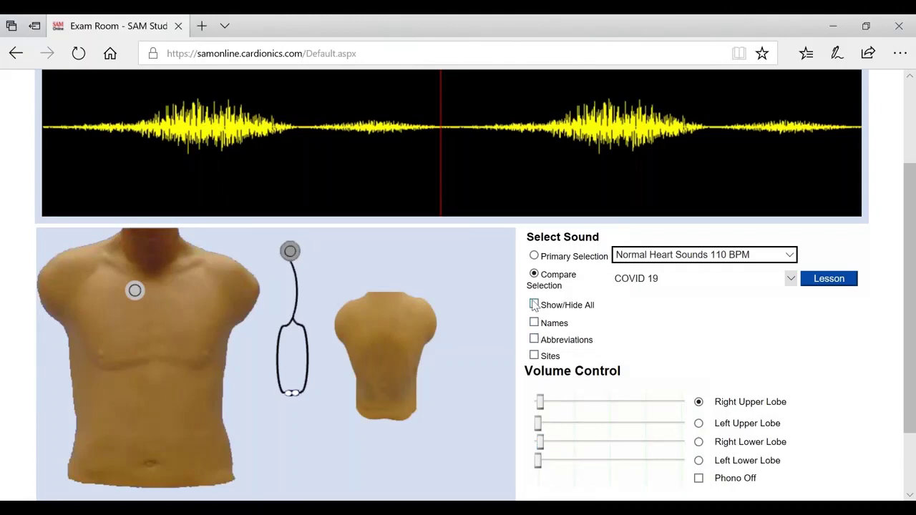
Step: Review the COVID 19 waveform and sound controls, and open the Lessons page for that sound
scroll(559, 351, "up", 3)
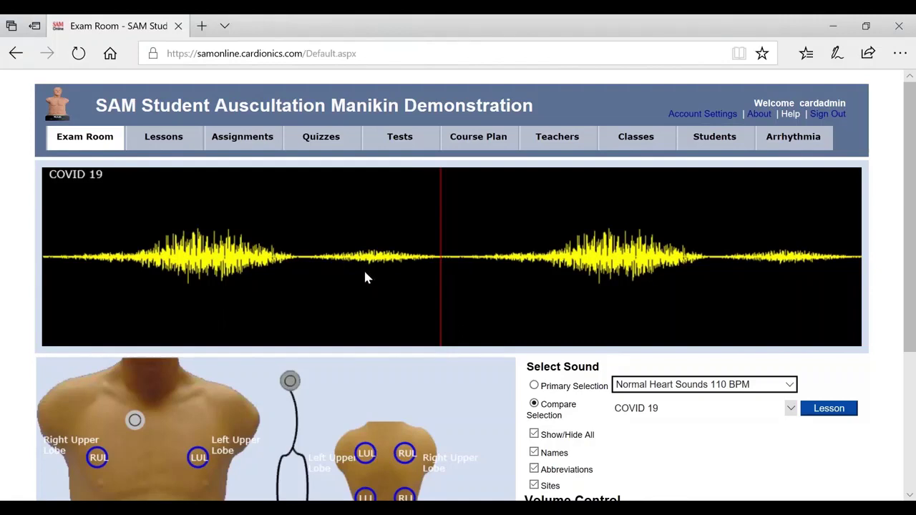
scroll(363, 276, "down", 1)
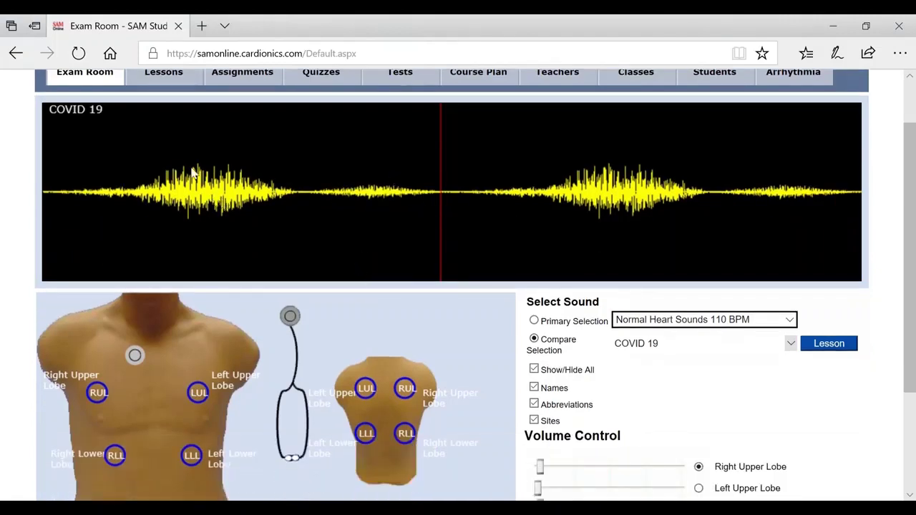
scroll(219, 313, "down", 1)
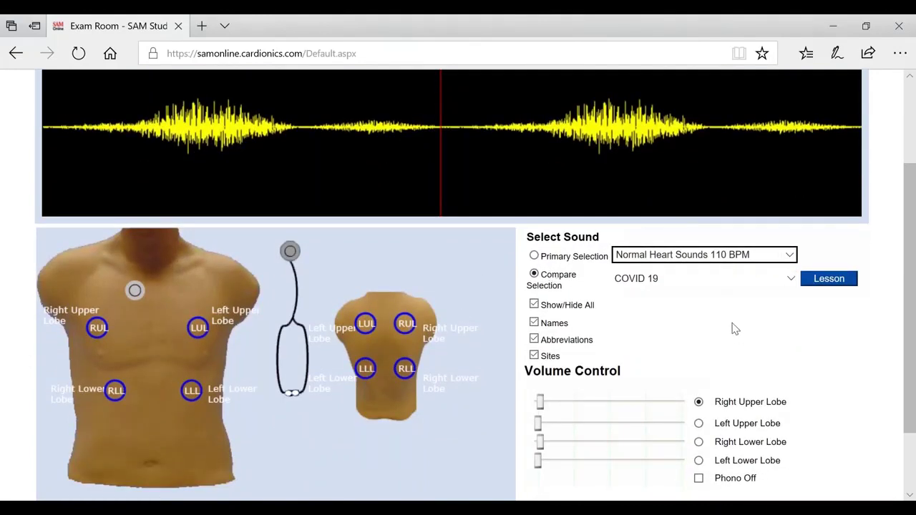
scroll(729, 326, "up", 1)
scroll(726, 318, "up", 1)
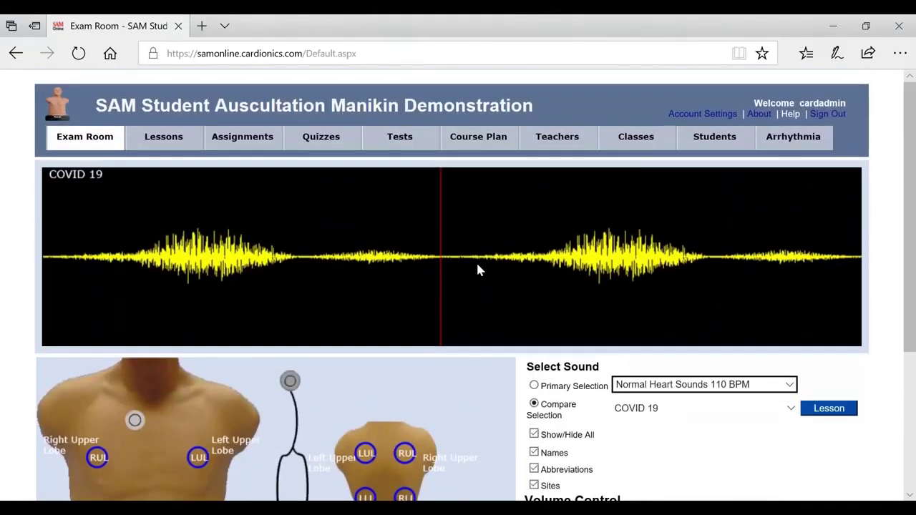
scroll(469, 267, "down", 2)
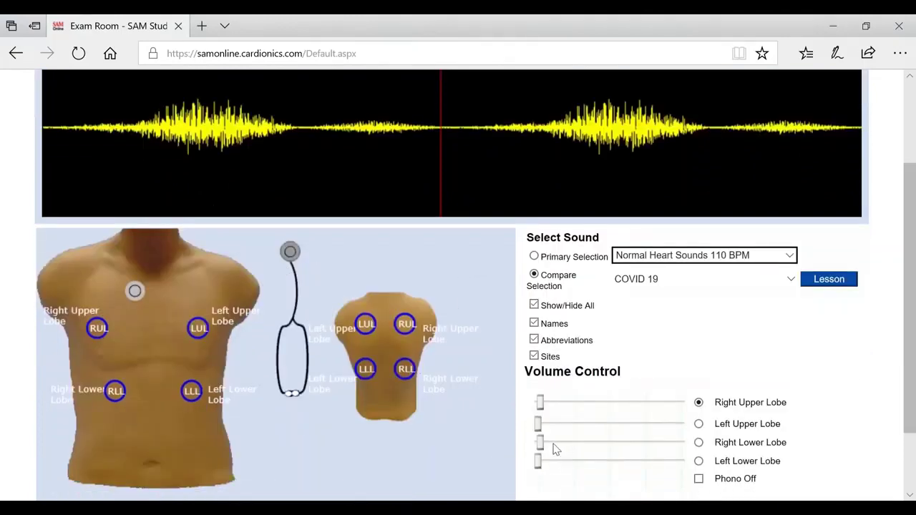
scroll(506, 361, "up", 2)
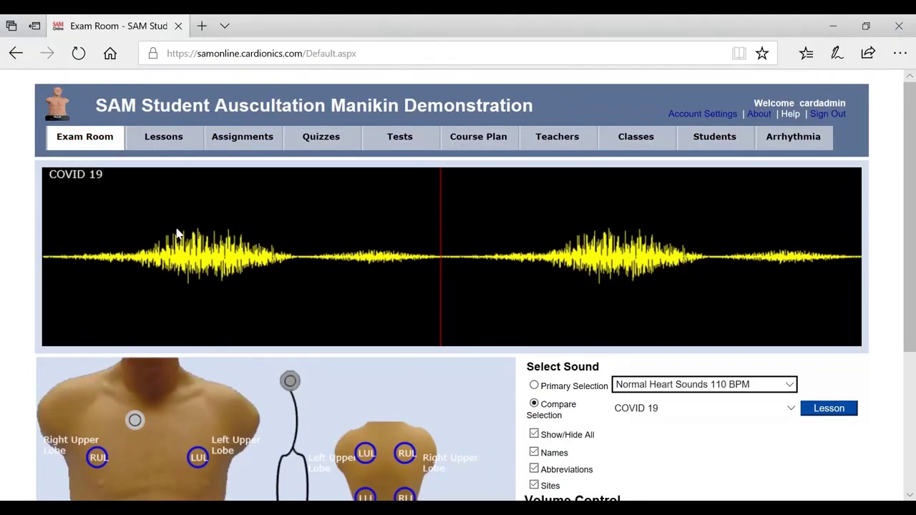
left_click(164, 139)
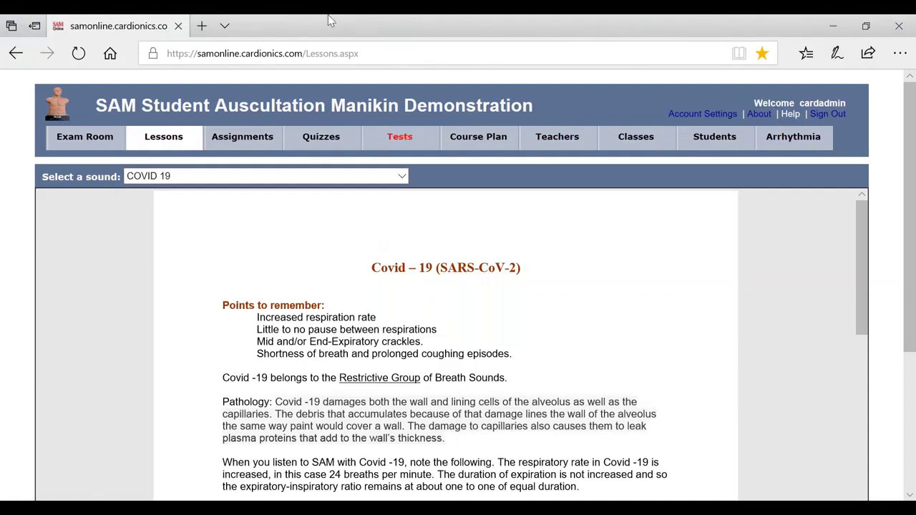
Step: Read the points to remember and the pathology paragraph in the COVID 19 lesson
scroll(418, 315, "down", 2)
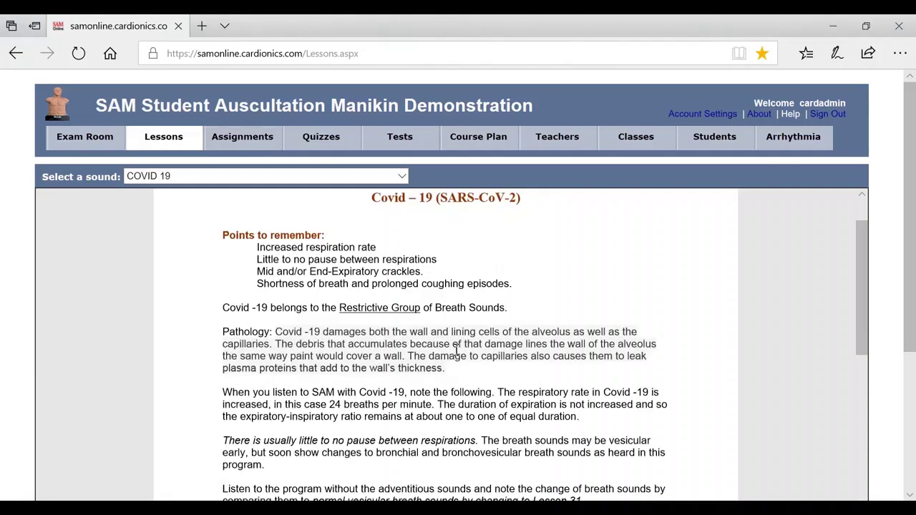
scroll(456, 348, "up", 1)
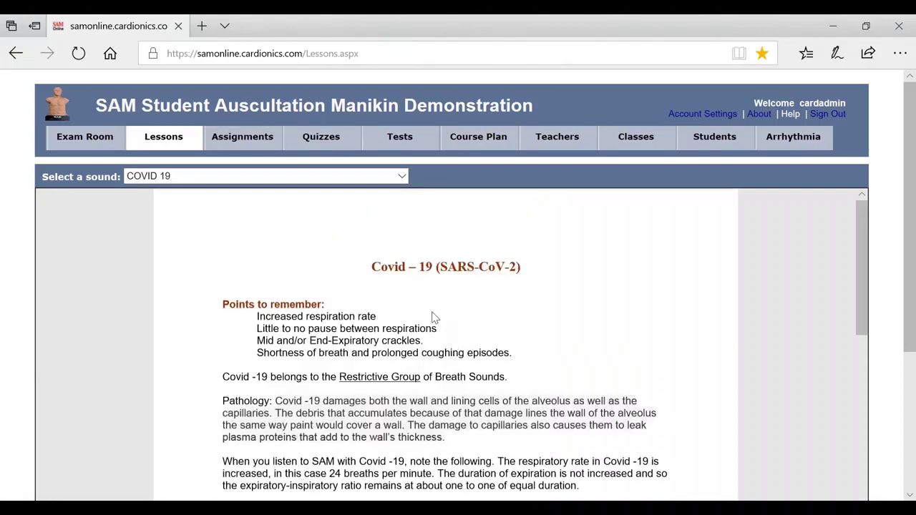
scroll(390, 306, "down", 2)
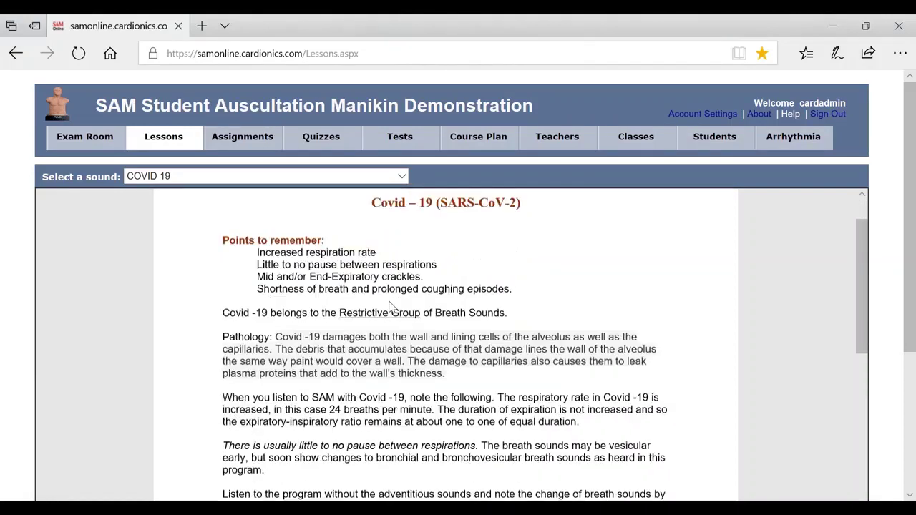
scroll(390, 306, "up", 1)
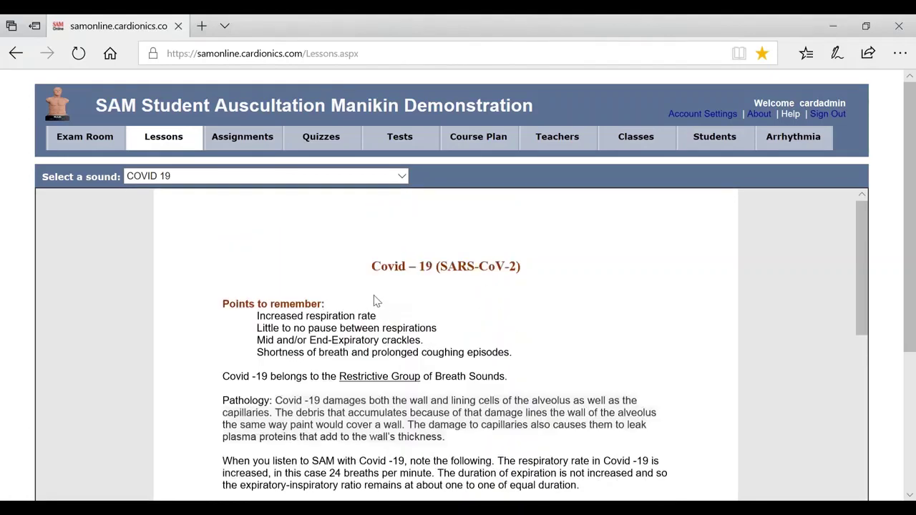
scroll(377, 302, "down", 2)
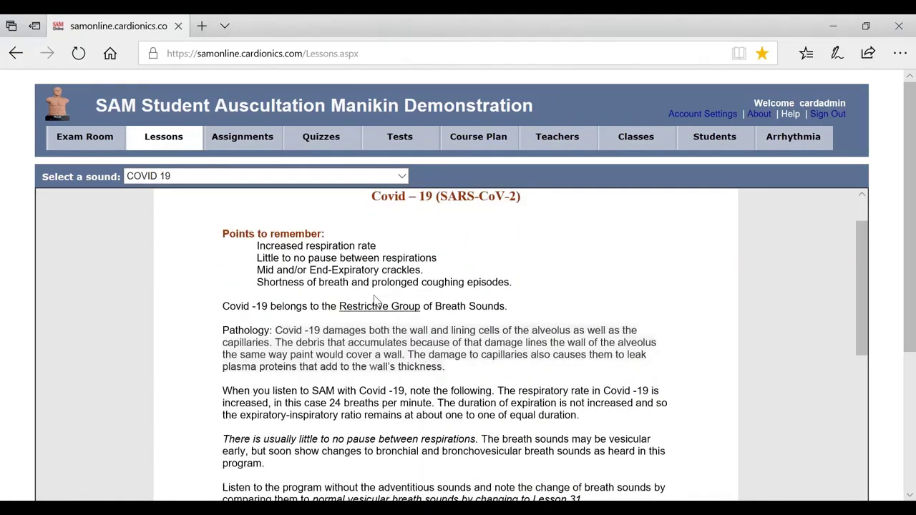
scroll(398, 301, "up", 1)
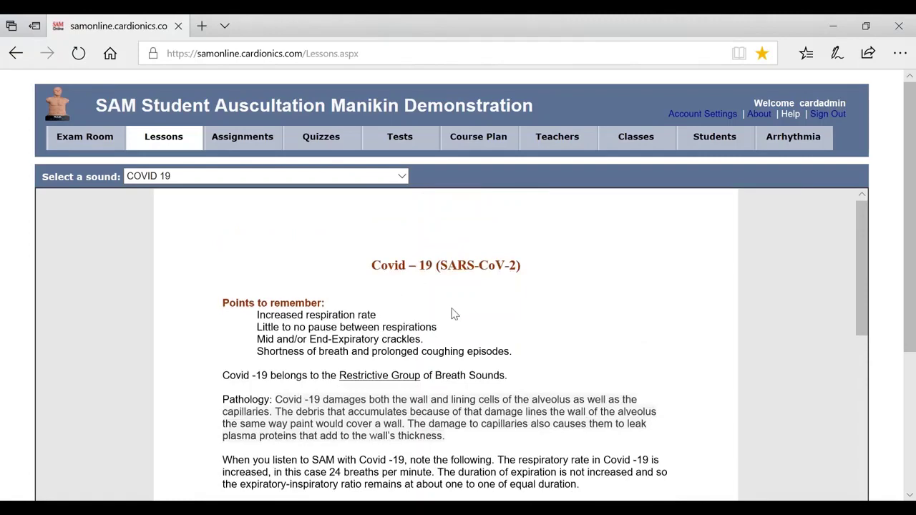
scroll(429, 297, "down", 1)
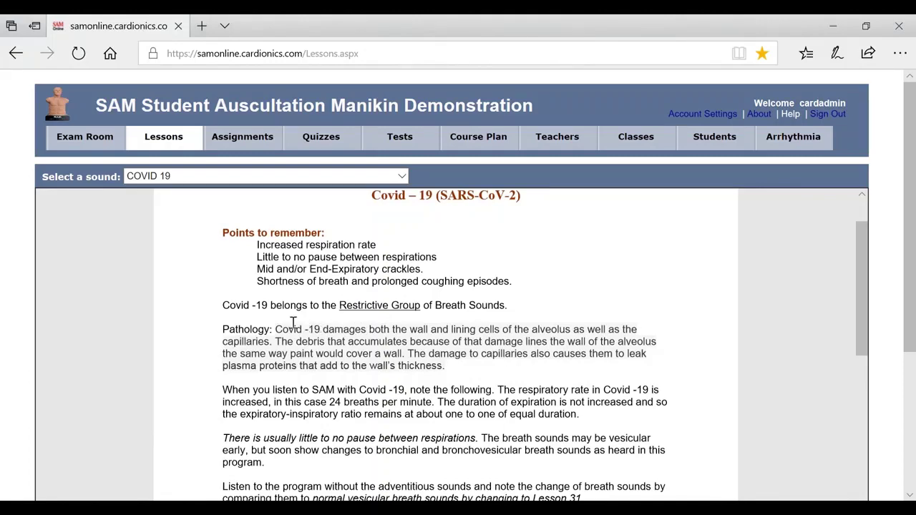
scroll(257, 325, "down", 1)
scroll(267, 306, "up", 2)
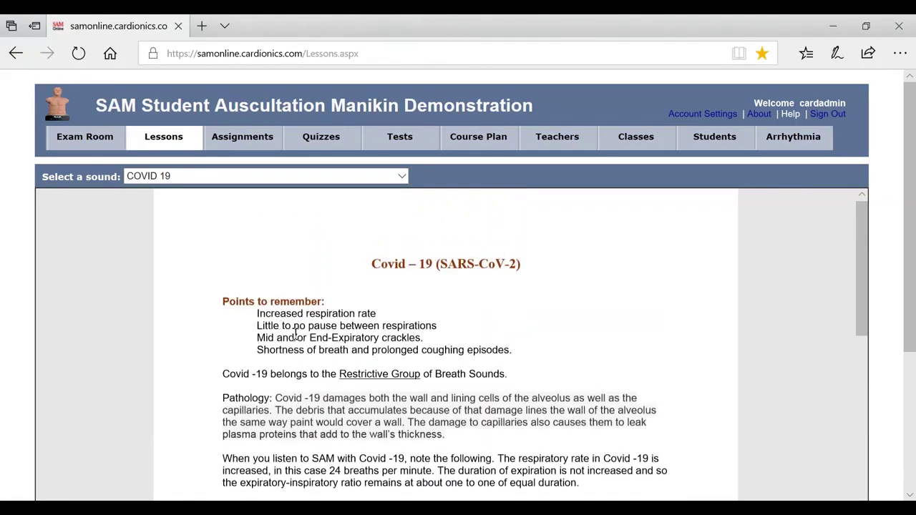
Step: Skim the rest of the COVID 19 lesson through its second page and return to its title
scroll(294, 330, "down", 3)
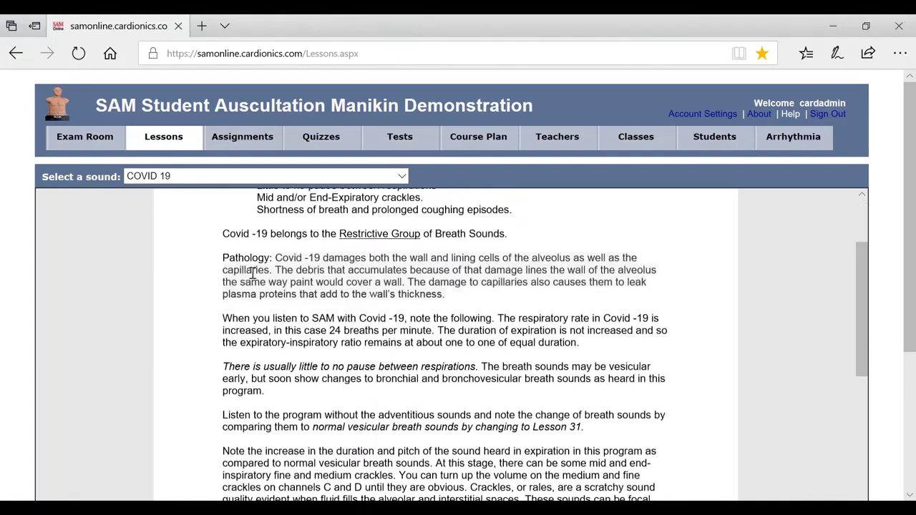
scroll(261, 283, "down", 5)
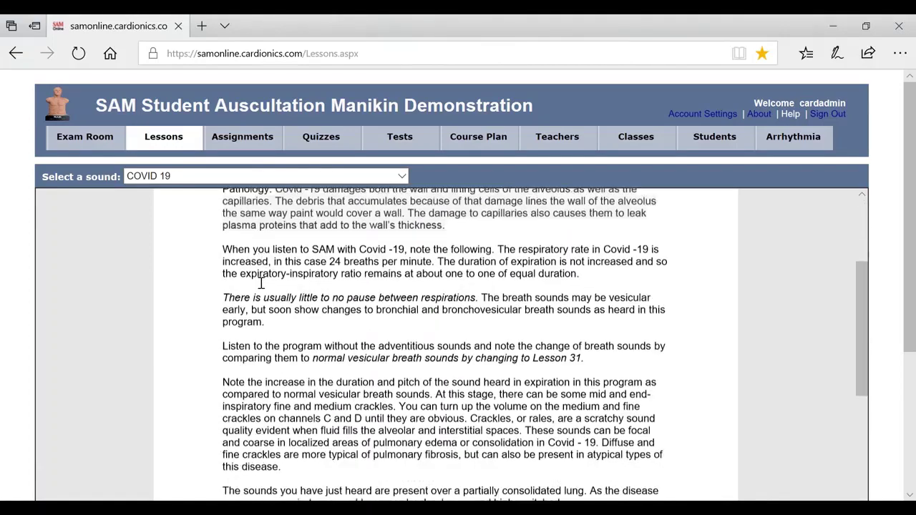
scroll(261, 284, "down", 5)
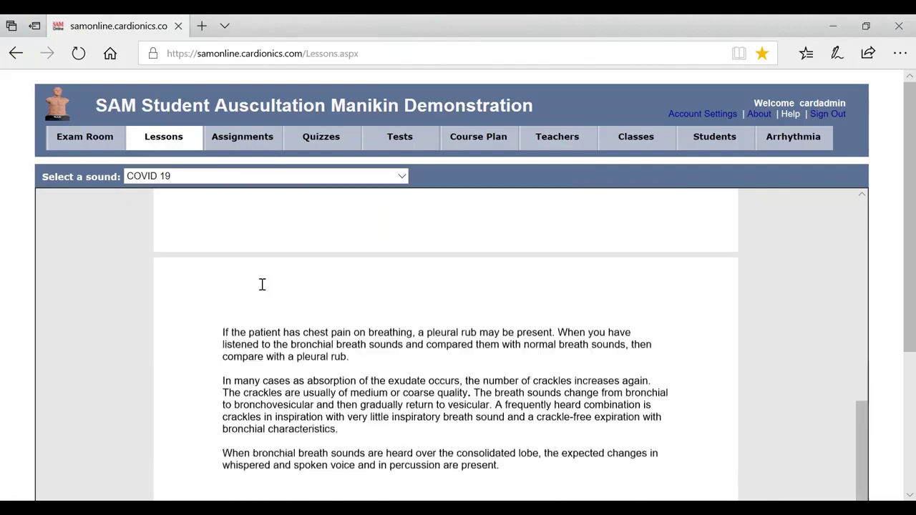
scroll(262, 284, "up", 2)
scroll(445, 344, "up", 15)
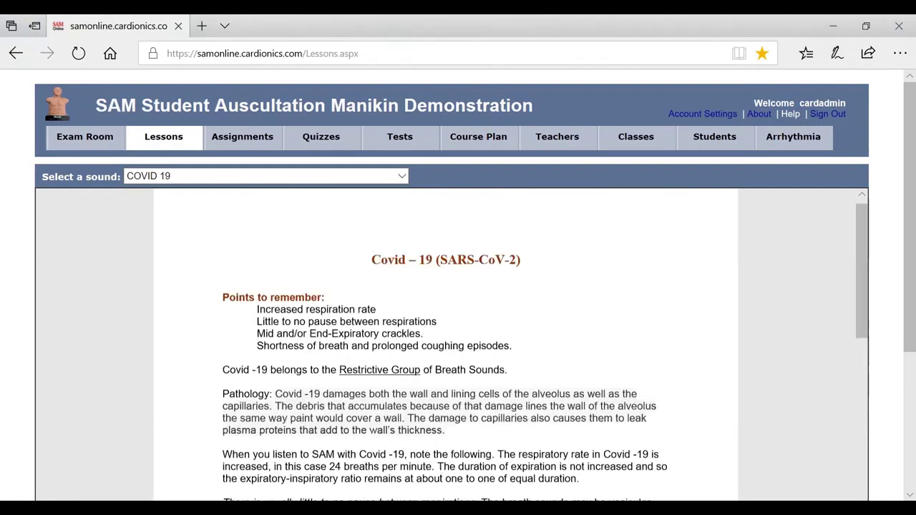
scroll(265, 279, "up", 1)
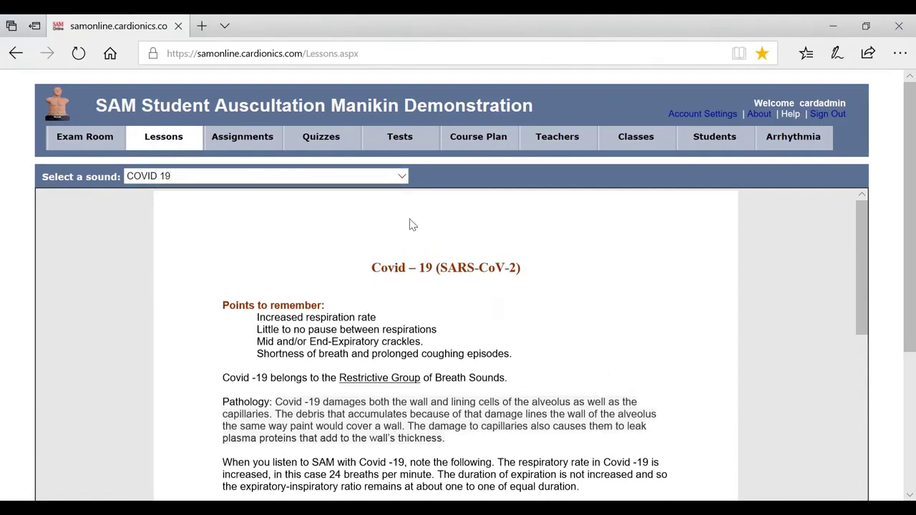
Step: Open the Overview to Lesson Guide Complete lesson and skim its Basic Cardiac Auscultation chapter up to the section on feeling a thrill
left_click(403, 179)
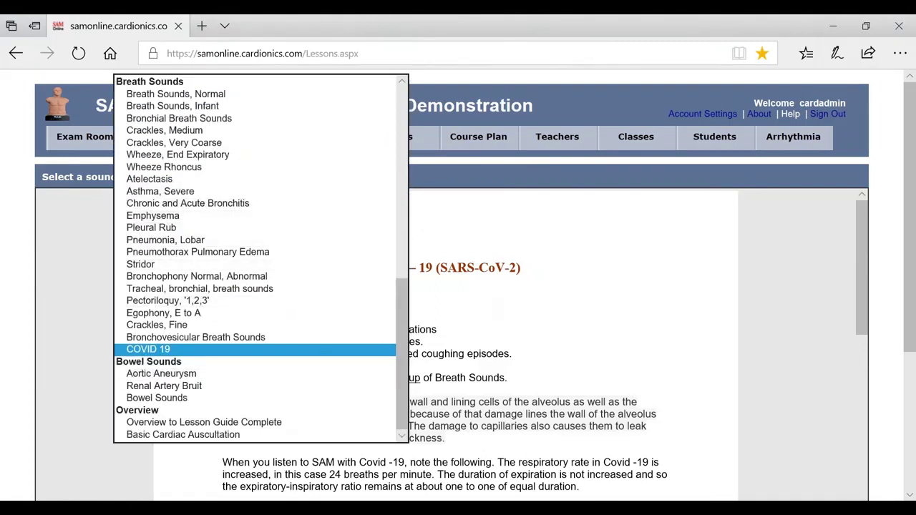
left_click(328, 422)
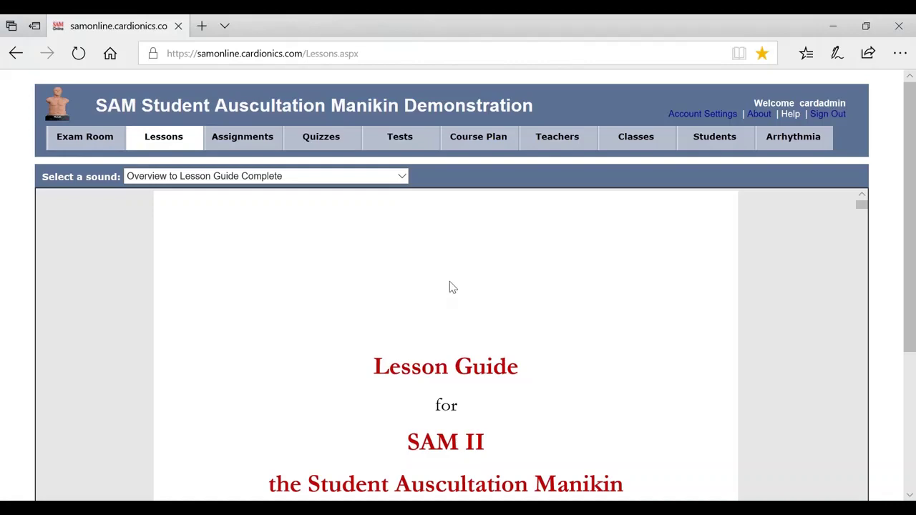
scroll(449, 287, "down", 15)
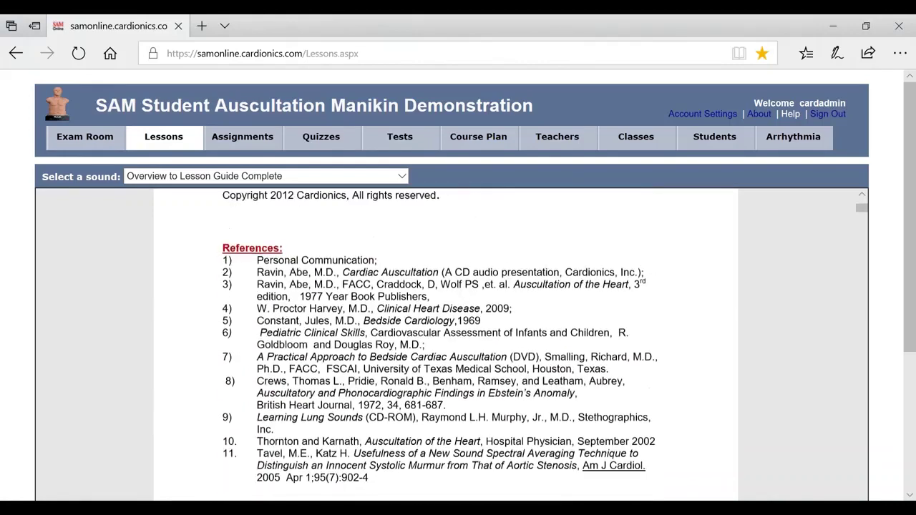
scroll(448, 318, "down", 5)
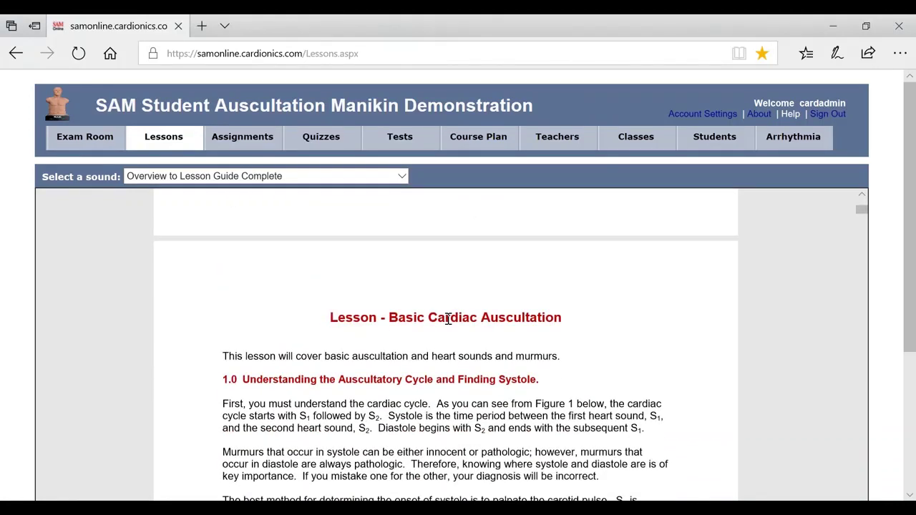
scroll(448, 323, "down", 8)
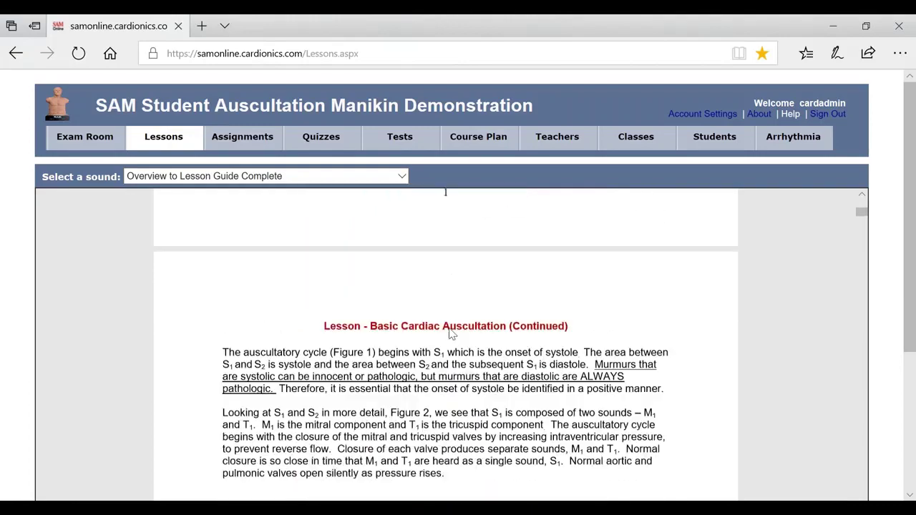
scroll(450, 319, "down", 10)
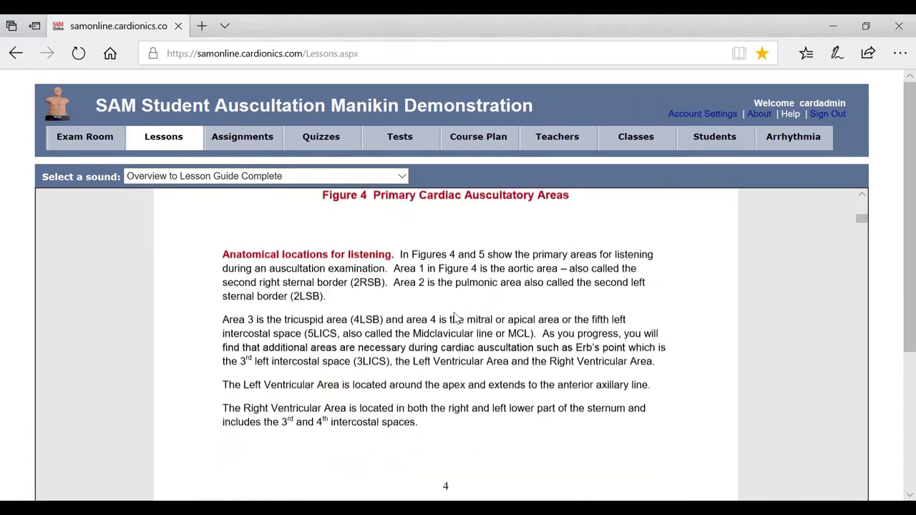
scroll(457, 319, "down", 10)
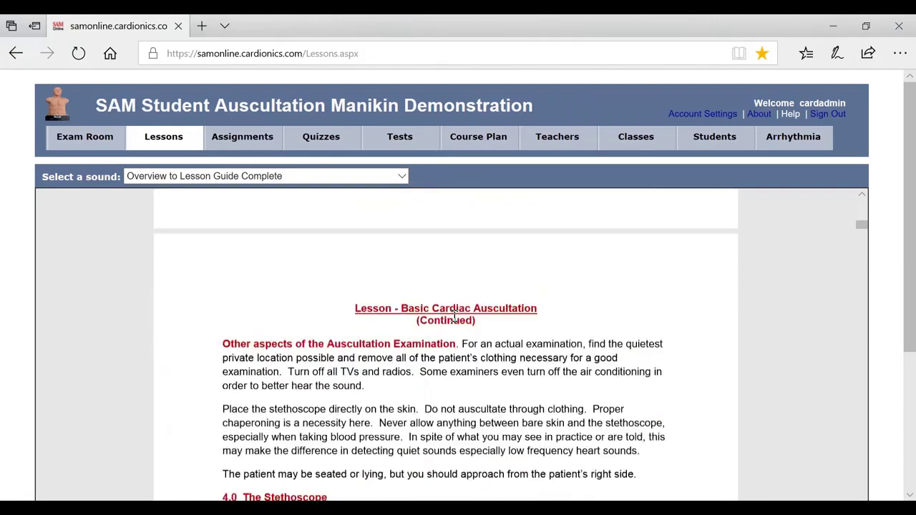
scroll(477, 328, "down", 10)
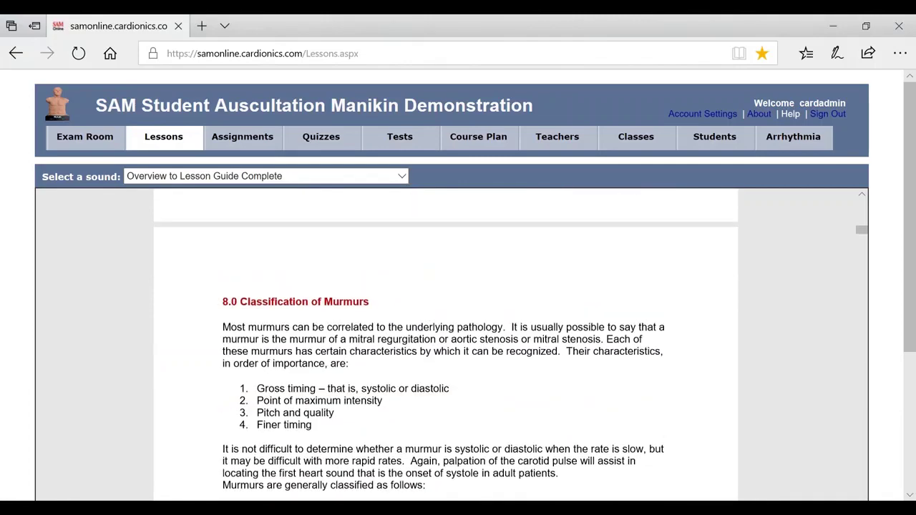
scroll(477, 332, "down", 10)
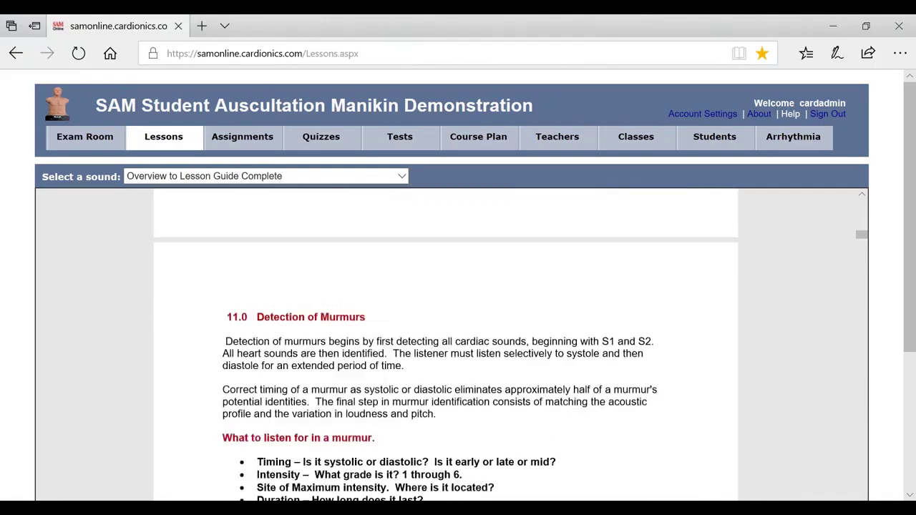
scroll(474, 332, "down", 10)
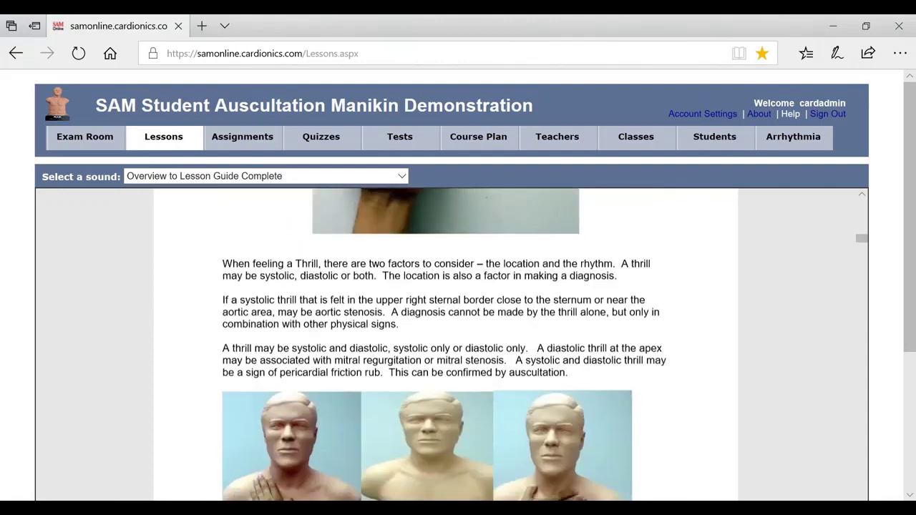
Step: Examine the thrill palpation text and pictures on page 12 and the start of the Normal Heart Sounds lesson
scroll(476, 331, "up", 4)
scroll(476, 331, "down", 1)
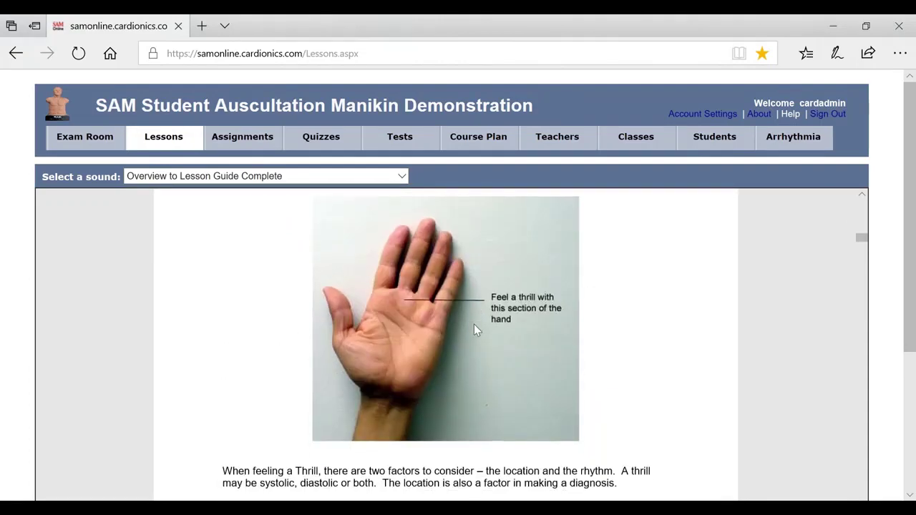
scroll(474, 324, "down", 1)
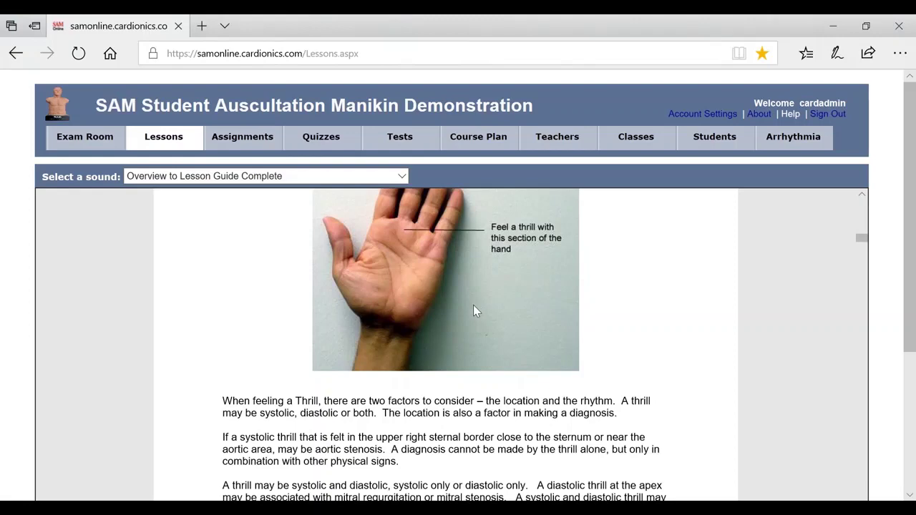
scroll(475, 309, "down", 5)
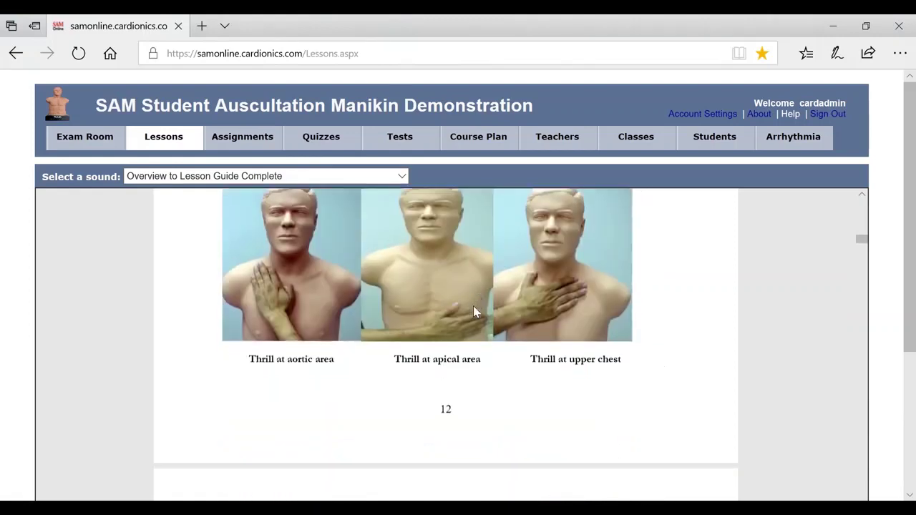
scroll(472, 306, "up", 1)
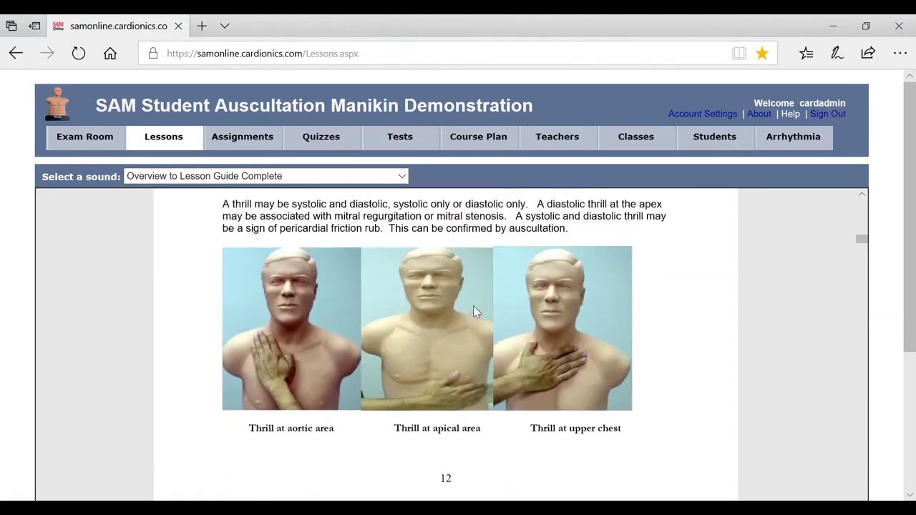
scroll(473, 311, "up", 1)
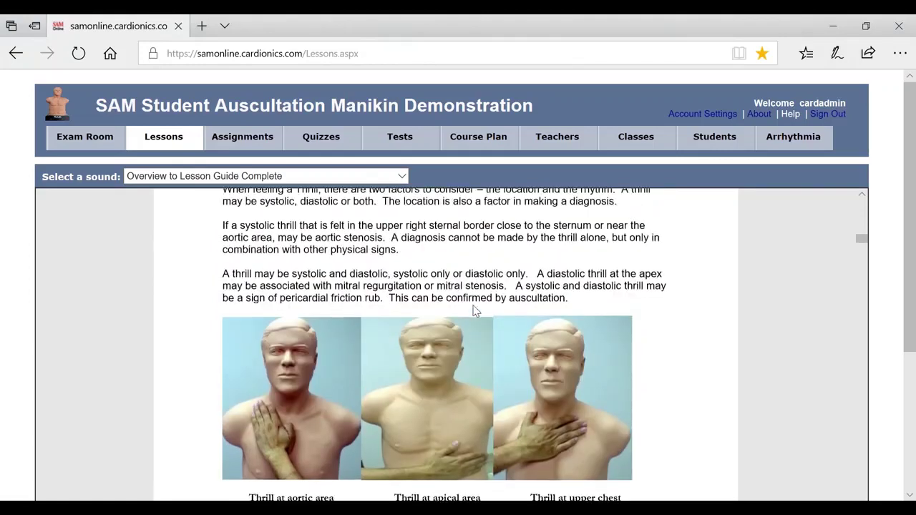
scroll(473, 310, "down", 1)
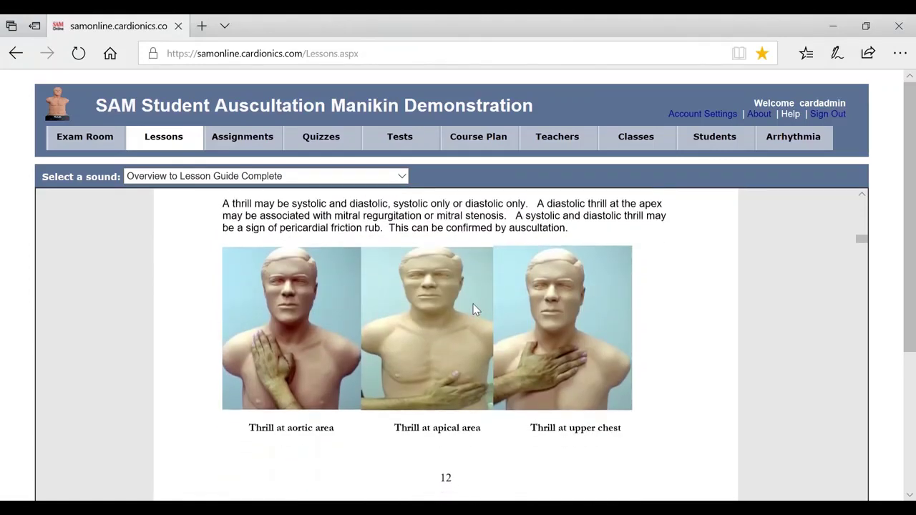
scroll(486, 315, "down", 10)
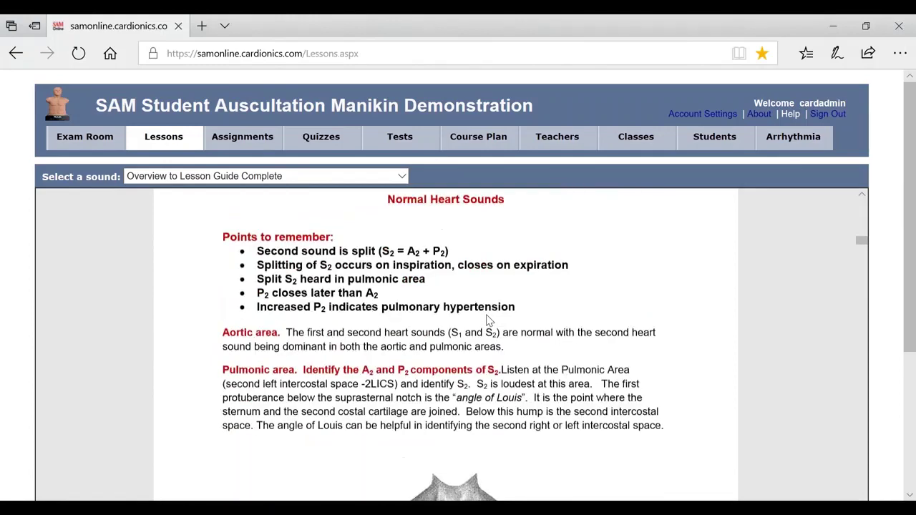
scroll(474, 310, "up", 9)
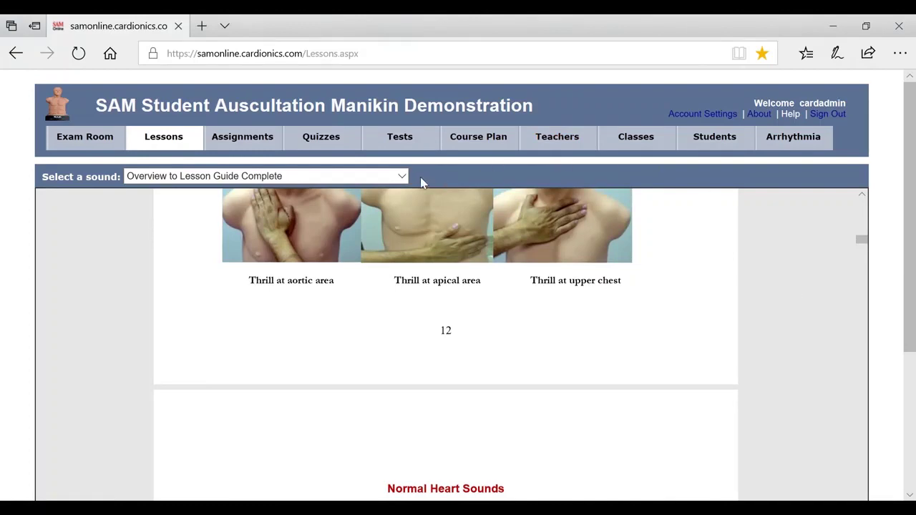
Step: Look through the heart, bruit and breath sound lessons available for selection, keeping the Lesson Guide overview open
left_click(403, 178)
scroll(293, 310, "up", 10)
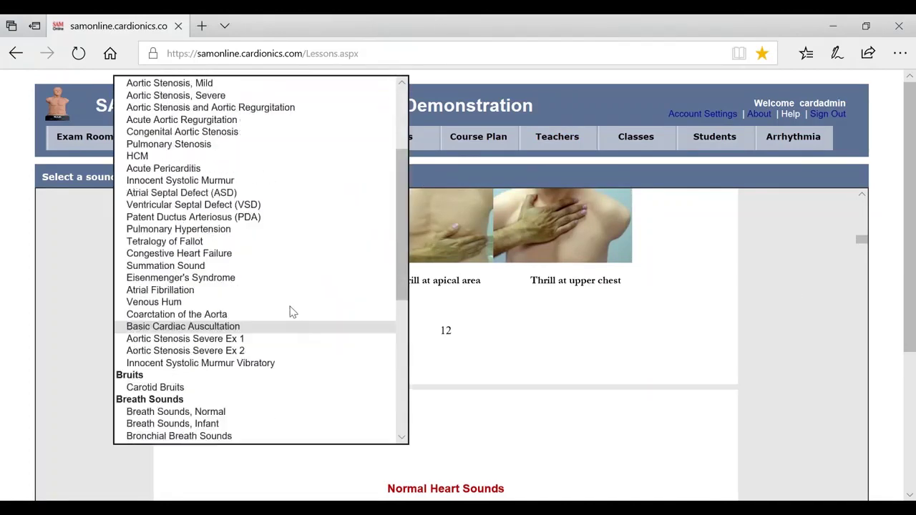
scroll(286, 301, "up", 2)
scroll(262, 190, "down", 12)
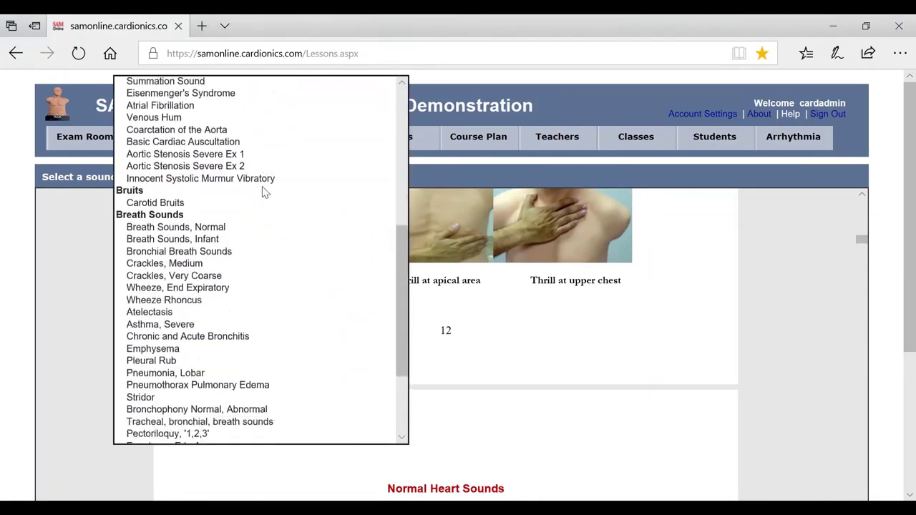
scroll(264, 196, "up", 15)
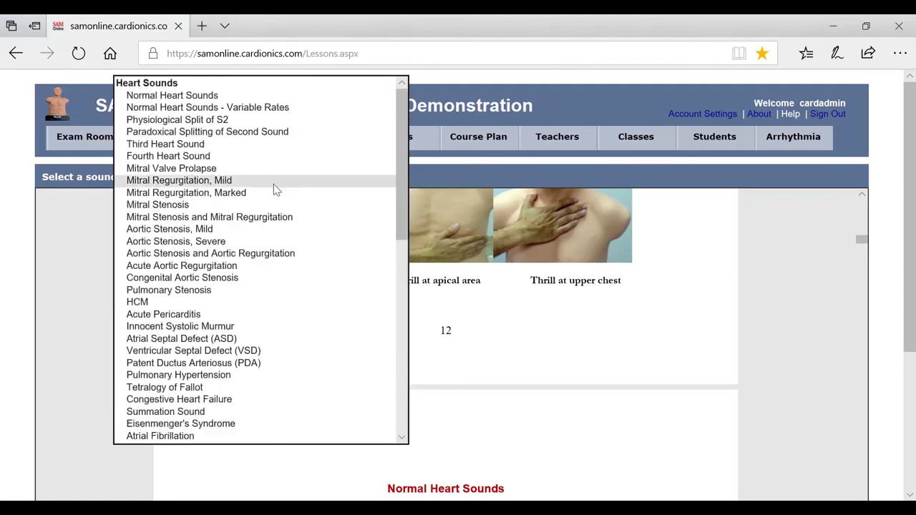
left_click(648, 352)
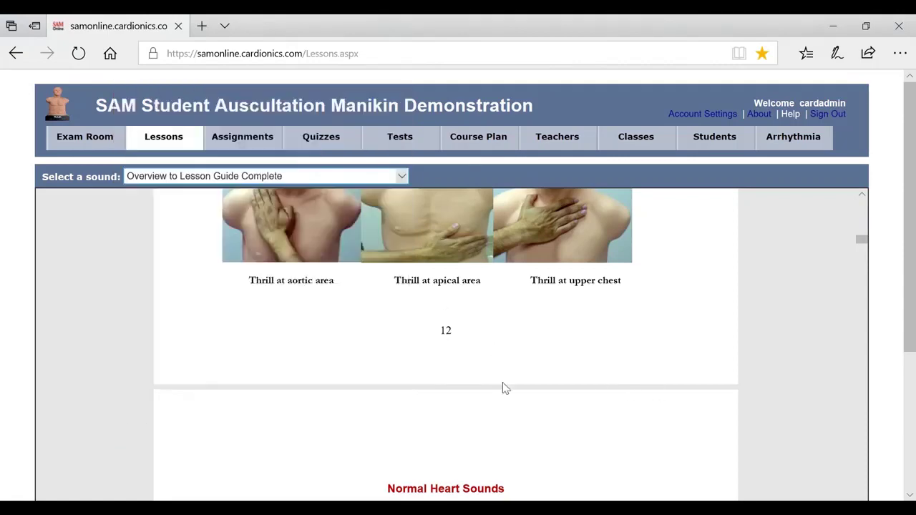
Step: Return to the Exam Room, play Normal Heart Sounds 60 BPM as the primary selection at the aortic site, and move the stethoscope off it
left_click(109, 146)
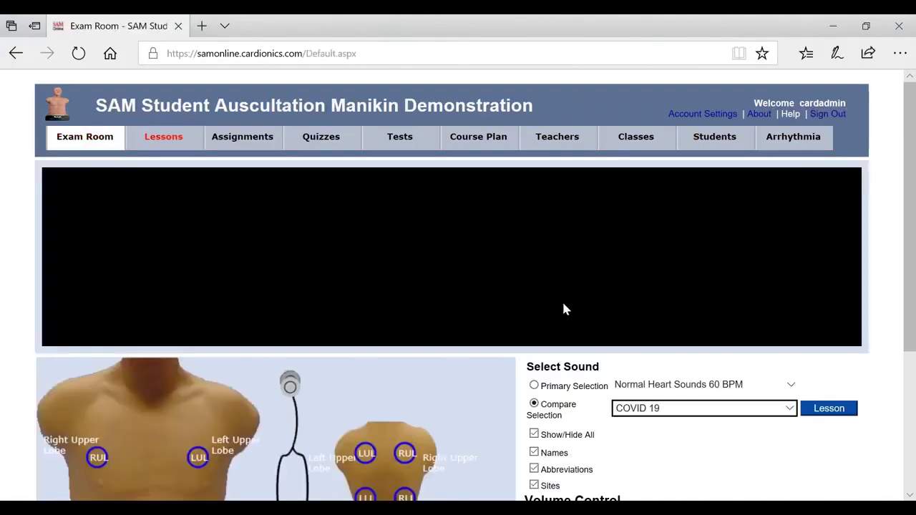
left_click(534, 386)
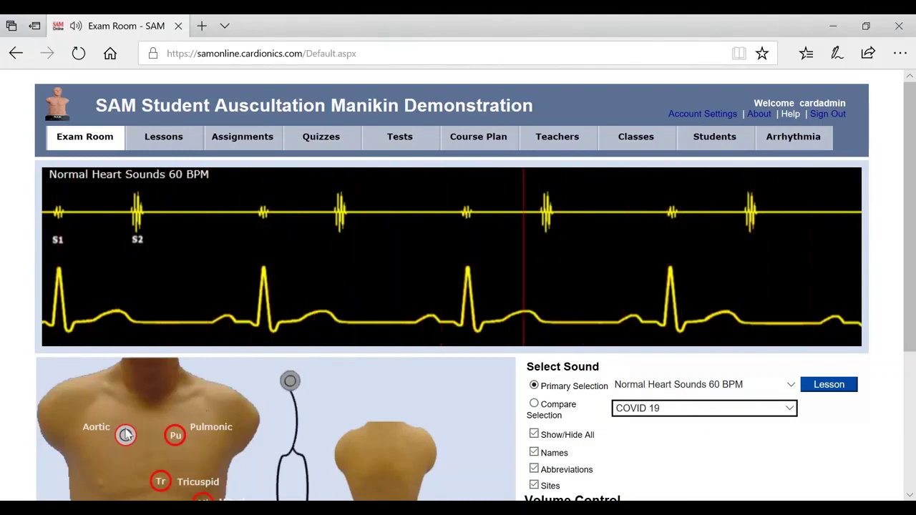
left_click_drag(125, 434, 142, 411)
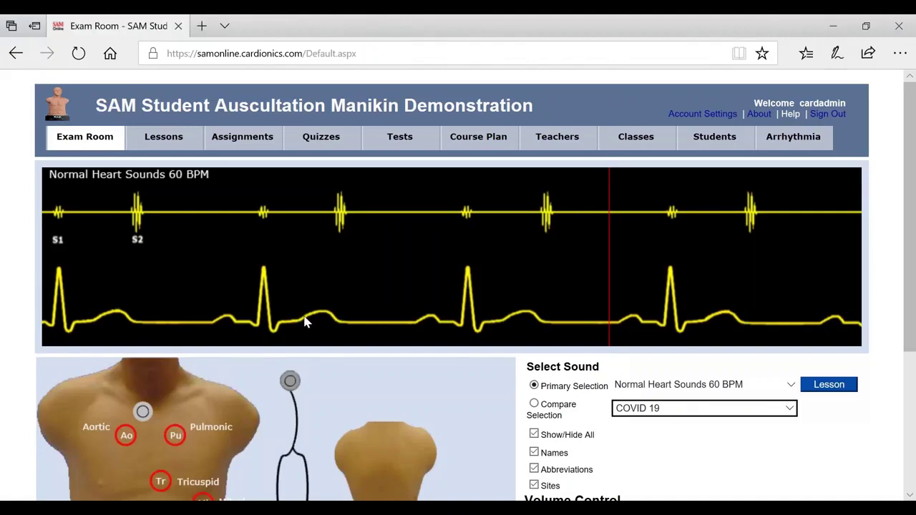
scroll(323, 322, "down", 3)
scroll(325, 321, "up", 2)
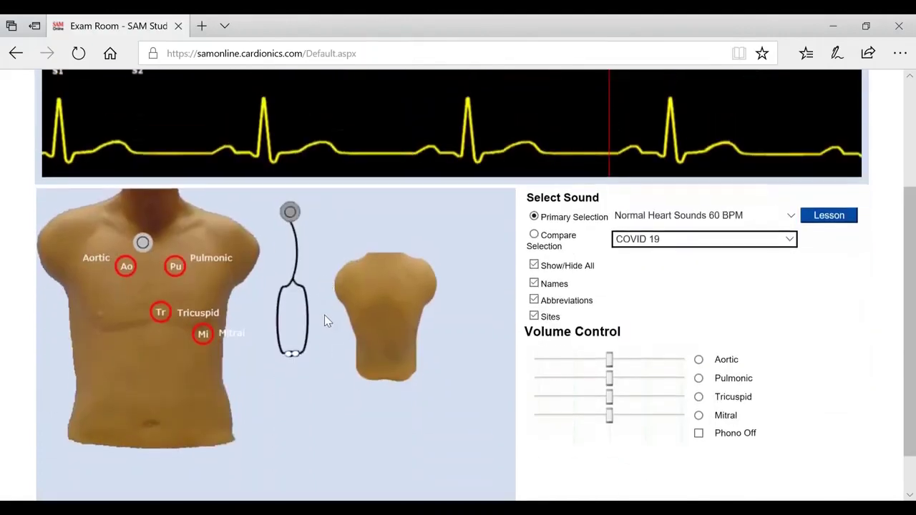
scroll(324, 320, "up", 1)
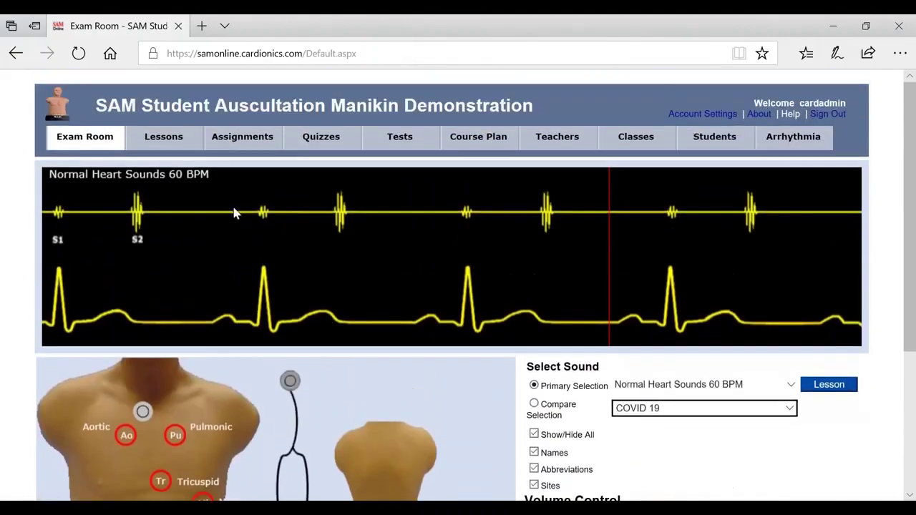
Step: Open the Assignments and examine the new assignment form, including its URL link option, cancelling without adding an assignment
left_click(237, 143)
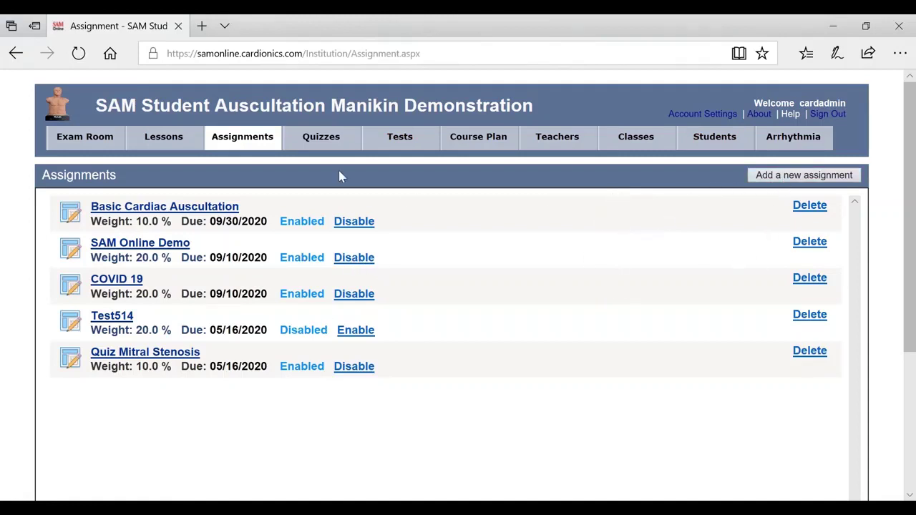
left_click(782, 183)
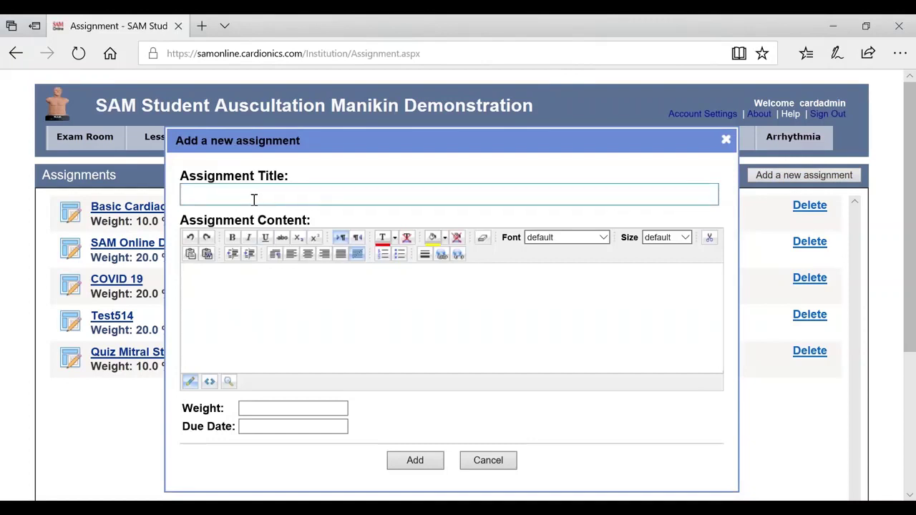
left_click(190, 254)
left_click(515, 319)
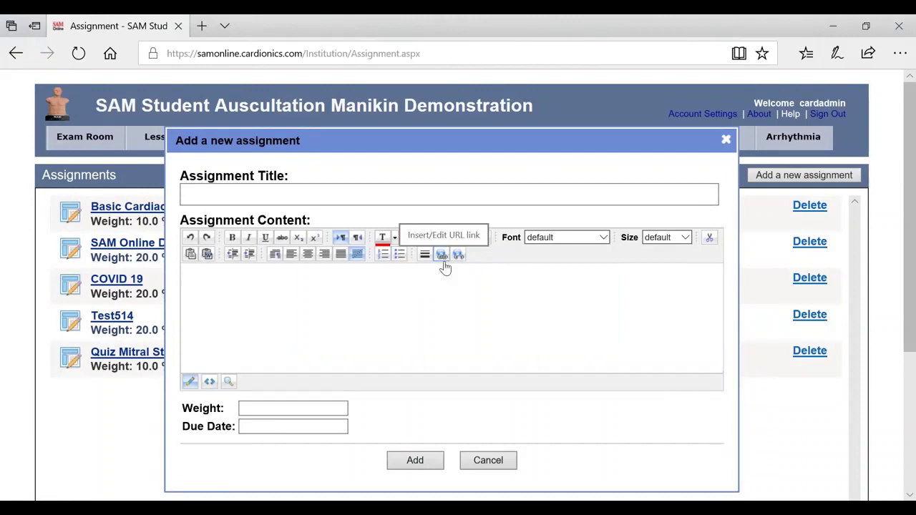
left_click(443, 262)
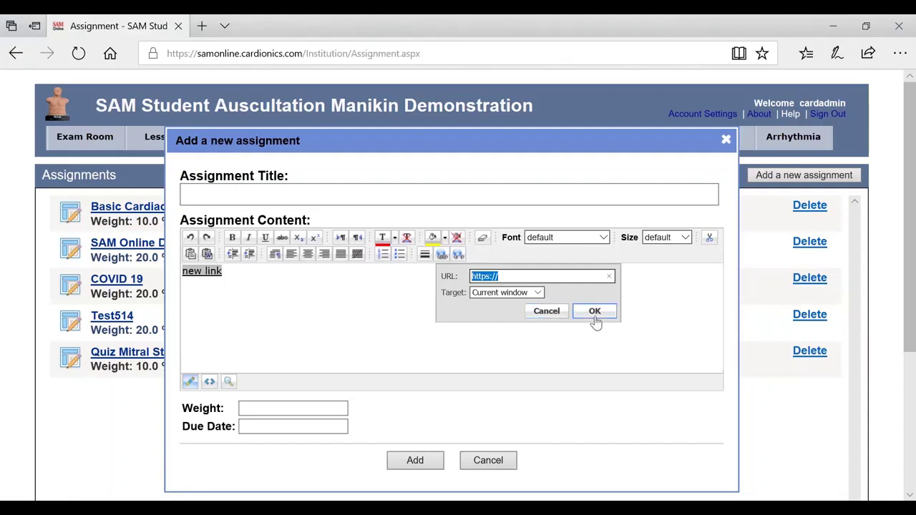
left_click(494, 465)
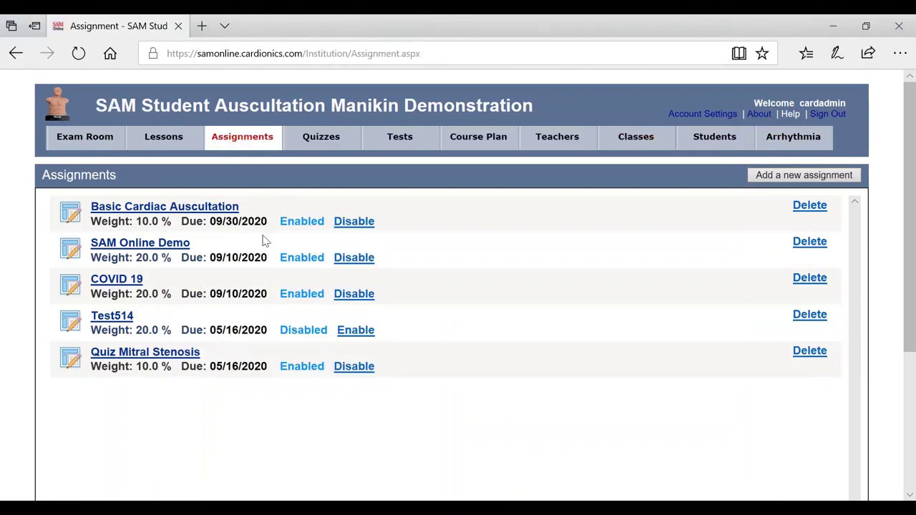
Step: Open the Quizzes, browse the available quiz topics and select the Mitral Stenosis and Mitral Regurgitation quiz
left_click(321, 145)
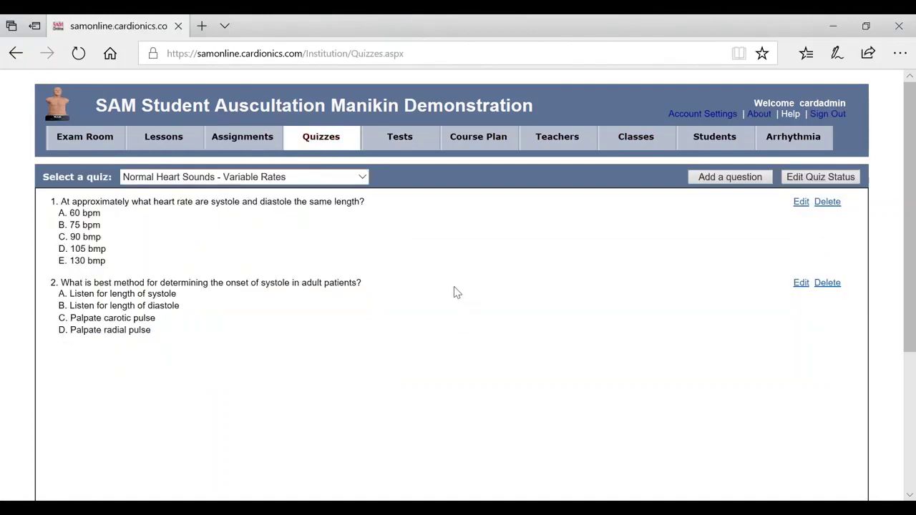
left_click(362, 177)
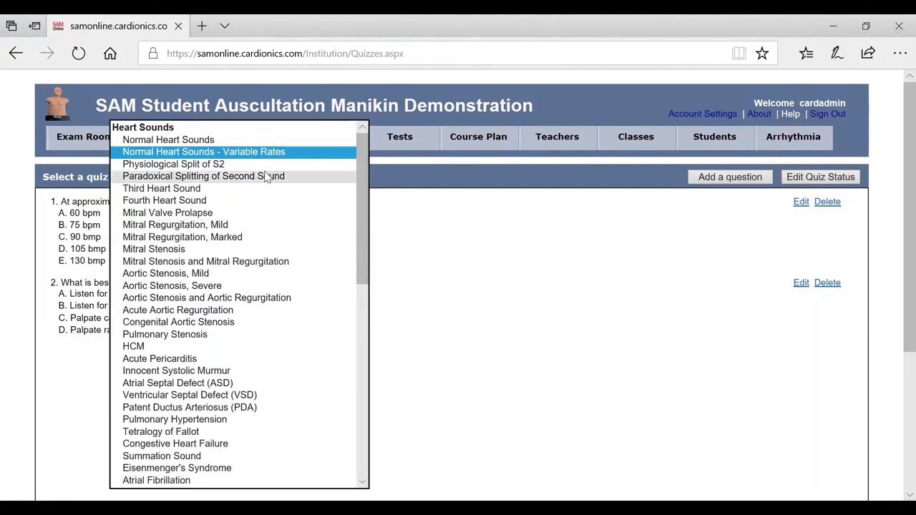
scroll(262, 187, "down", 6)
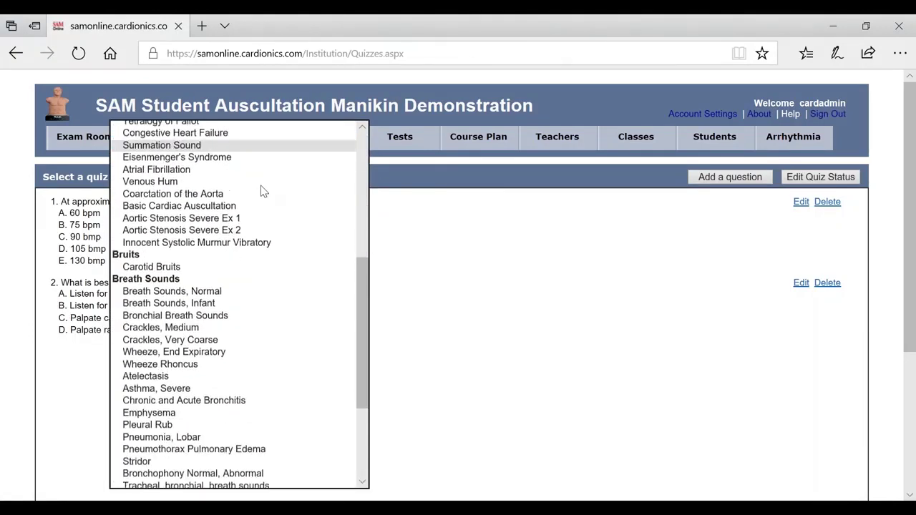
scroll(261, 191, "down", 4)
scroll(313, 296, "up", 10)
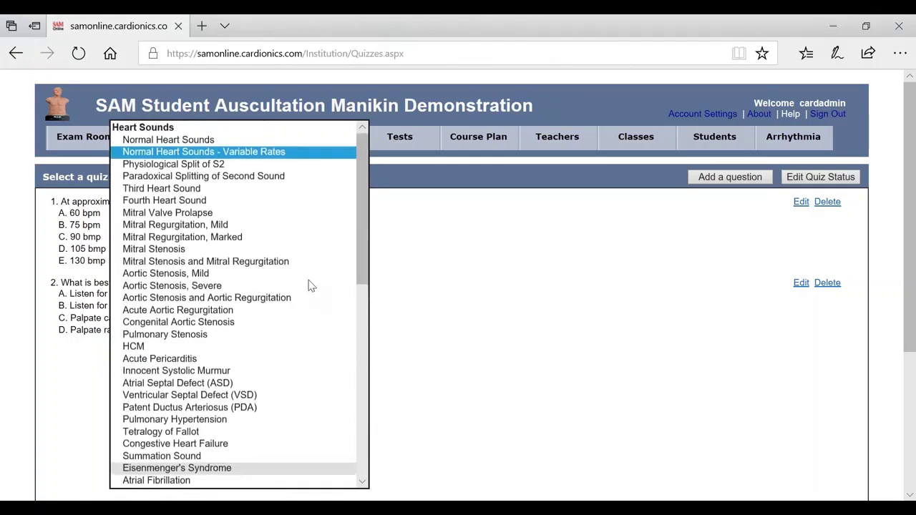
scroll(310, 285, "down", 10)
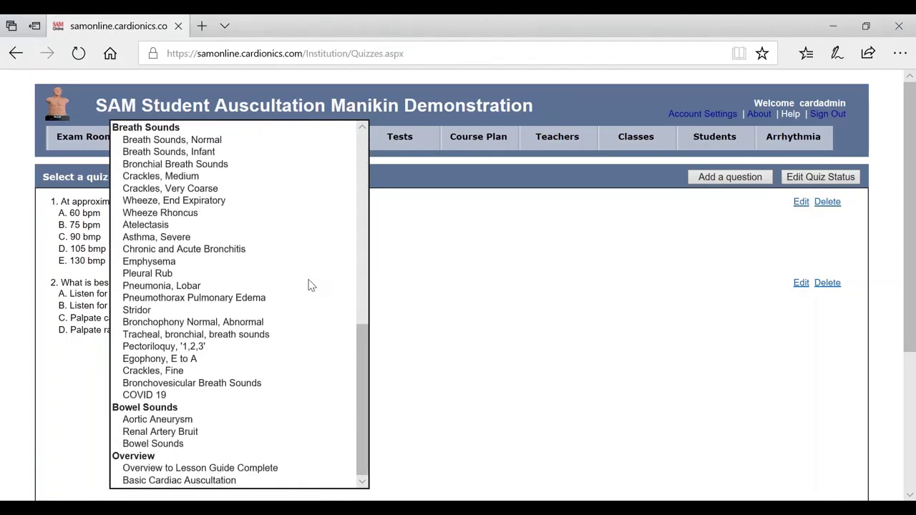
scroll(310, 285, "up", 10)
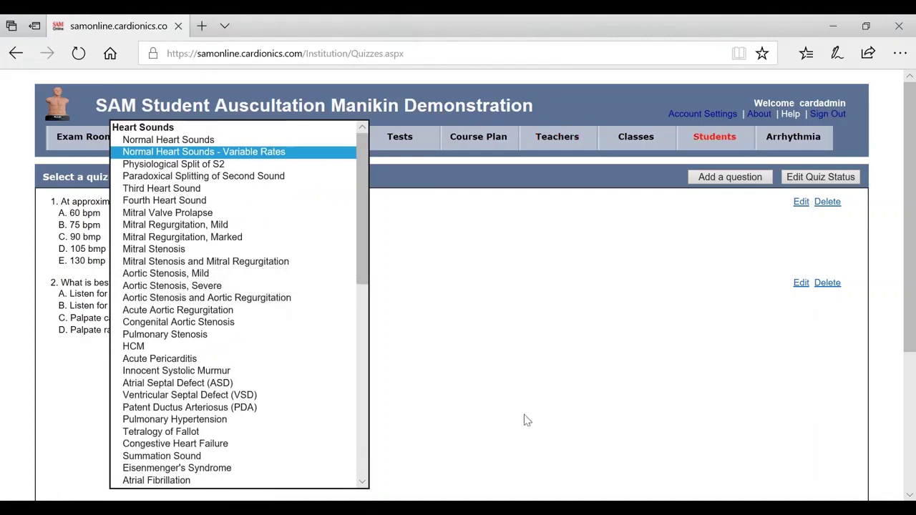
left_click(232, 263)
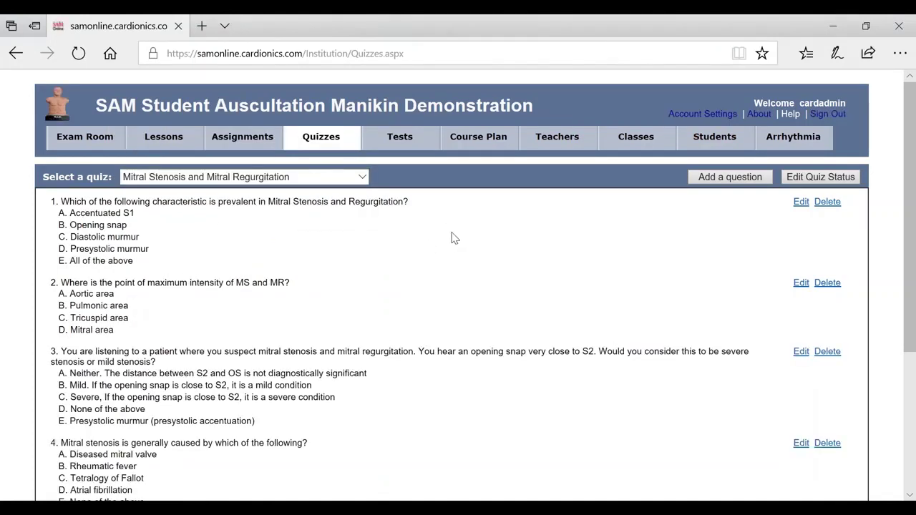
Step: Review the questions and answer choices of the Mitral Stenosis and Mitral Regurgitation quiz
scroll(447, 240, "down", 3)
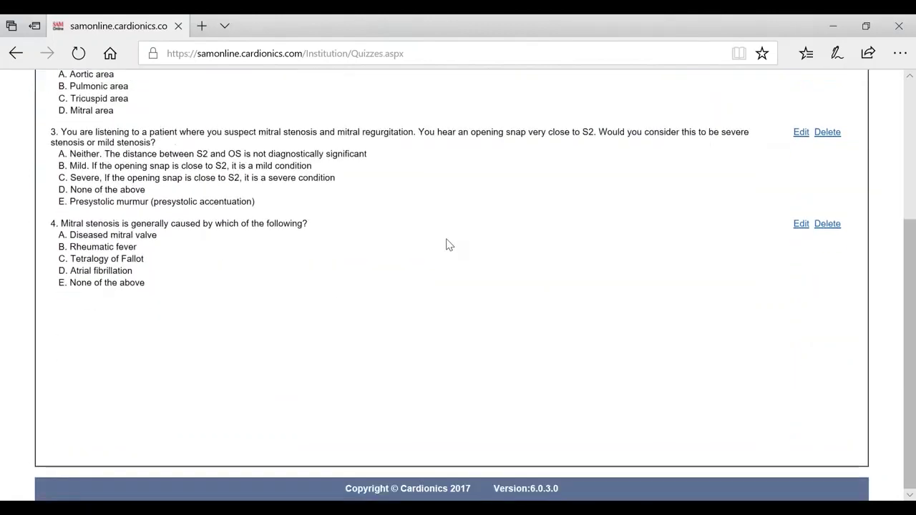
scroll(446, 245, "up", 3)
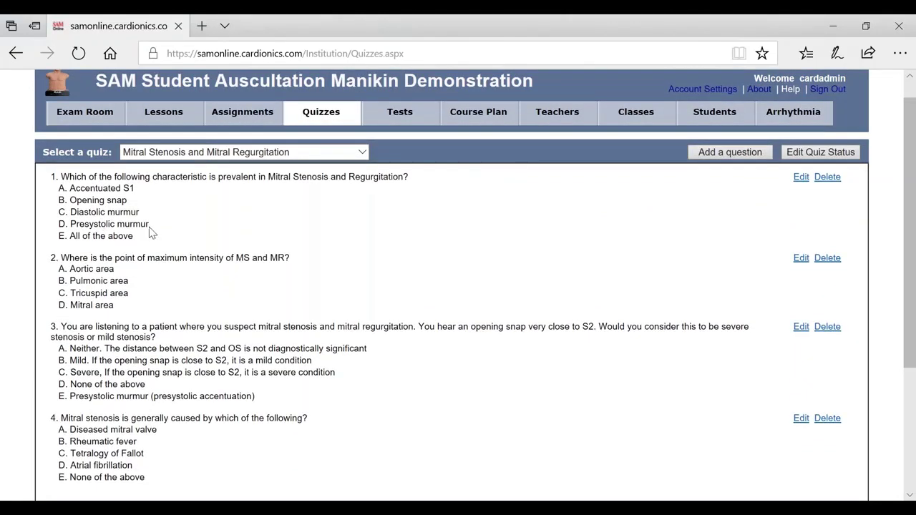
scroll(150, 235, "down", 3)
scroll(150, 237, "up", 3)
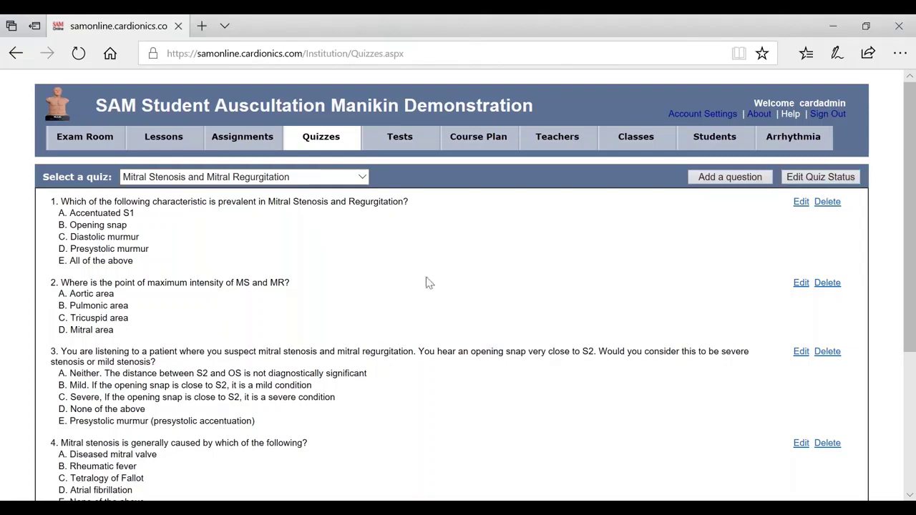
scroll(322, 254, "down", 5)
scroll(327, 248, "up", 5)
Step: Open the Tests, select the Basic Heart Sounds test and examine its instruction, weight, time and due date details
left_click(413, 138)
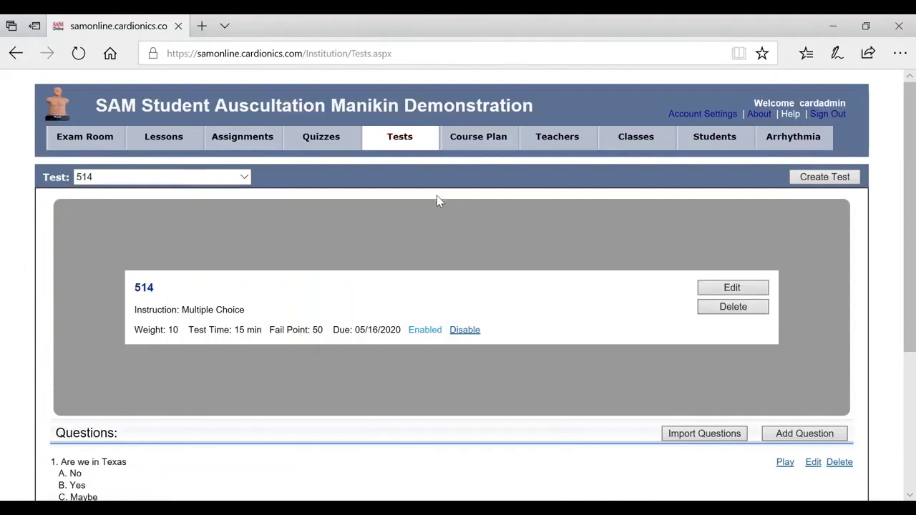
scroll(438, 201, "down", 1)
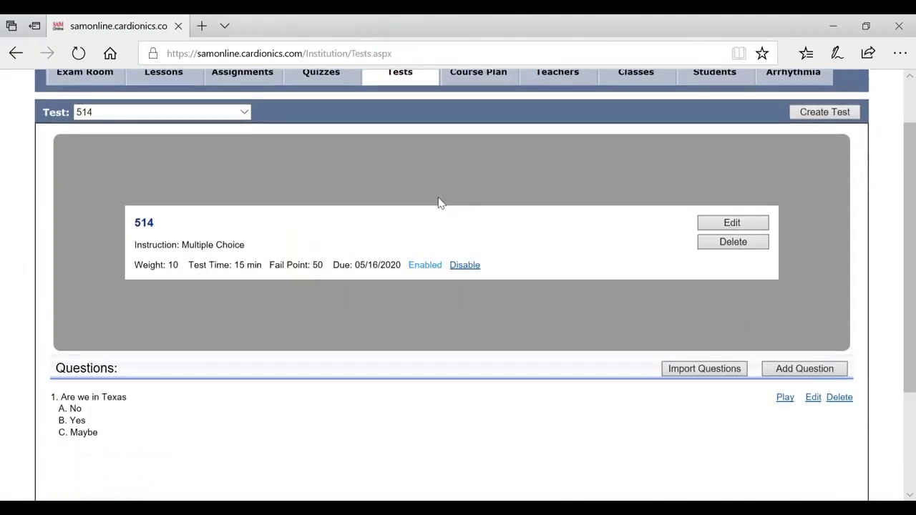
left_click(244, 113)
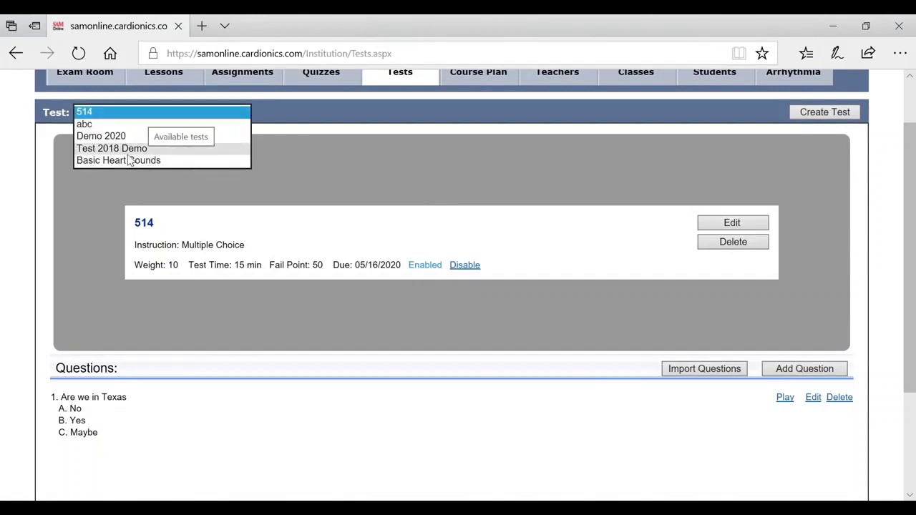
left_click(151, 161)
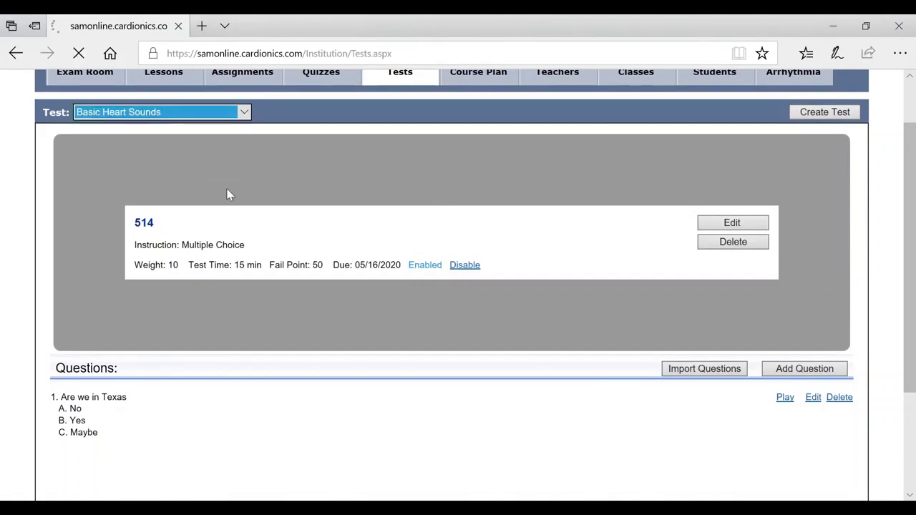
scroll(304, 218, "down", 1)
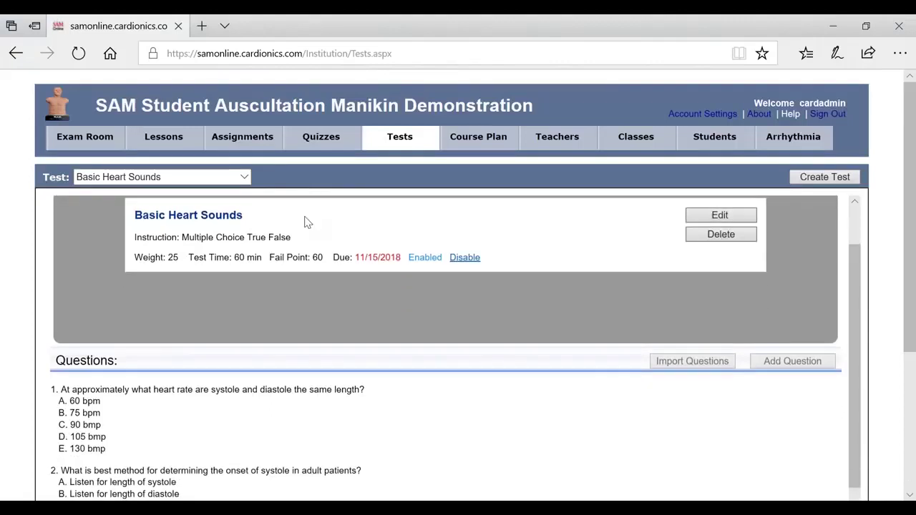
scroll(260, 269, "up", 1)
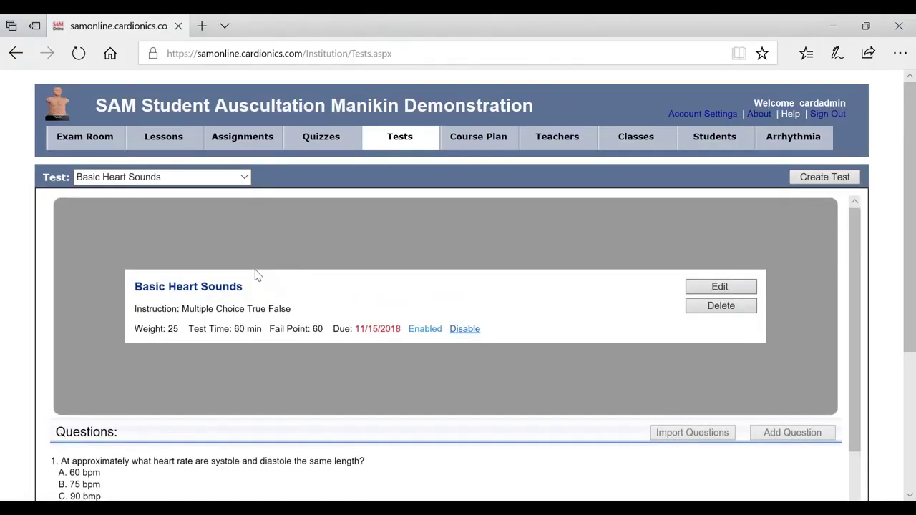
scroll(258, 275, "down", 1)
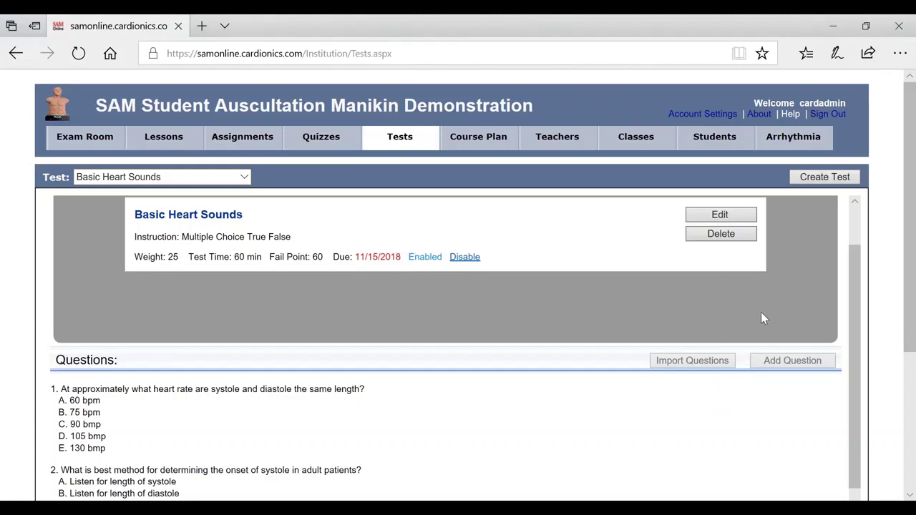
scroll(676, 292, "up", 1)
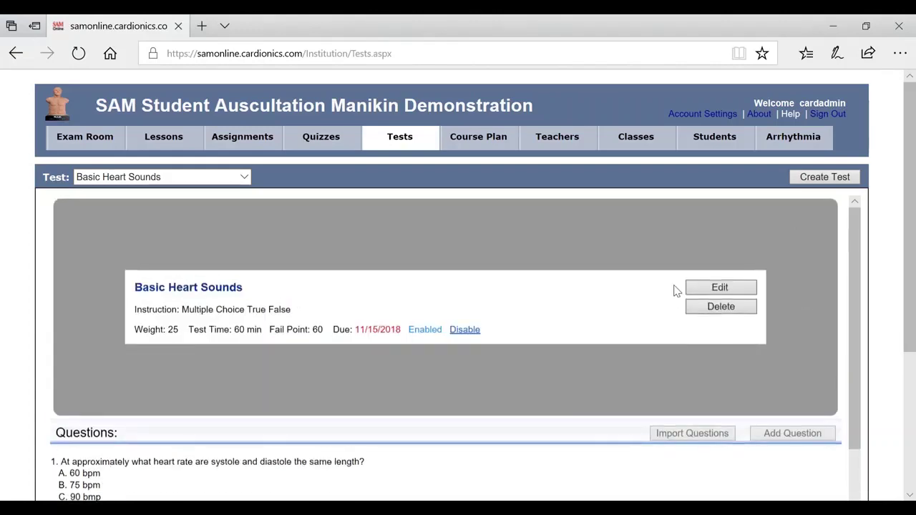
Step: Skim all the questions of the Basic Heart Sounds test and return to its summary
scroll(642, 288, "down", 2)
scroll(641, 290, "down", 6)
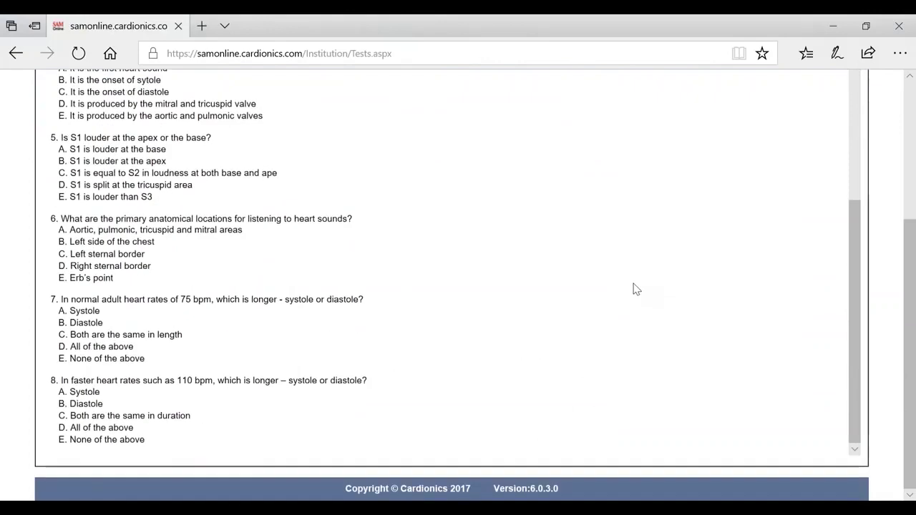
scroll(636, 286, "up", 5)
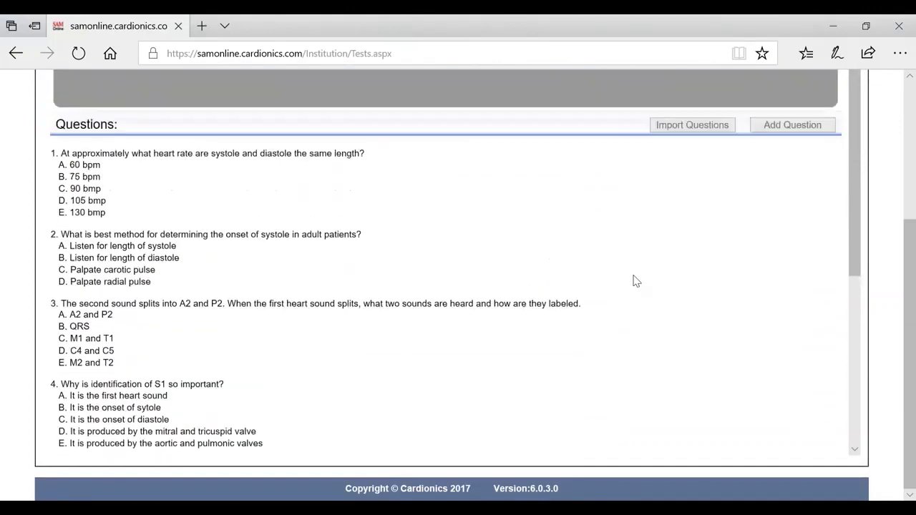
scroll(636, 282, "down", 5)
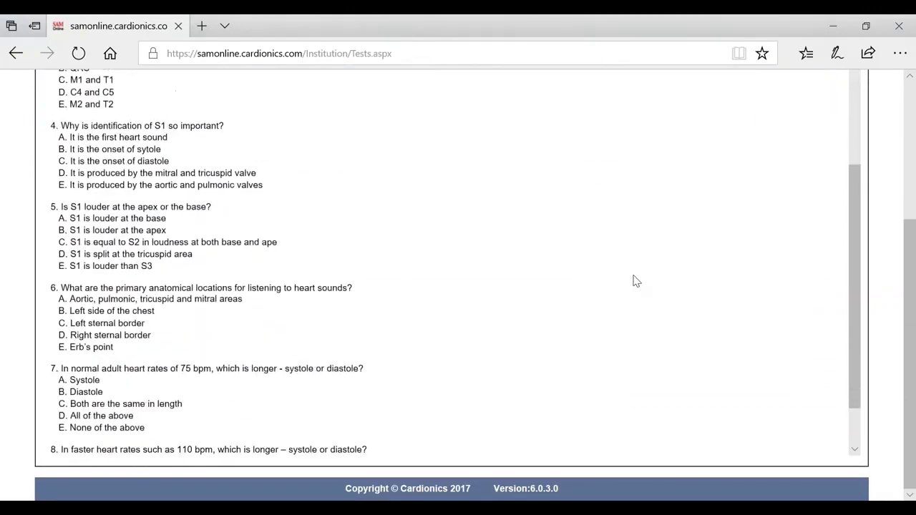
scroll(636, 282, "up", 3)
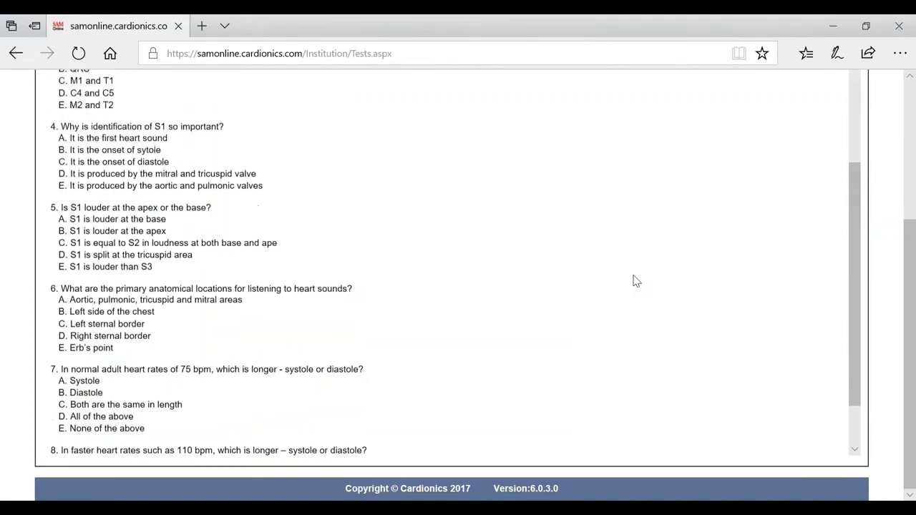
scroll(636, 279, "up", 5)
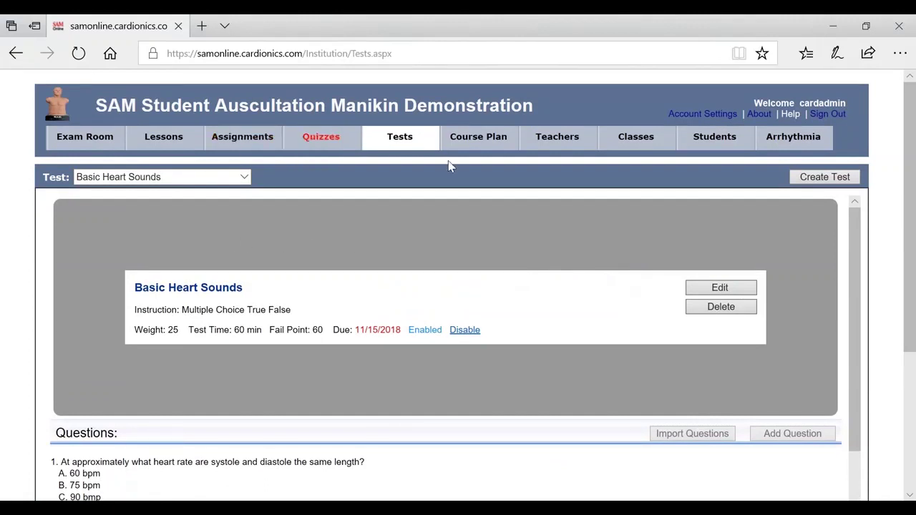
Step: Try to open the Course Plan, dismiss its message, and open the form for adding a new teacher on the Teachers page
left_click(481, 138)
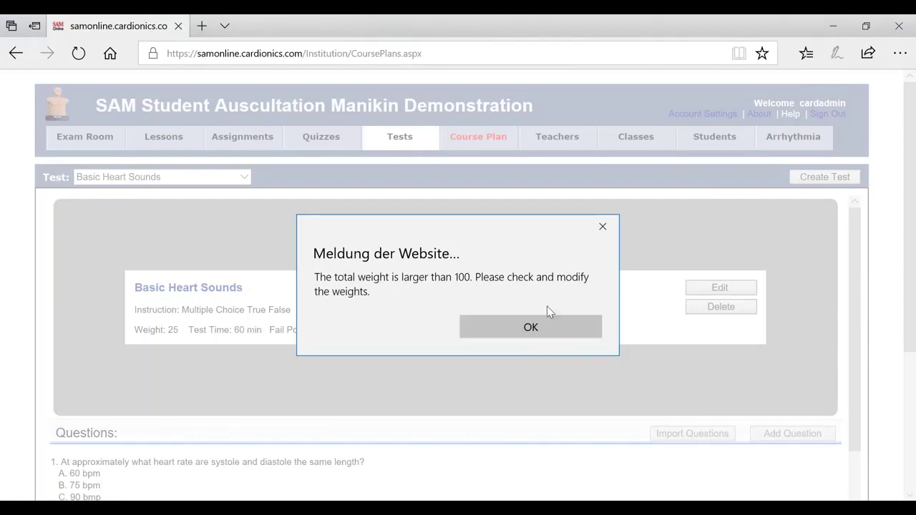
left_click(503, 327)
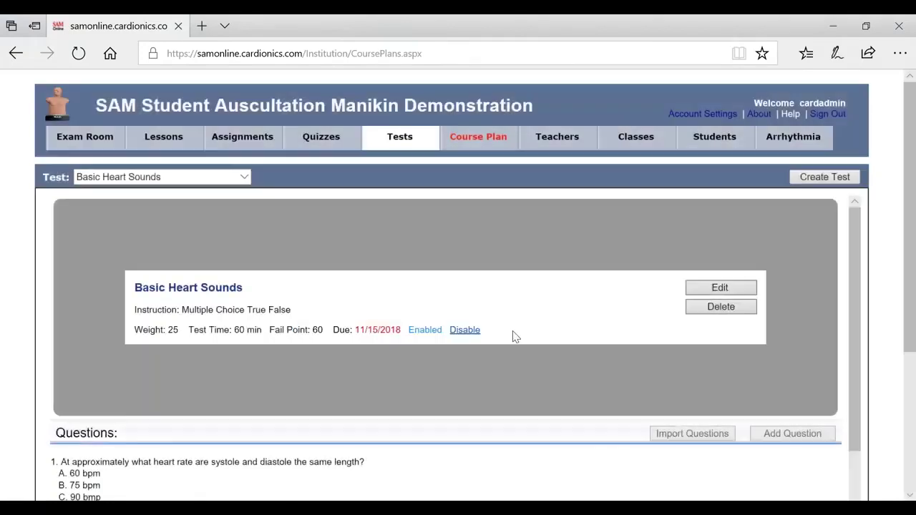
left_click(561, 144)
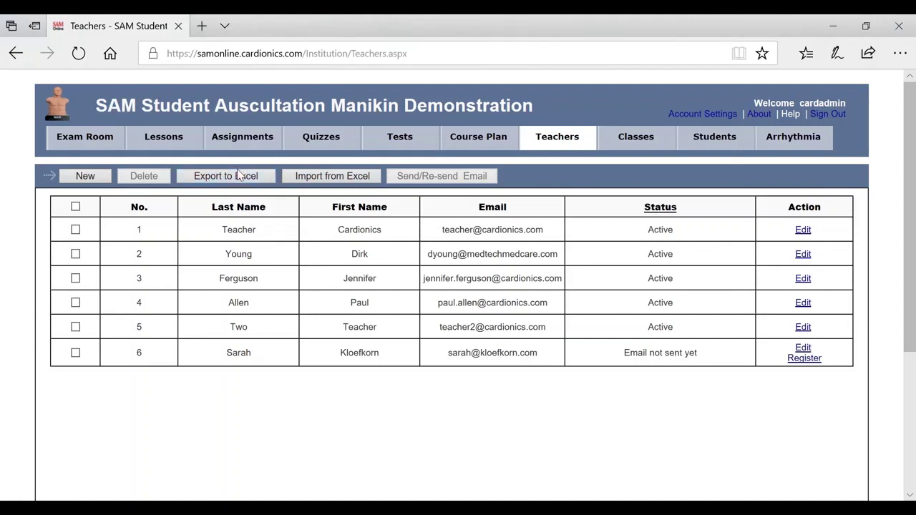
left_click(86, 176)
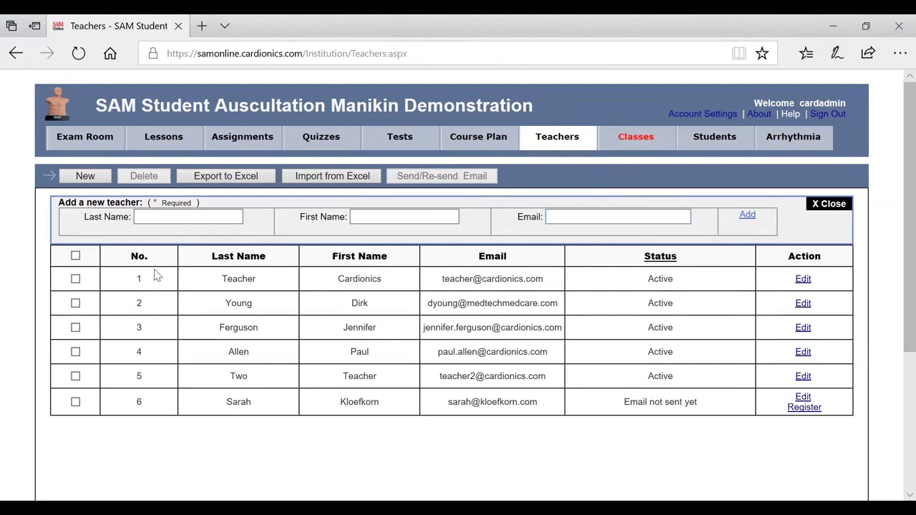
Step: View the Classes list and the CardTest class's student list, and open the Arrhythmia section
left_click(636, 138)
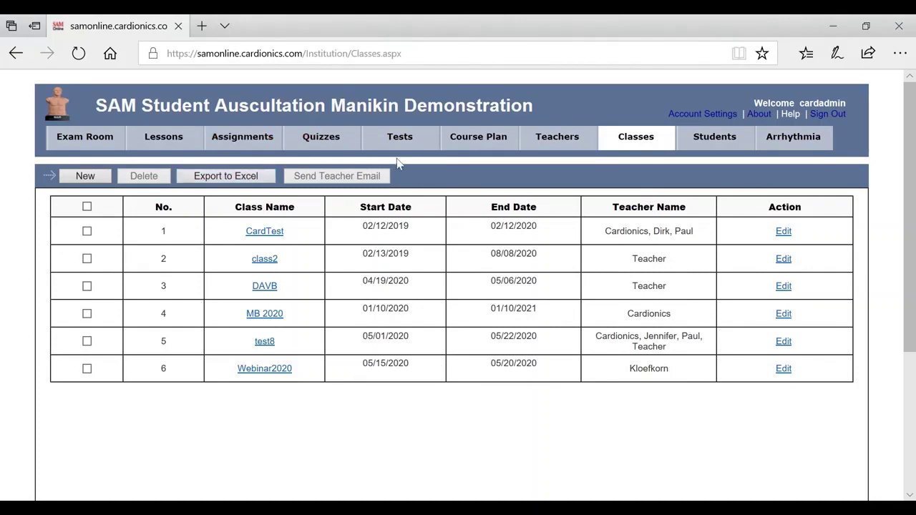
left_click(724, 144)
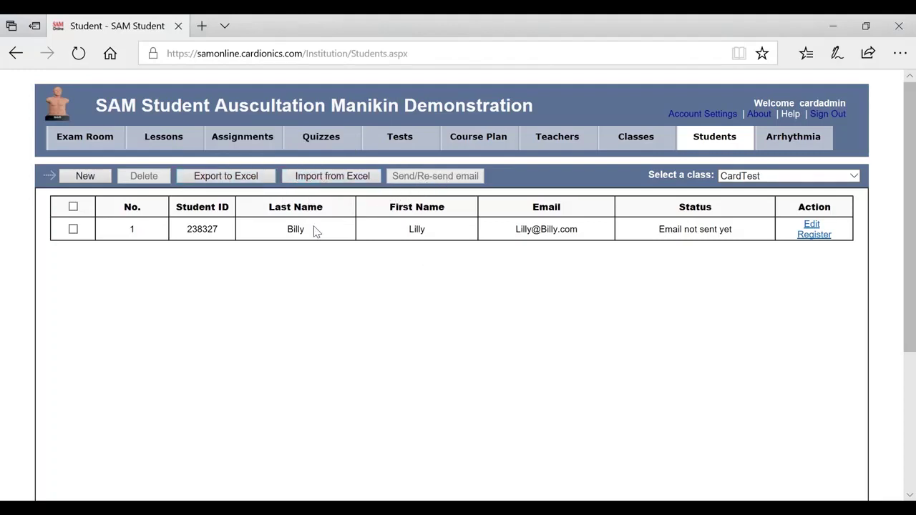
left_click(801, 143)
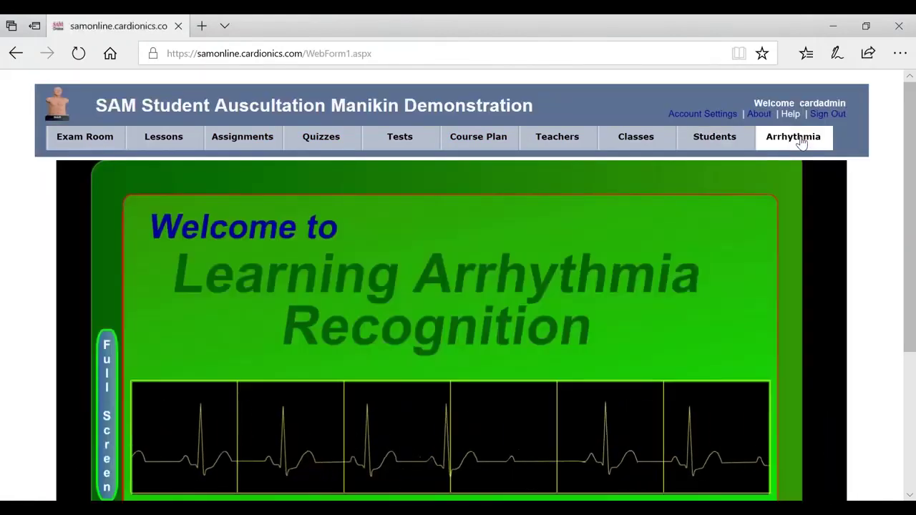
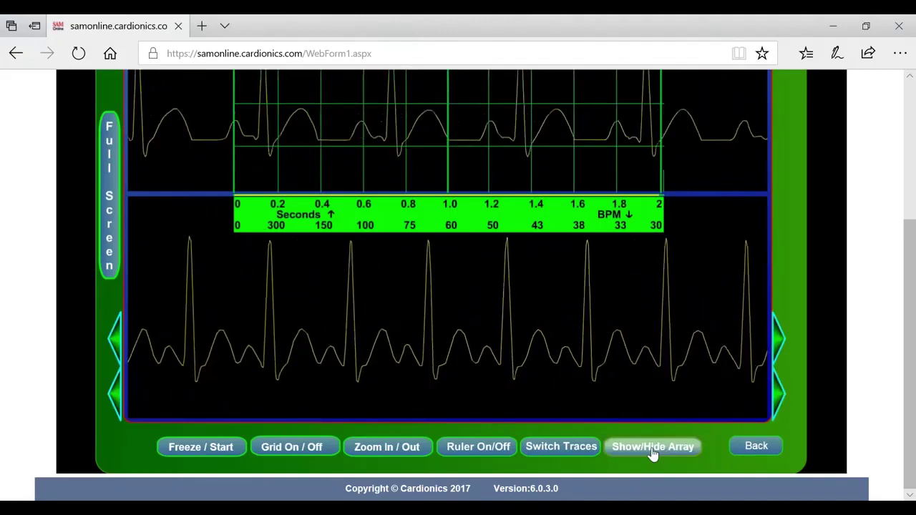
Step: Demonstrate hiding and showing the rhythm selection array in the Sinus Rhythm 100 BPM and Sinus Tachycardia 160 BPM comparison, leaving it shown
left_click(653, 448)
left_click(652, 449)
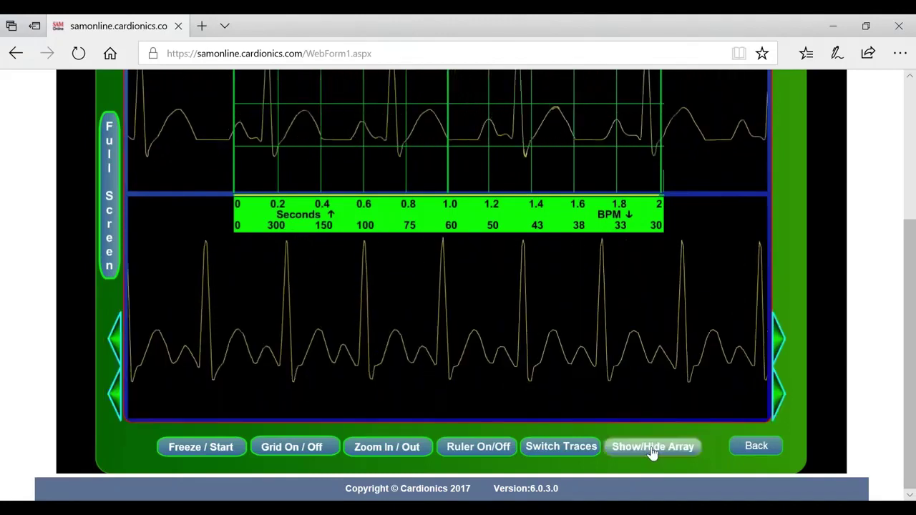
left_click(652, 449)
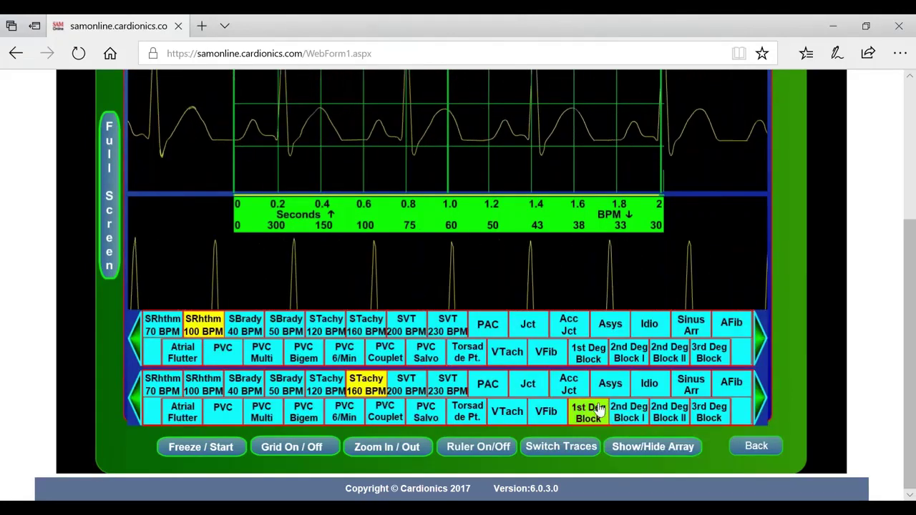
left_click(655, 449)
left_click(653, 448)
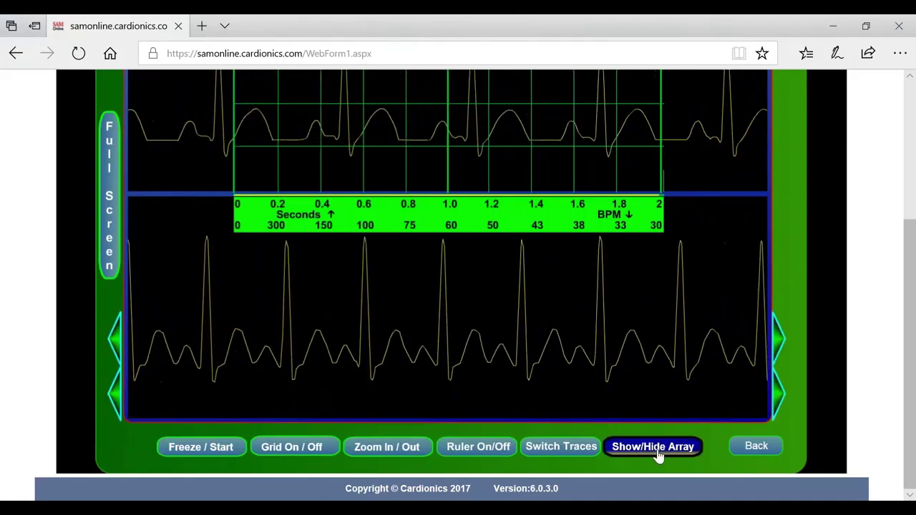
left_click(652, 448)
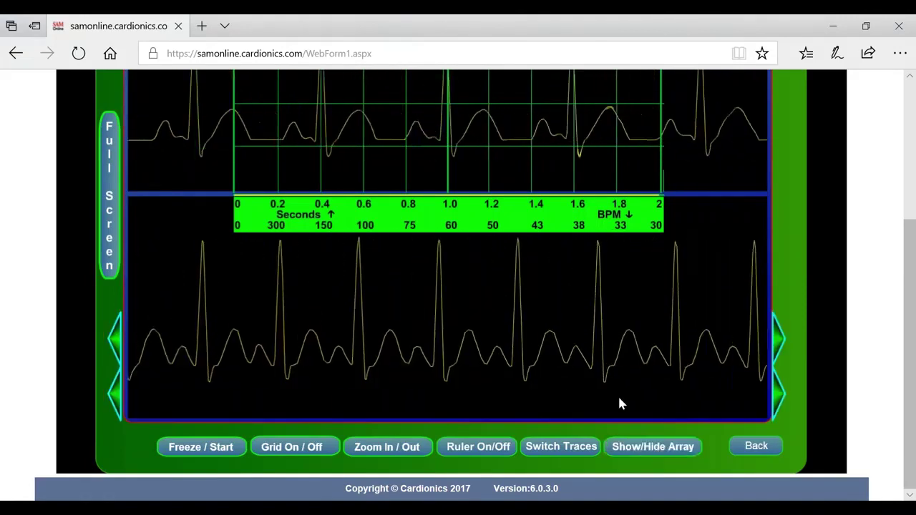
left_click(669, 451)
scroll(657, 415, "up", 1)
scroll(656, 415, "up", 2)
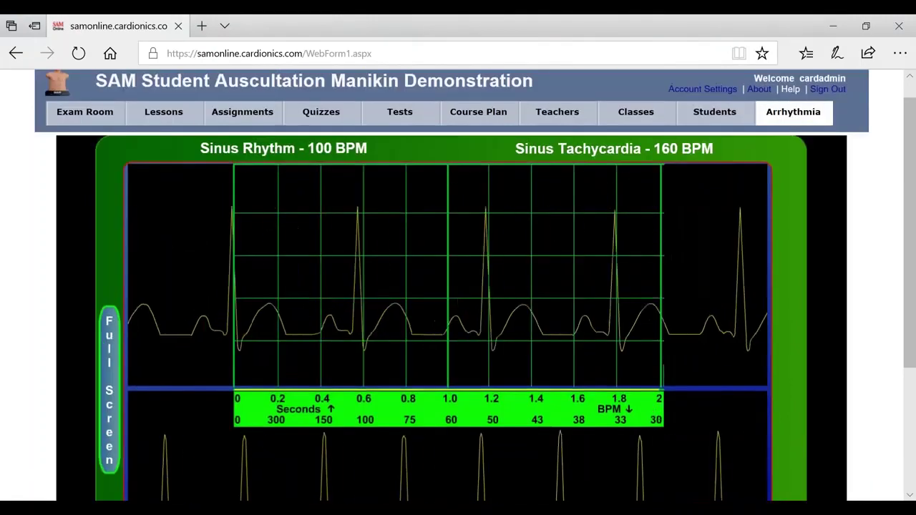
scroll(653, 427, "down", 3)
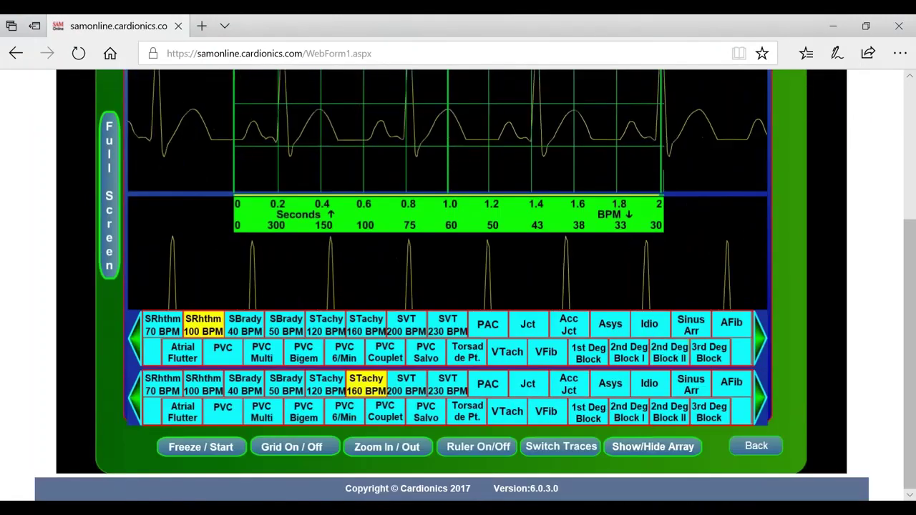
Step: Leave the trace comparison and look over the single Sinus Rhythm 100 BPM trace and its description
left_click(756, 445)
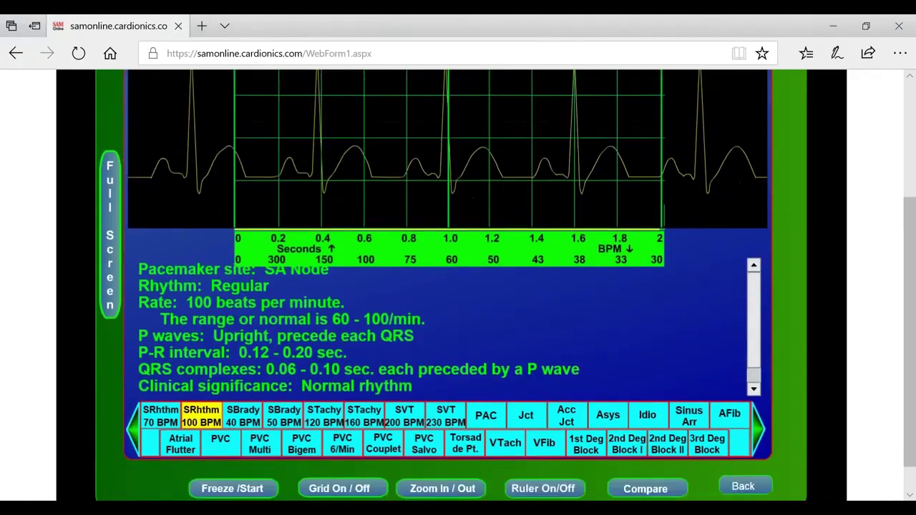
scroll(679, 422, "down", 1)
scroll(705, 430, "up", 3)
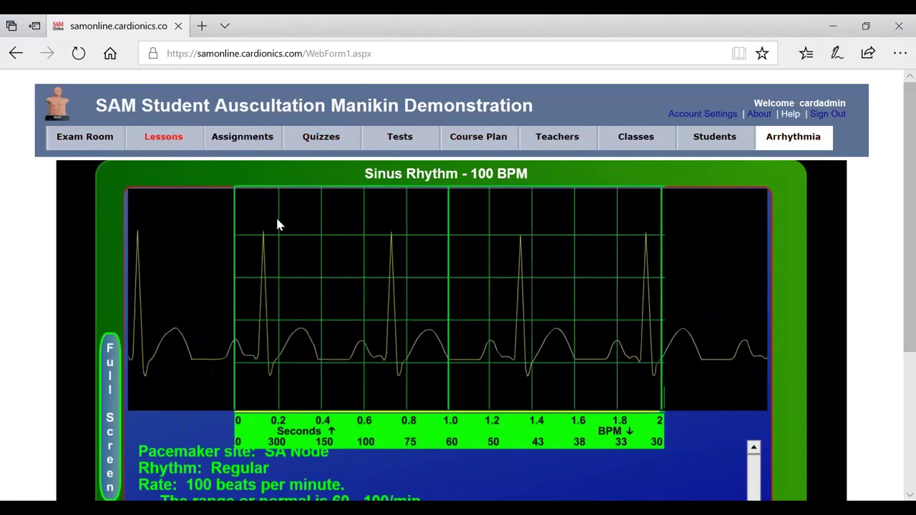
Step: Revisit the Teachers list and the Students list of the administrator account
left_click(567, 140)
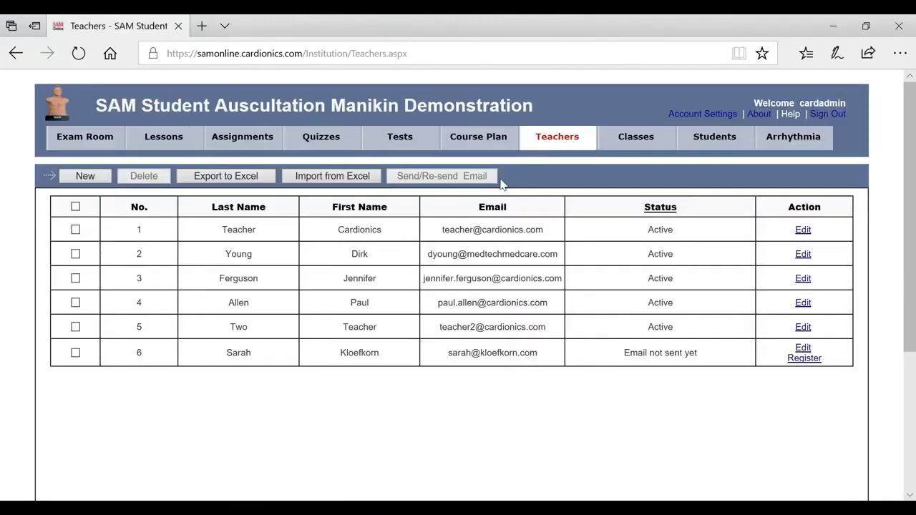
left_click(702, 144)
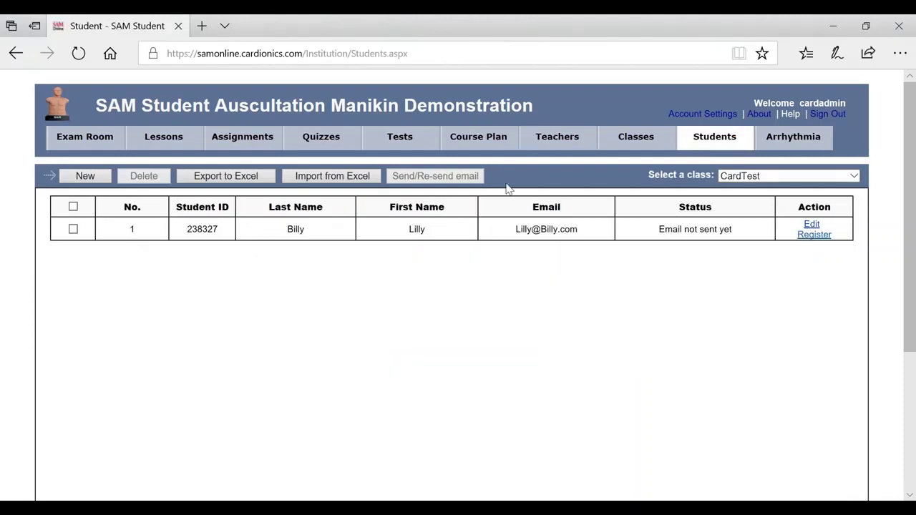
Step: Sign out of the administrator account and log in with the saved student account
left_click(840, 116)
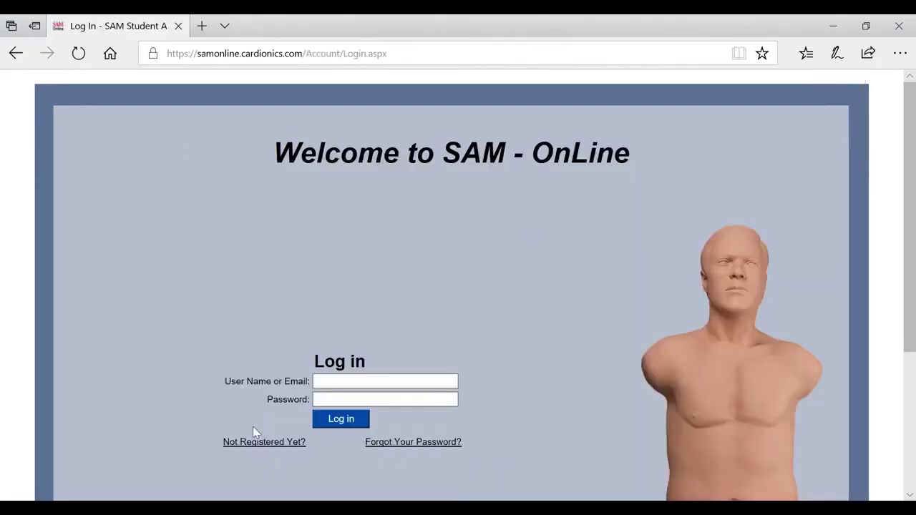
left_click(329, 379)
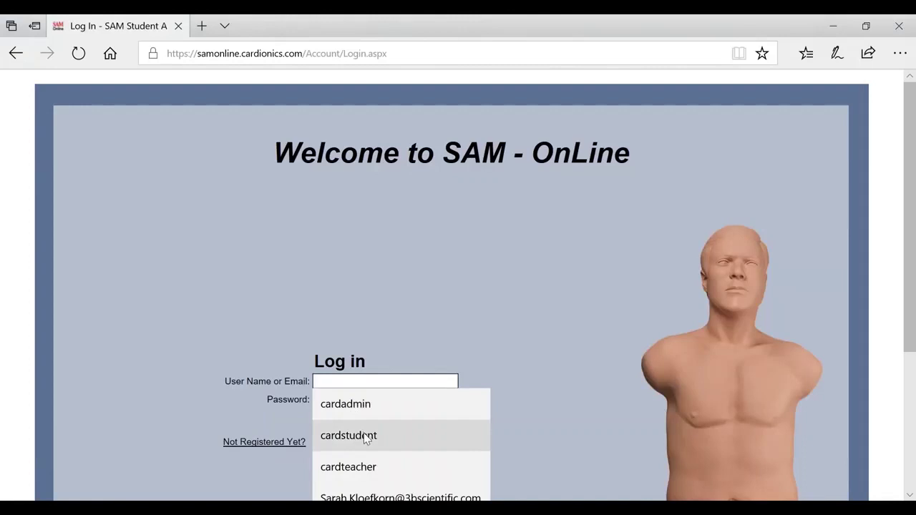
left_click(365, 437)
left_click(346, 421)
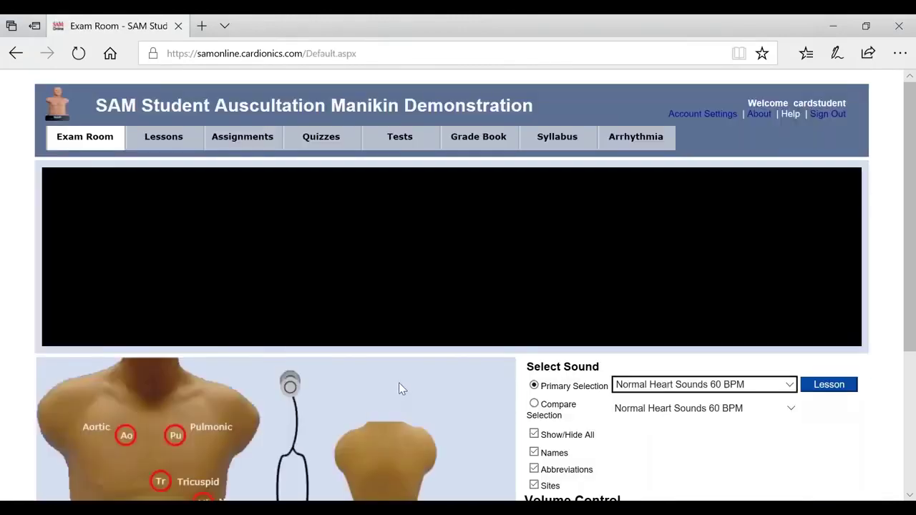
Step: Look over the student version of the Exam Room, including its available sections, torso sites and sound controls
scroll(404, 365, "down", 1)
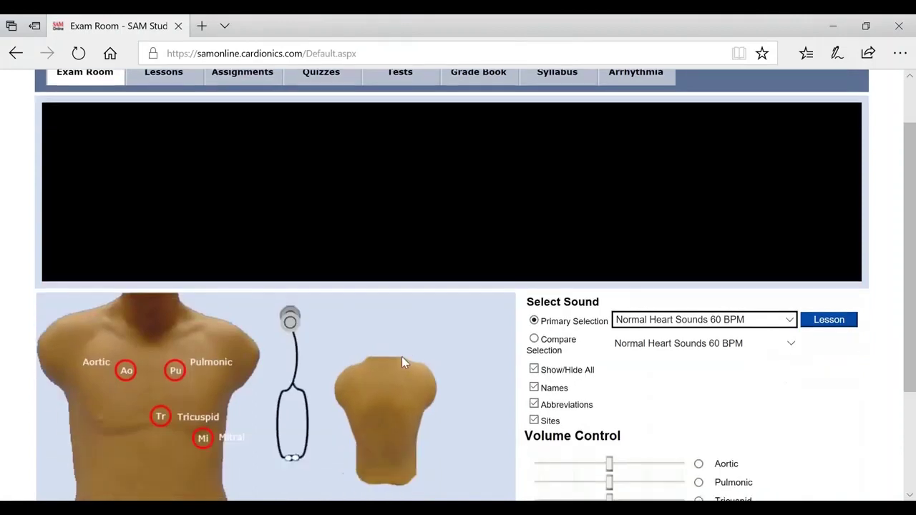
scroll(404, 365, "up", 1)
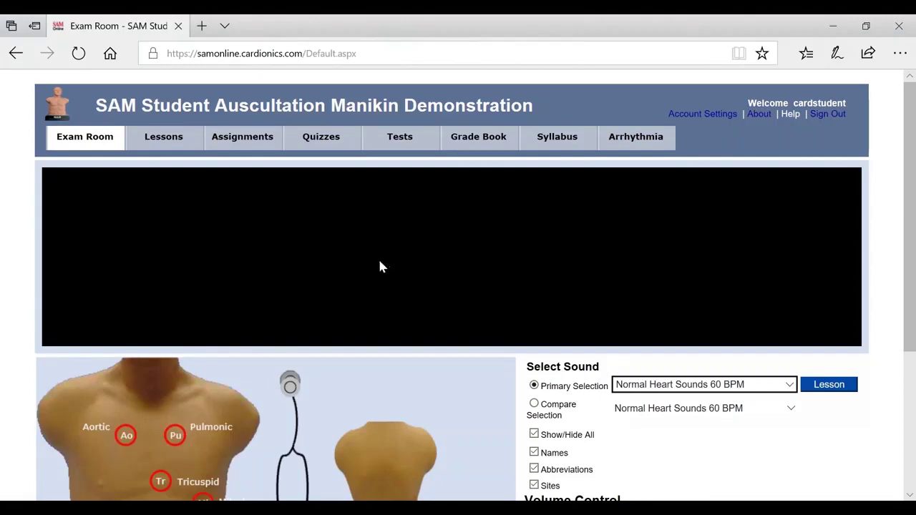
scroll(364, 271, "down", 1)
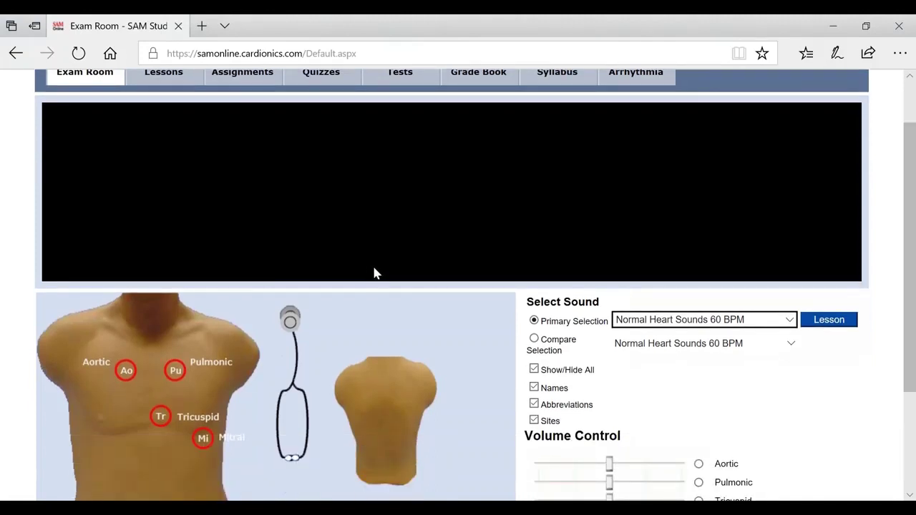
scroll(375, 270, "up", 1)
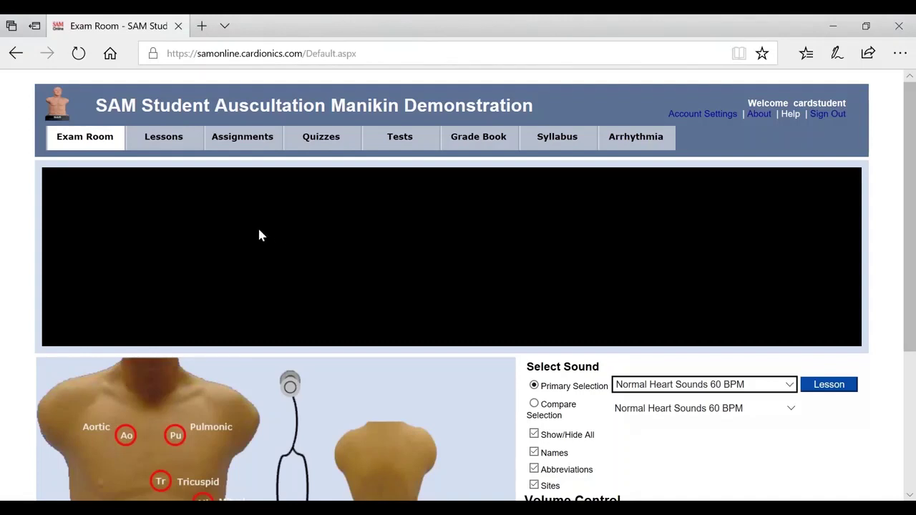
scroll(256, 239, "down", 1)
scroll(255, 239, "up", 1)
left_click(96, 145)
Step: Place the stethoscope on the Pulmonic site of the torso to auscultate Normal Heart Sounds 60 BPM
scroll(168, 242, "down", 1)
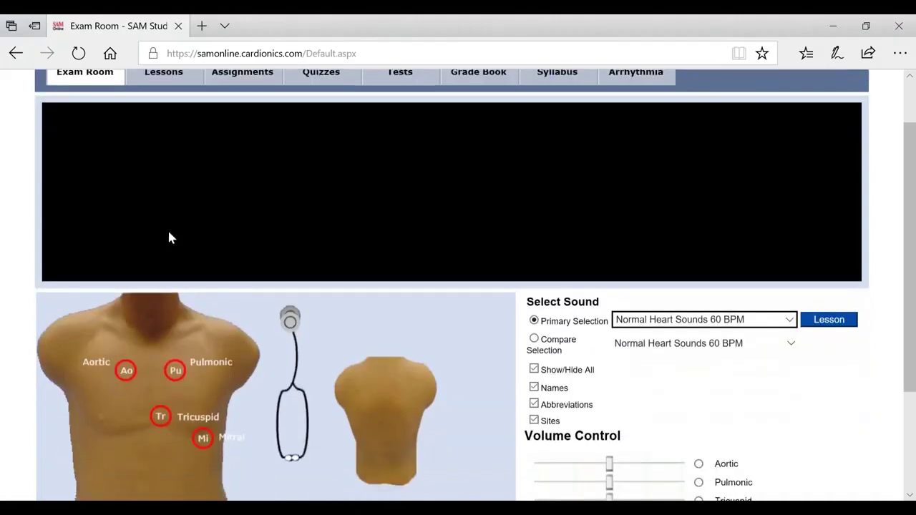
scroll(170, 237, "down", 2)
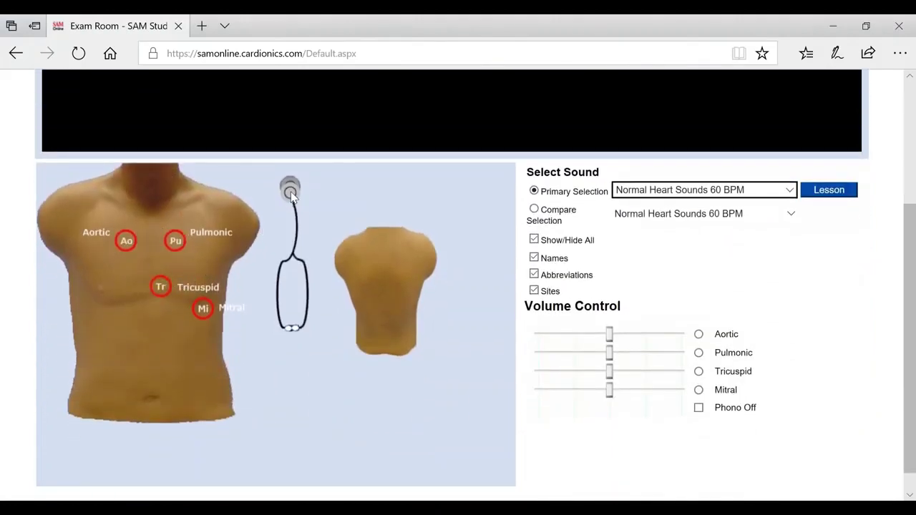
mouse_move(266, 220)
left_mouse_down()
mouse_move(185, 263)
mouse_move(175, 242)
left_mouse_up()
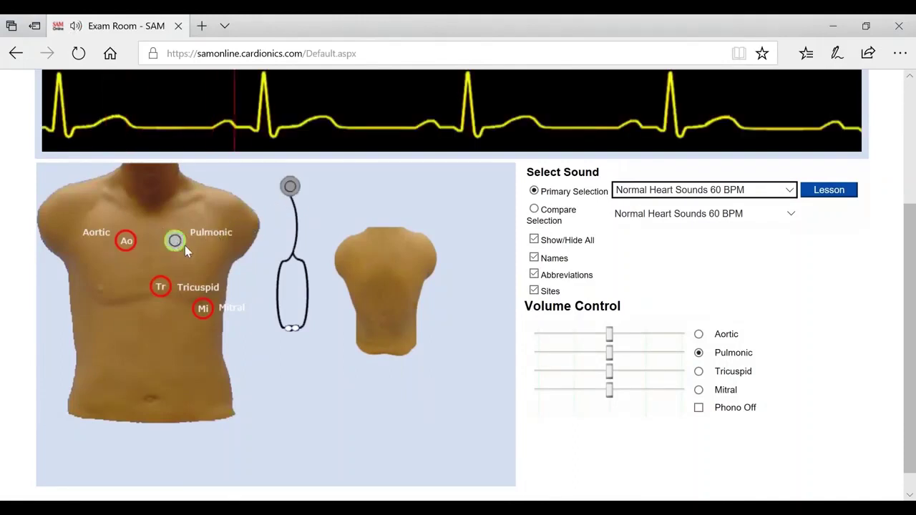
Step: Set the primary sound to Congenital Aortic Stenosis, listen at the Pulmonic site and move the stethoscope off it
left_click(790, 191)
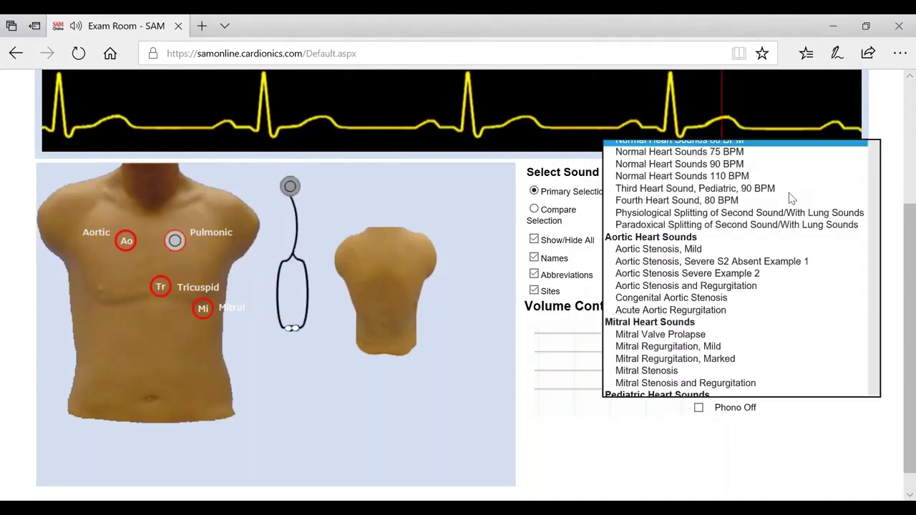
left_click(691, 297)
left_click(182, 244)
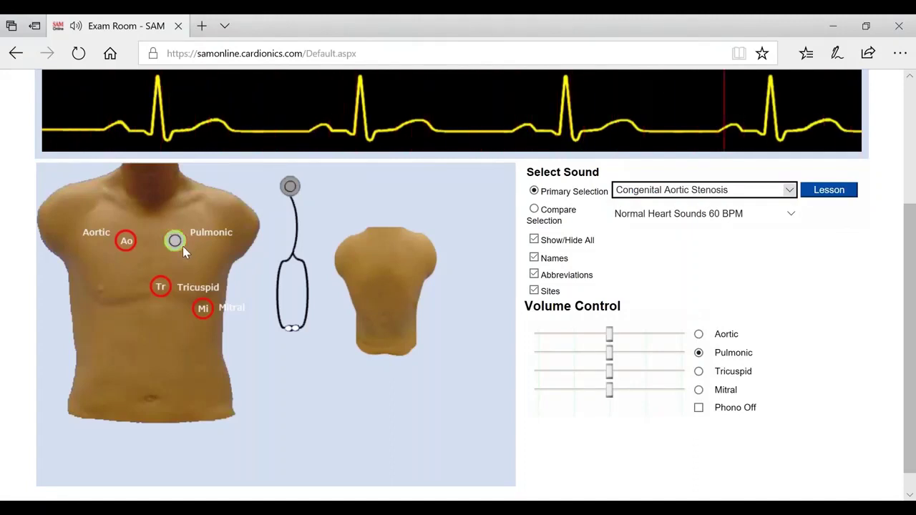
left_click_drag(183, 246, 216, 266)
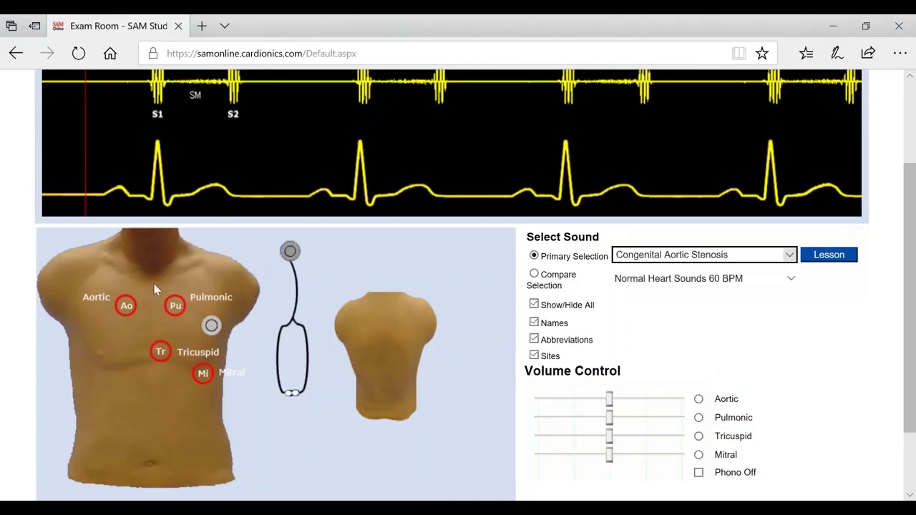
Step: Examine the phonocardiogram and ECG traces for Congenital Aortic Stenosis alongside the torso and sound controls
scroll(224, 294, "up", 2)
scroll(224, 290, "down", 2)
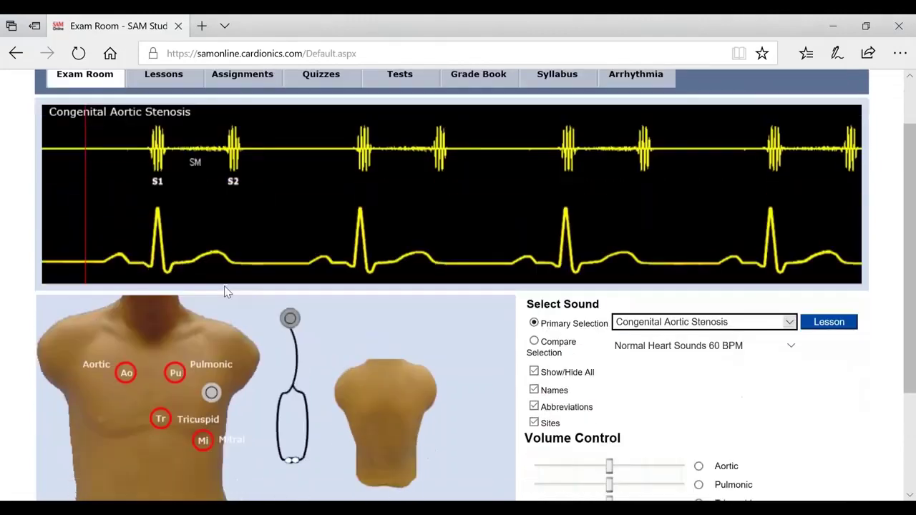
scroll(224, 285, "down", 2)
scroll(380, 250, "up", 4)
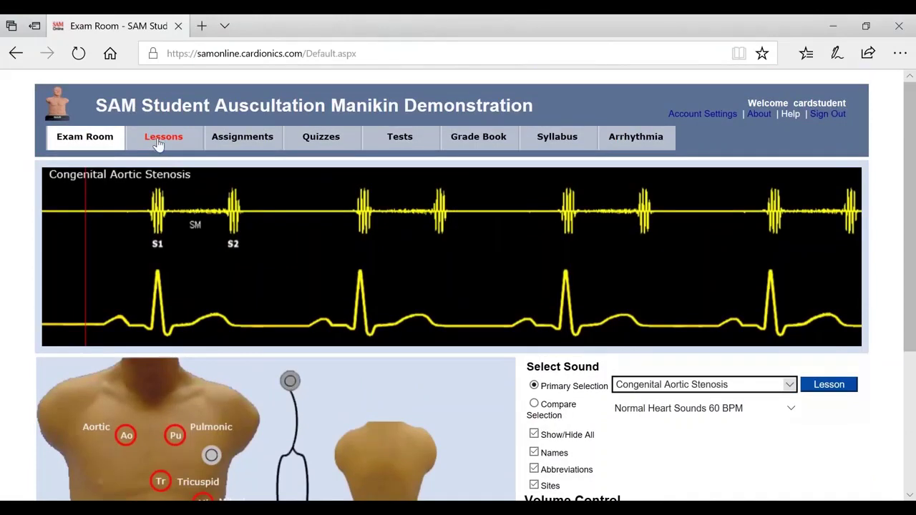
Step: Open the Lessons and read the key points and discussion of the Congenital Aortic Stenosis lesson
left_click(158, 144)
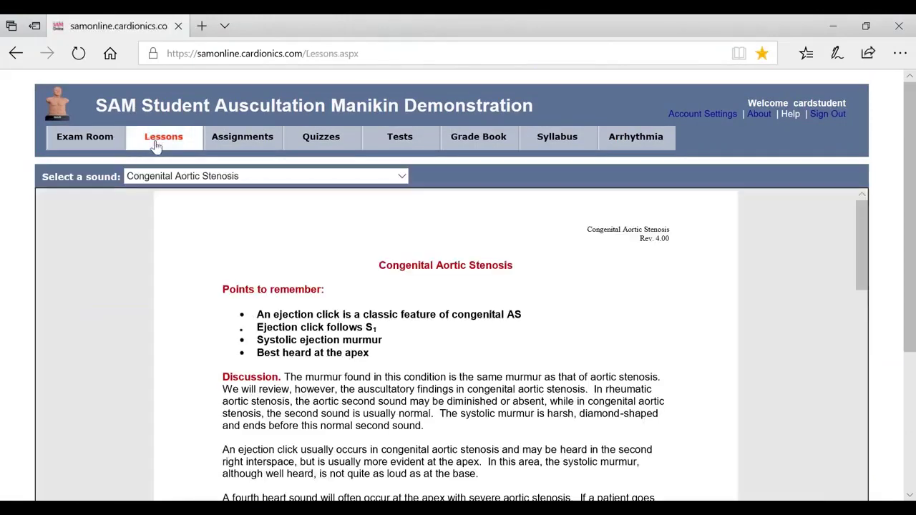
scroll(246, 216, "down", 10)
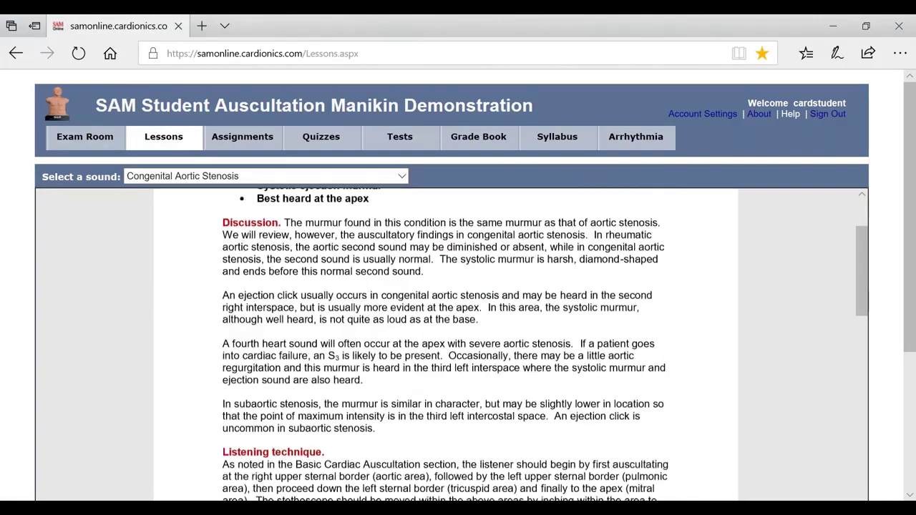
Step: Read the remaining part of the Congenital Aortic Stenosis lesson down to the note on where it is best heard
scroll(231, 206, "down", 6)
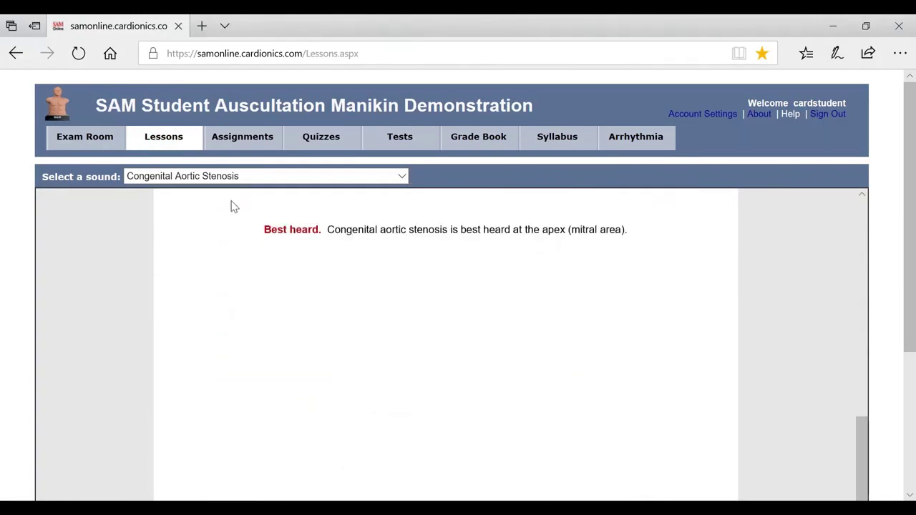
scroll(226, 197, "up", 3)
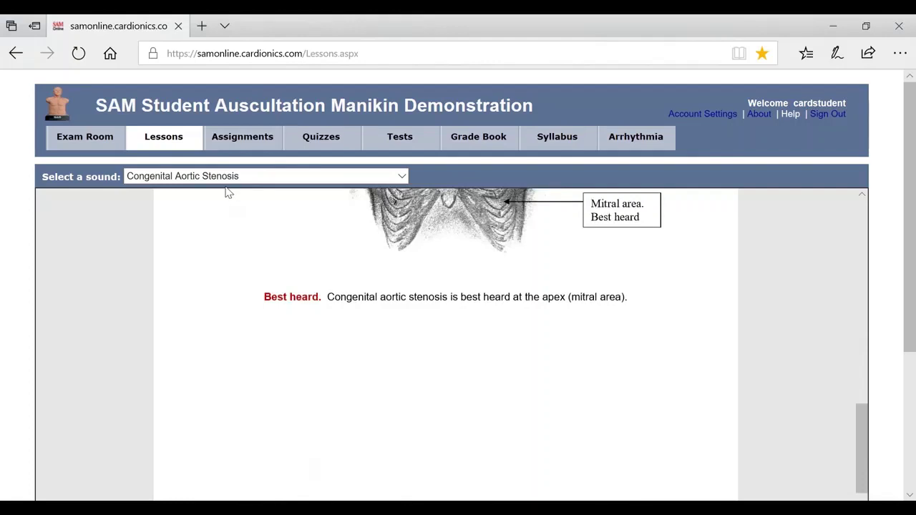
Step: Open the Assignments and expand the content of the COVID 19 assignment
left_click(257, 147)
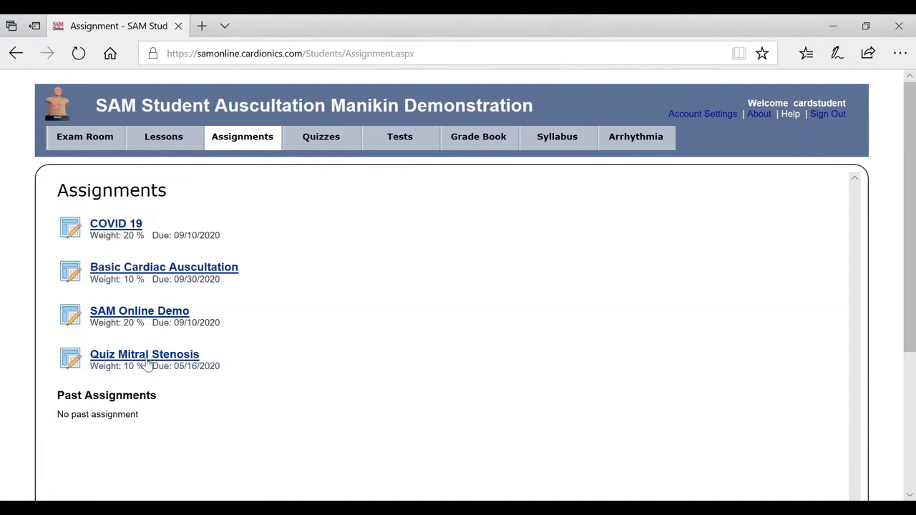
scroll(147, 365, "down", 1)
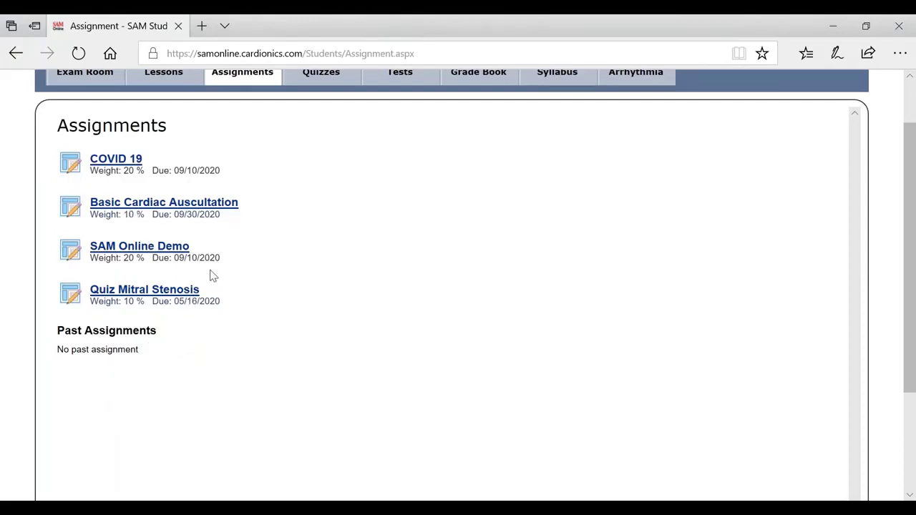
left_click(125, 160)
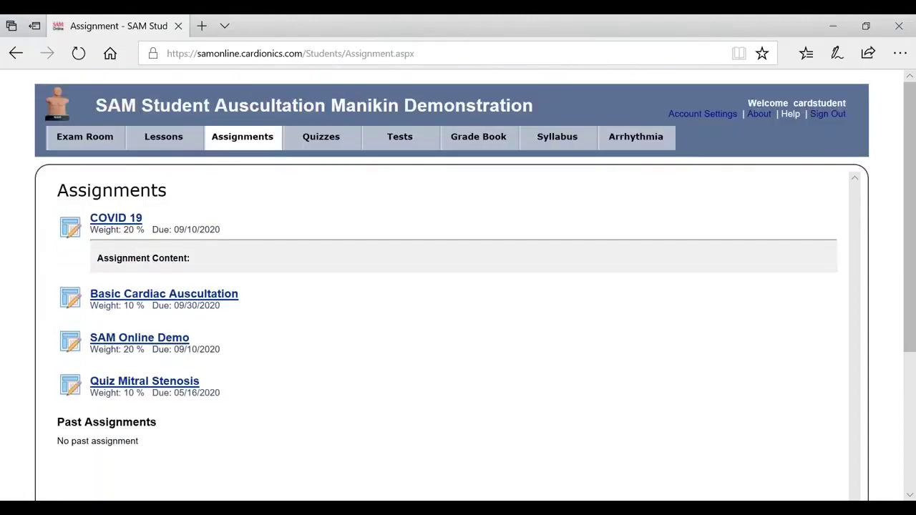
left_click(125, 219)
left_click(125, 225)
scroll(170, 272, "down", 1)
scroll(170, 268, "up", 1)
scroll(170, 265, "down", 2)
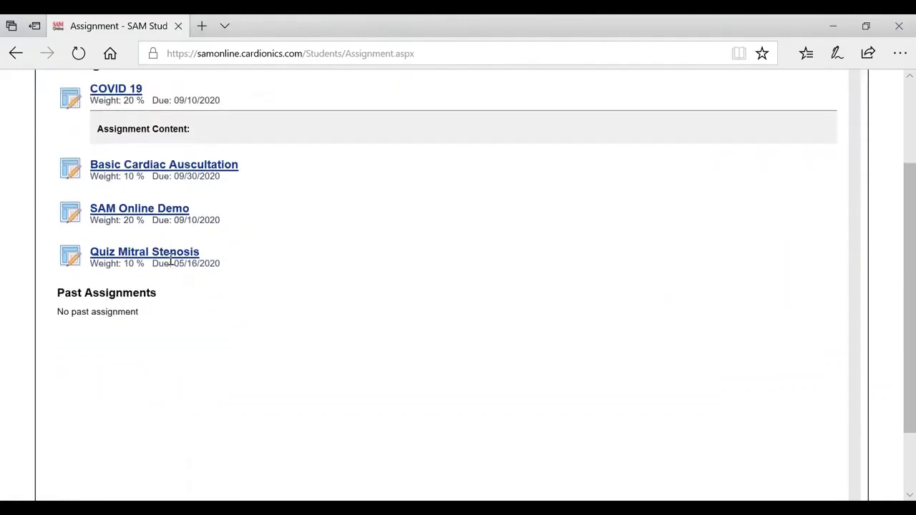
scroll(170, 261, "up", 2)
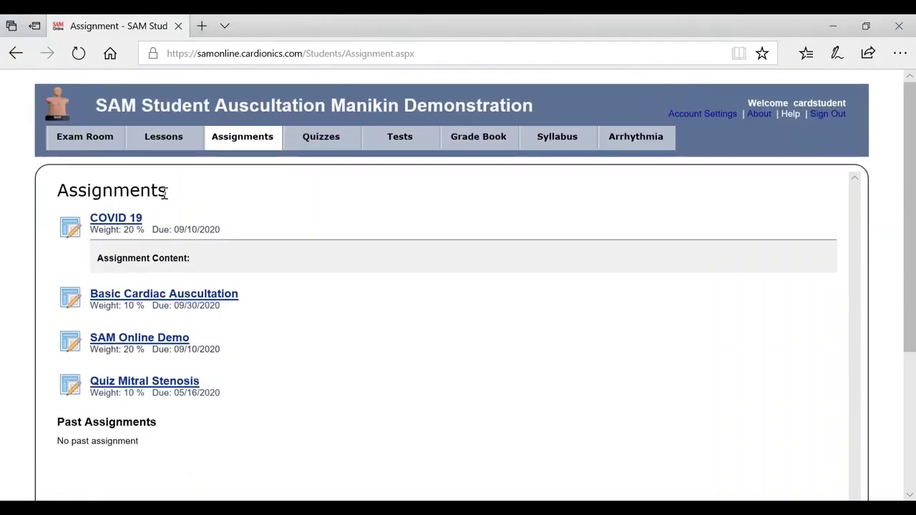
Step: Open the Pneumonia, Lobar quiz, choose "Wheezes in expiration" as the answer and submit it
left_click(325, 146)
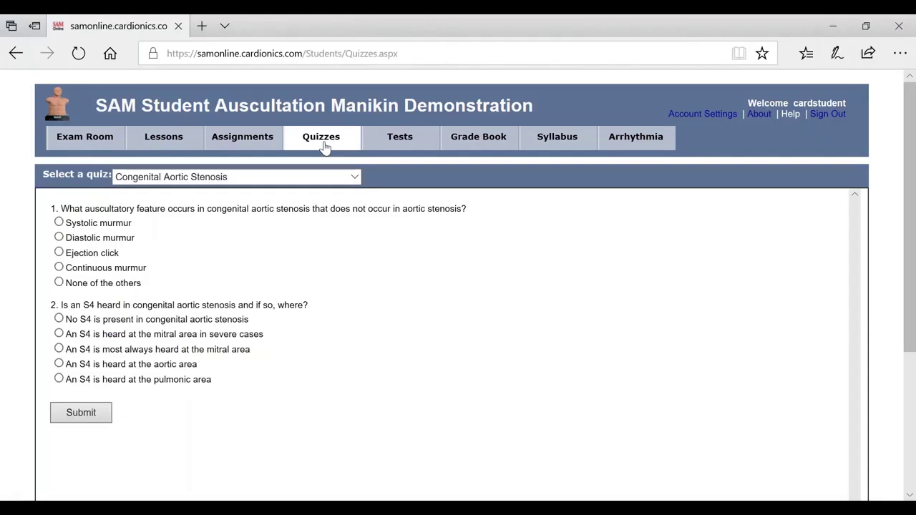
left_click(354, 178)
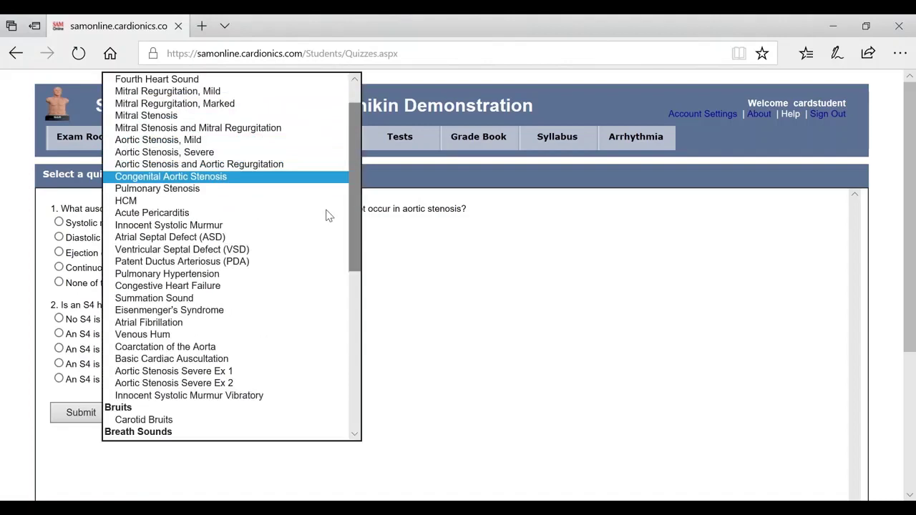
scroll(236, 283, "up", 1)
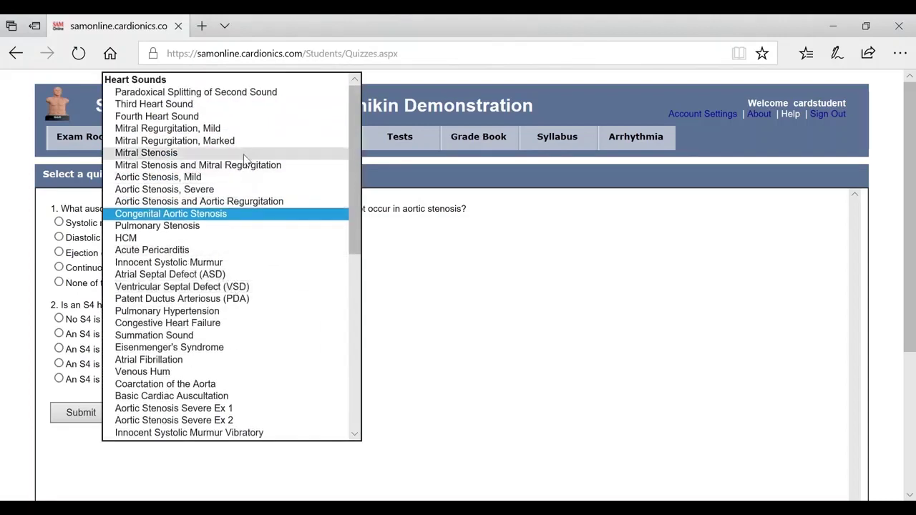
scroll(239, 208, "down", 9)
scroll(241, 201, "down", 1)
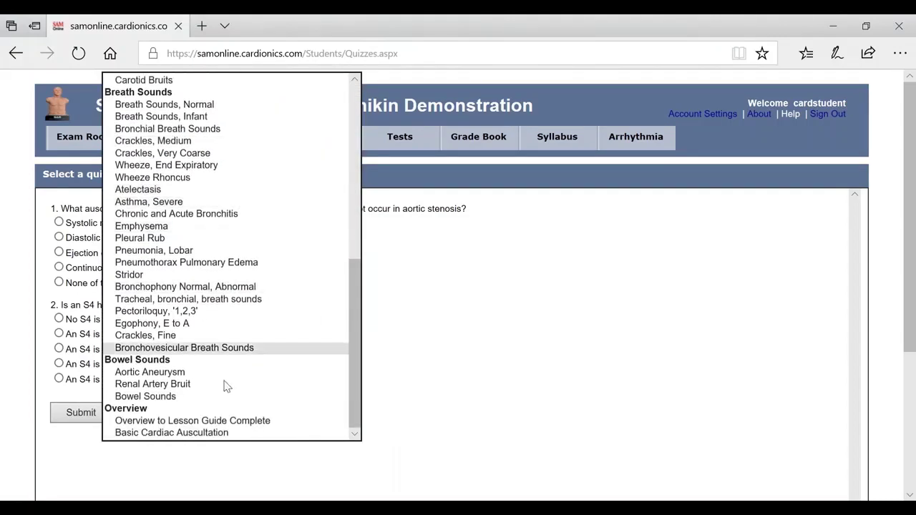
left_click(190, 250)
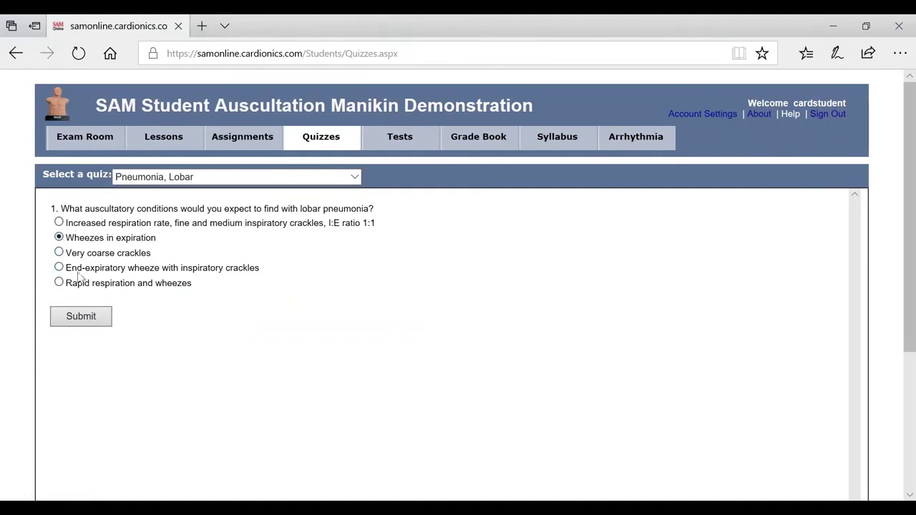
left_click(104, 315)
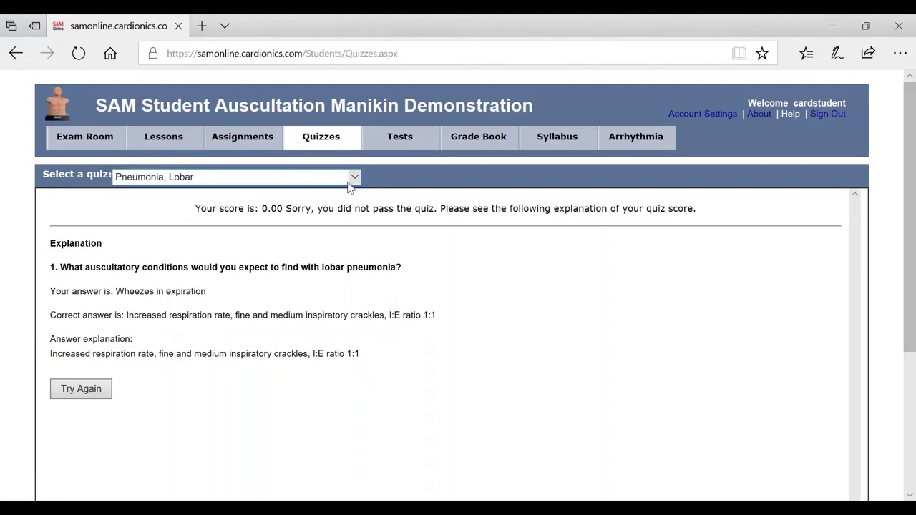
Step: Switch to the Third Heart Sound quiz and look over its questions
left_click(251, 177)
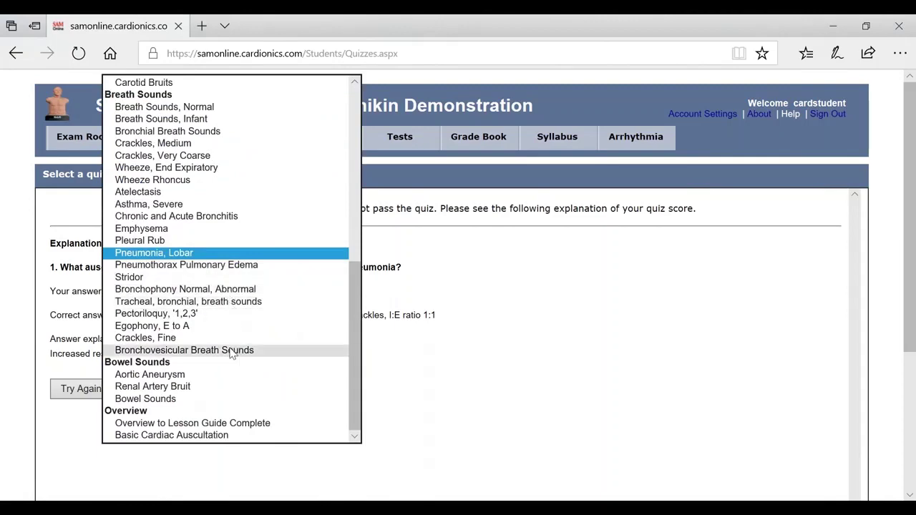
scroll(233, 336, "up", 10)
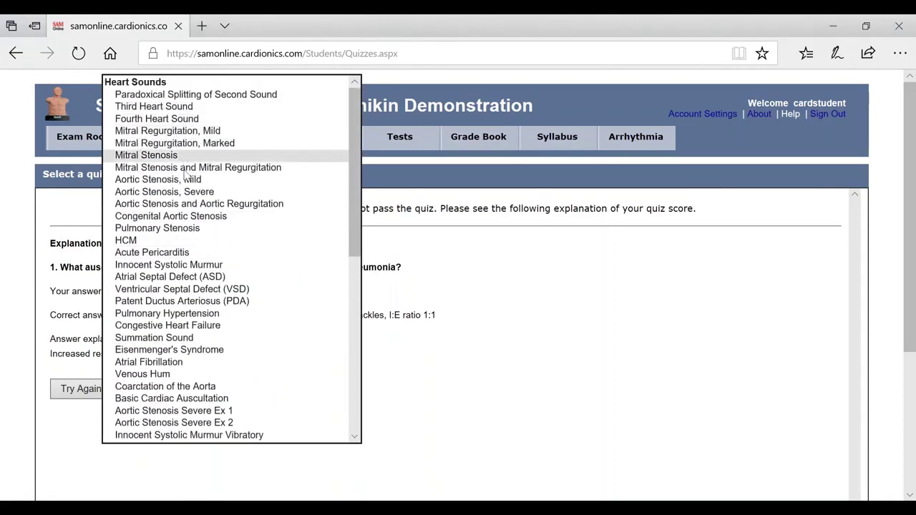
left_click(185, 107)
scroll(250, 317, "down", 2)
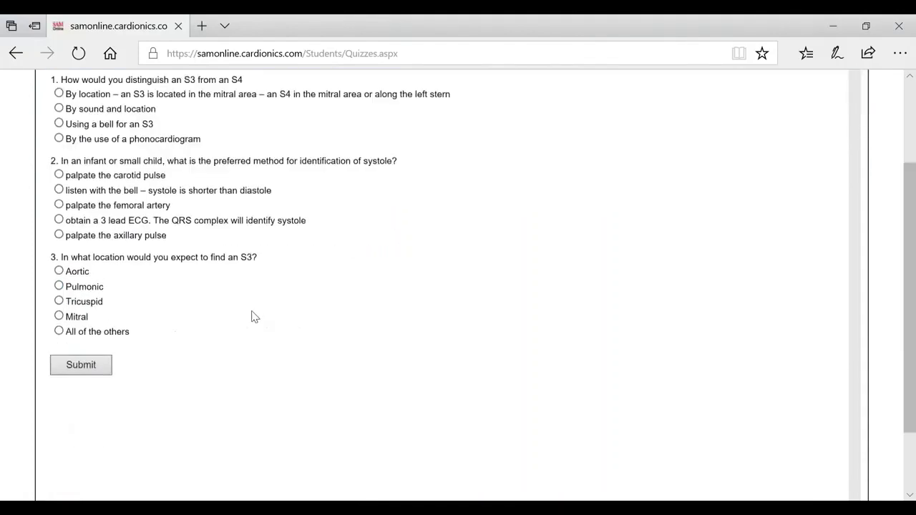
scroll(256, 317, "up", 2)
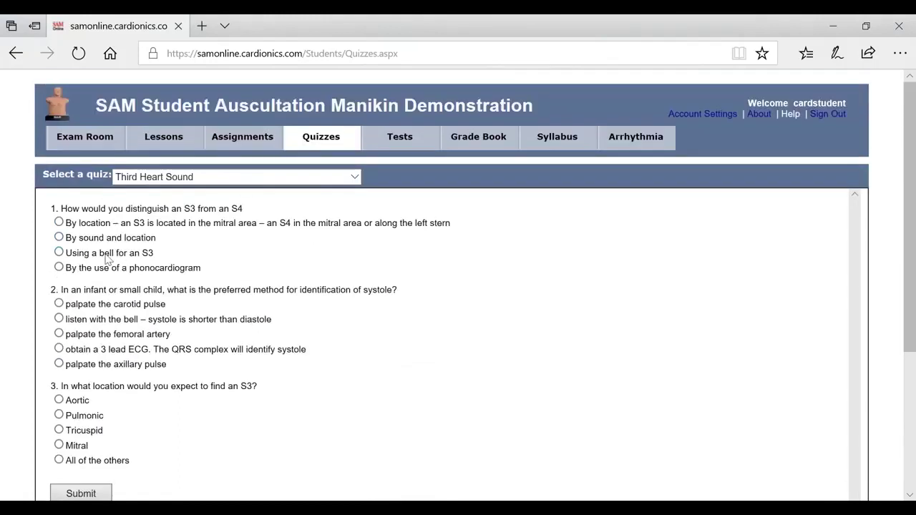
Step: Answer the quiz with "Using a bell for an S3", "palpate the femoral artery" and "Tricuspid", and submit it
left_click(58, 252)
left_click(59, 334)
scroll(60, 377, "down", 1)
scroll(61, 377, "down", 2)
left_click(60, 304)
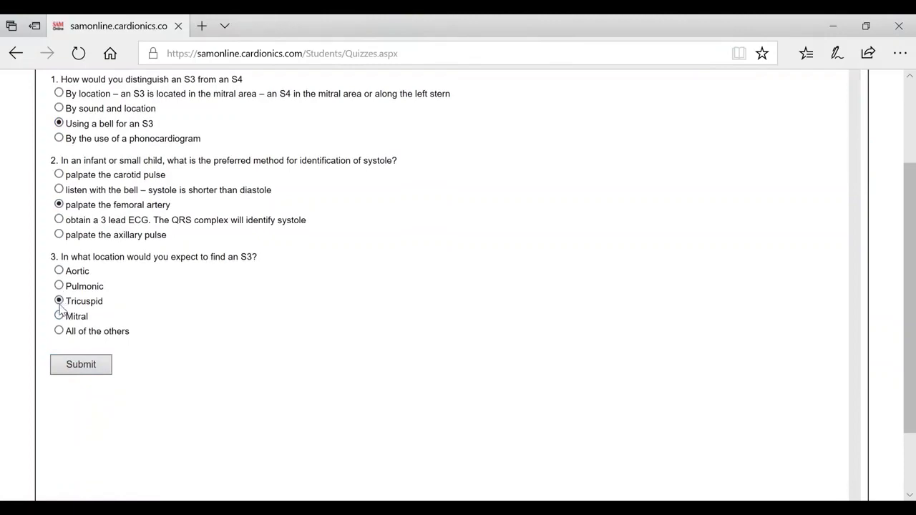
left_click(84, 370)
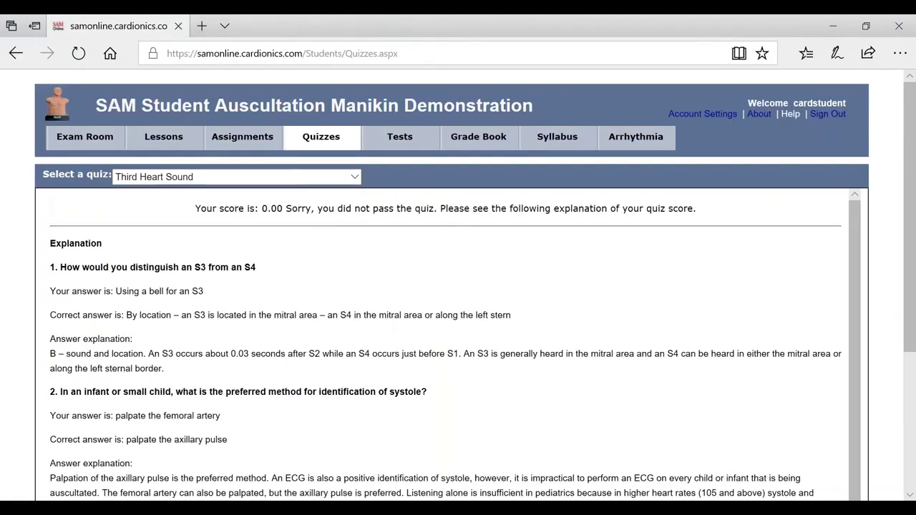
Step: Review the score, correct answers and explanations for the submitted Third Heart Sound quiz
scroll(214, 288, "down", 1)
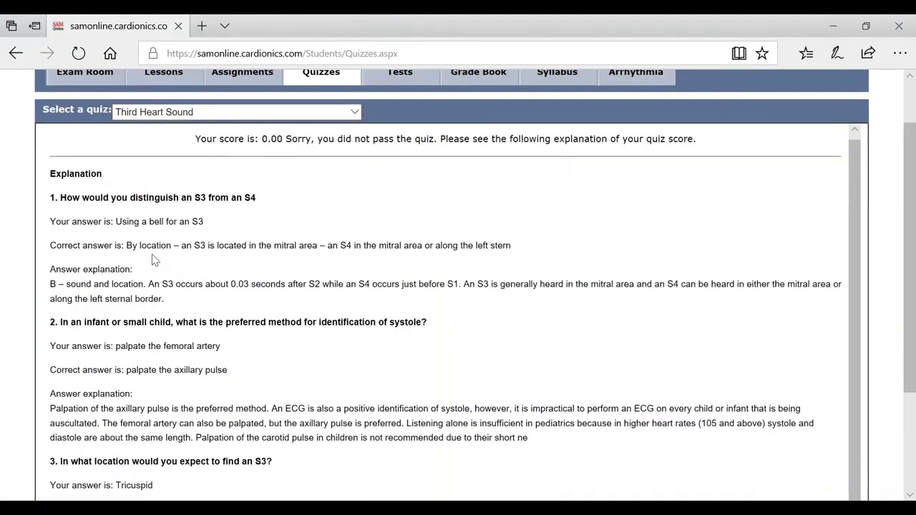
scroll(139, 241, "down", 2)
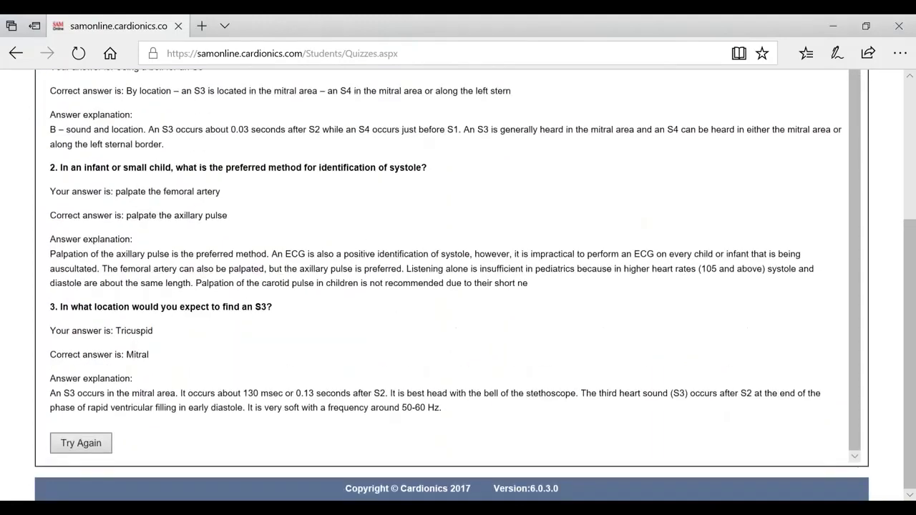
scroll(119, 179, "up", 2)
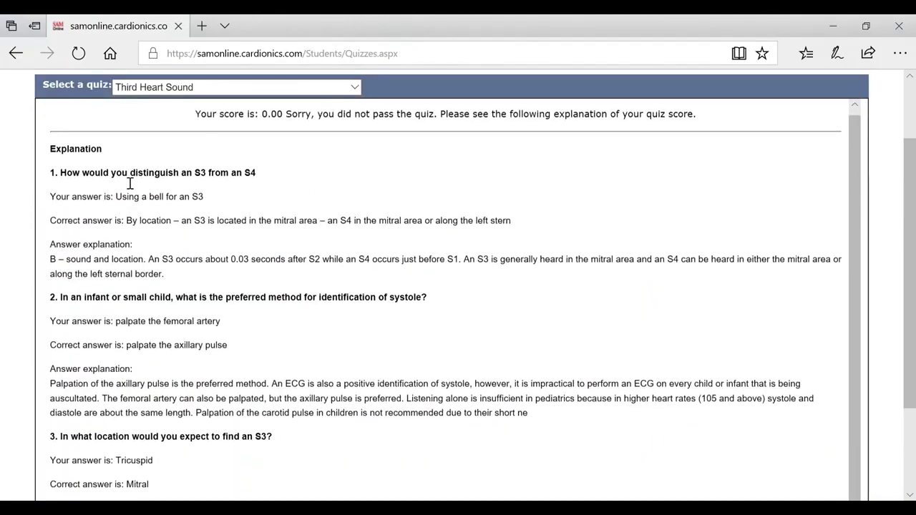
scroll(125, 288, "down", 1)
scroll(154, 279, "down", 2)
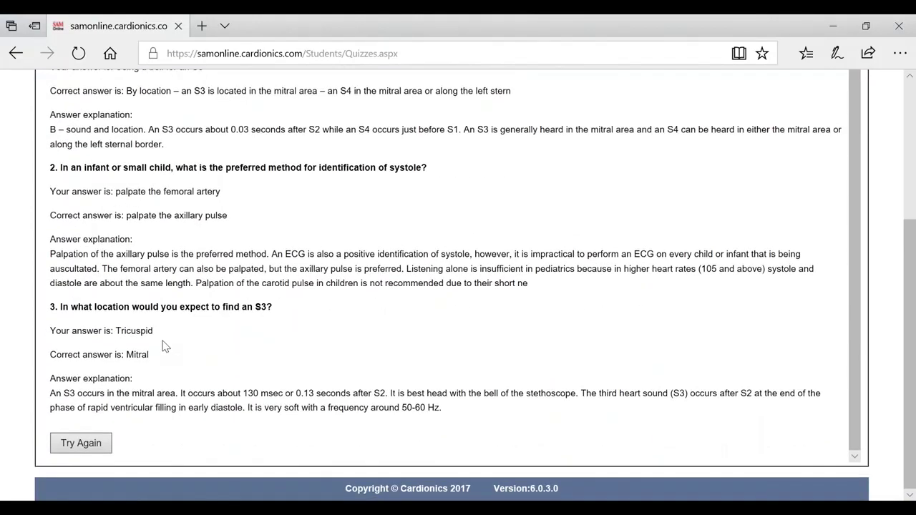
scroll(167, 350, "up", 3)
scroll(100, 265, "up", 1)
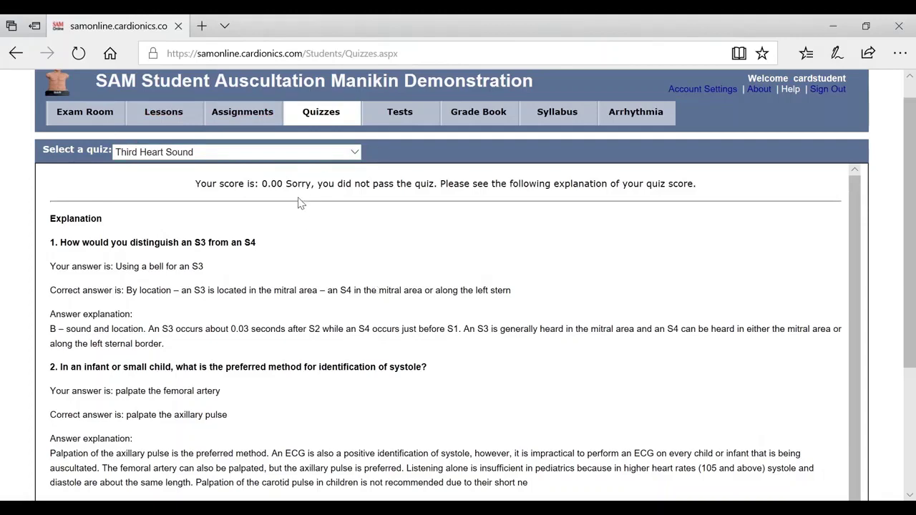
Step: Open the Tests, read the test instruction and start Test 2018 Demo
left_click(399, 115)
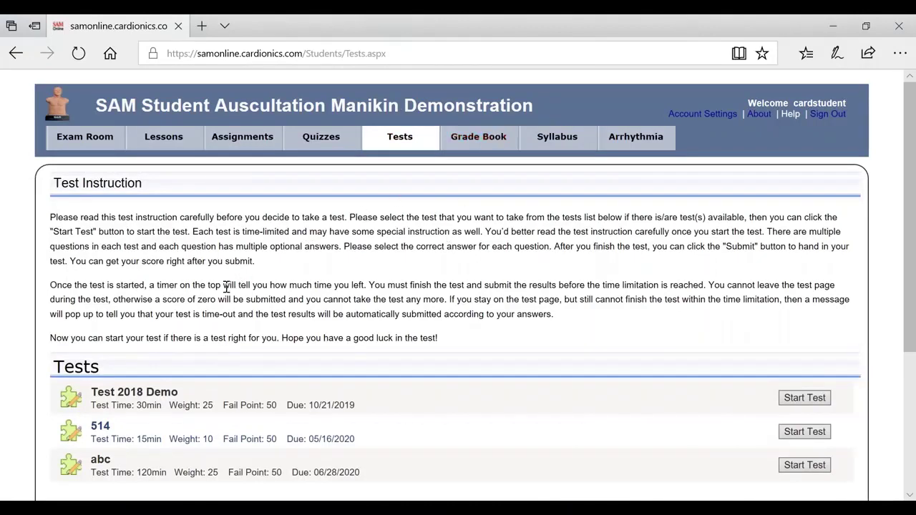
scroll(228, 296, "down", 1)
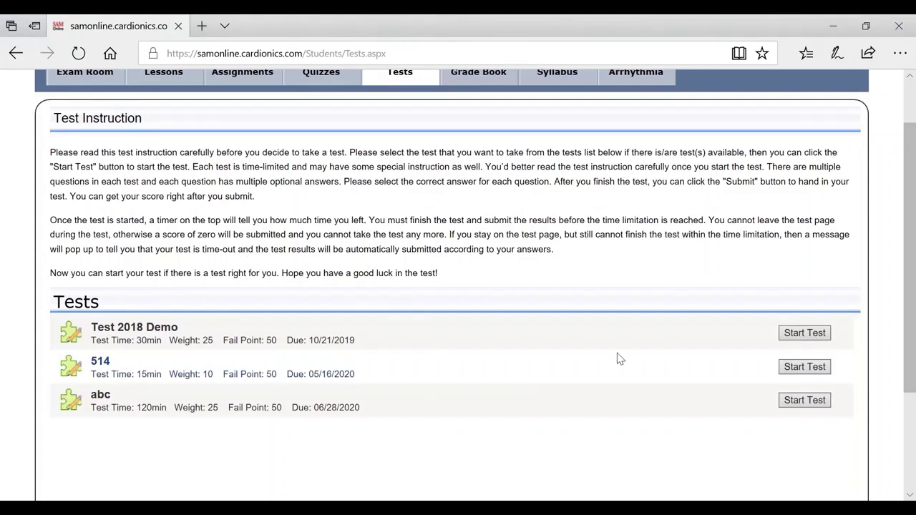
left_click(811, 337)
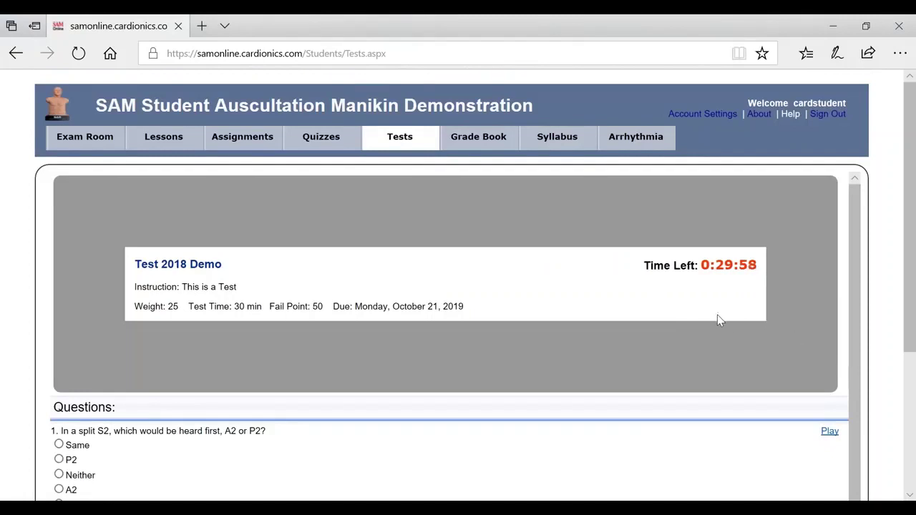
Step: Answer questions 1 to 3 with "Neither", "Ascites" and "A2 and P2", then submit the test and acknowledge the submission
scroll(716, 315, "down", 2)
scroll(713, 311, "up", 2)
scroll(642, 313, "down", 3)
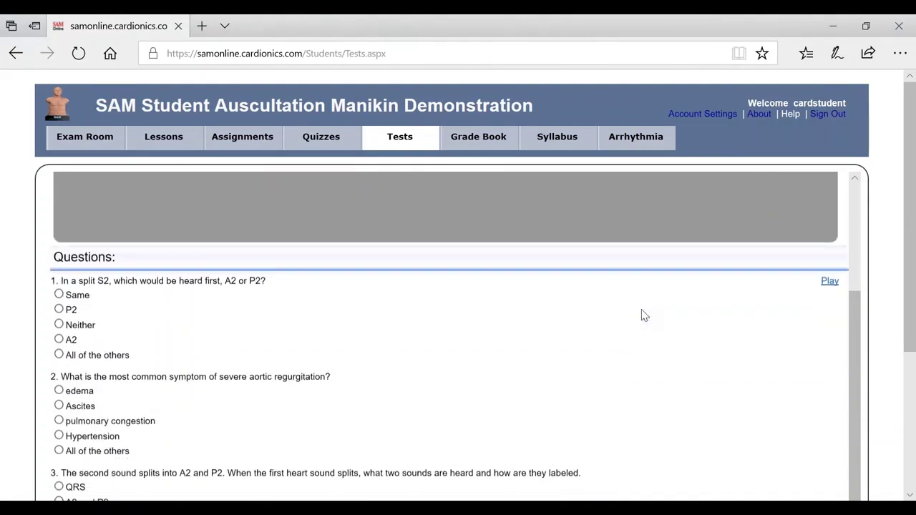
scroll(642, 310, "down", 4)
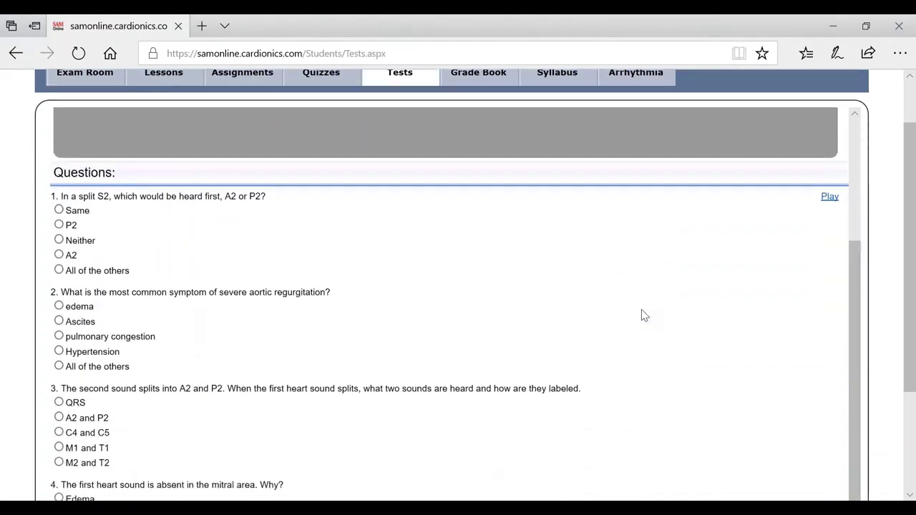
scroll(630, 322, "down", 1)
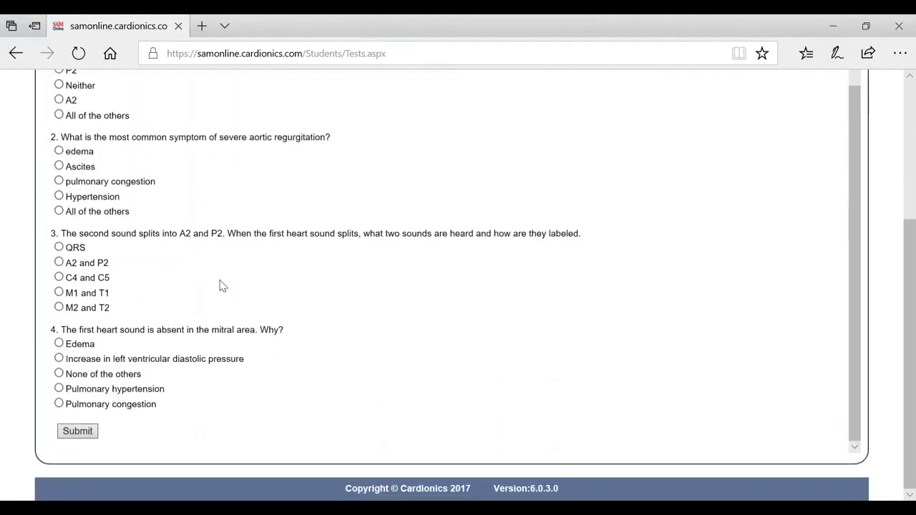
scroll(219, 284, "up", 3)
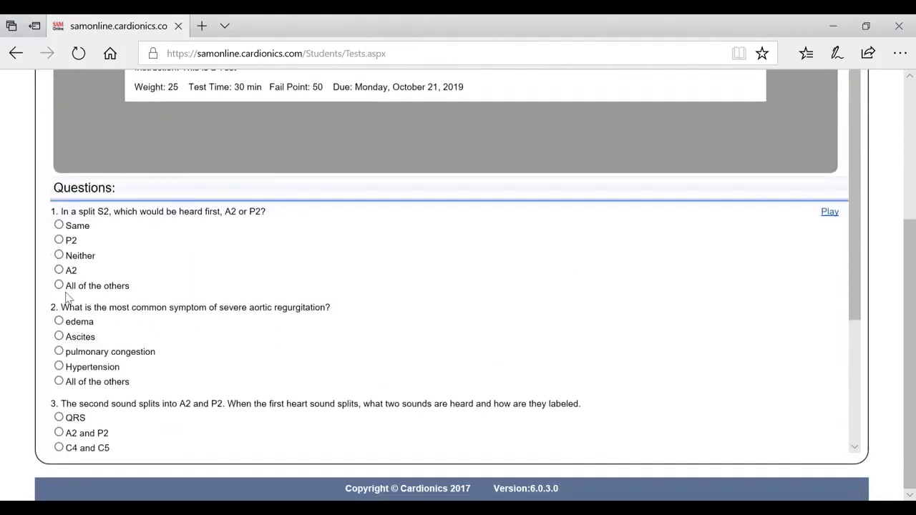
left_click(59, 254)
left_click(59, 336)
scroll(65, 376, "down", 3)
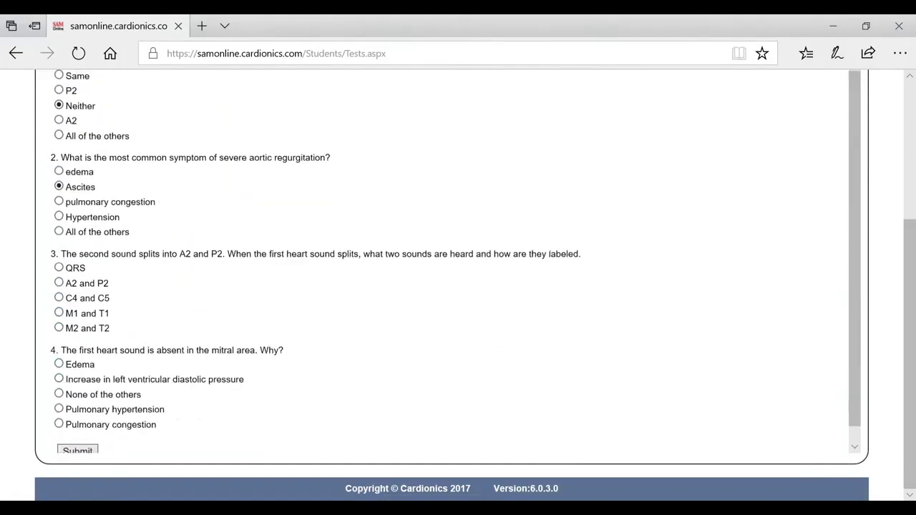
left_click(58, 283)
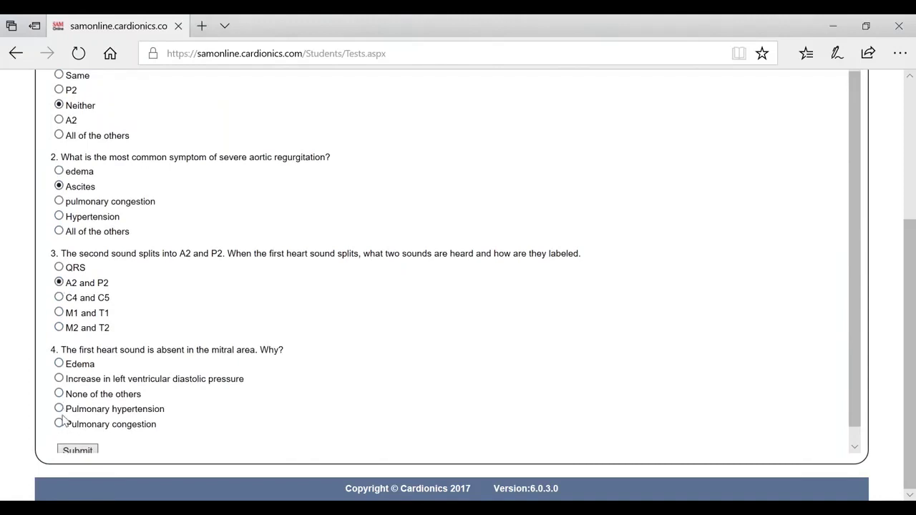
left_click(79, 450)
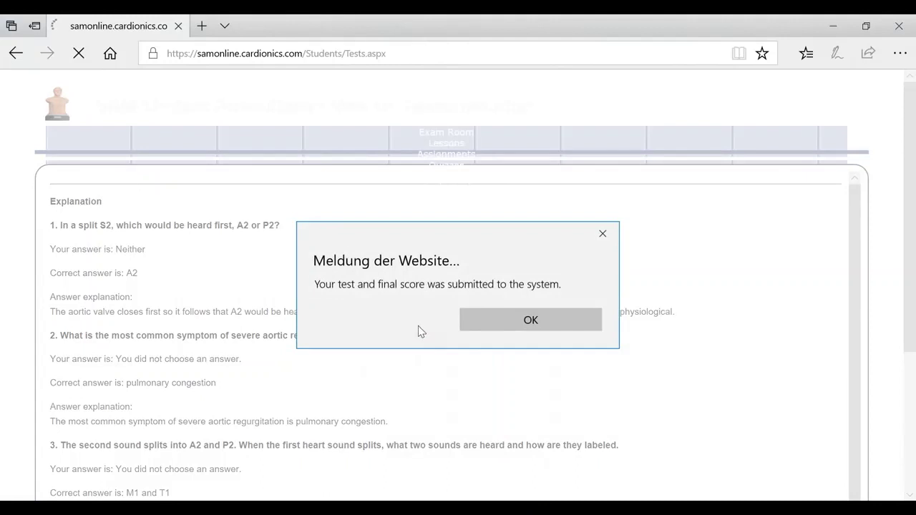
left_click(499, 329)
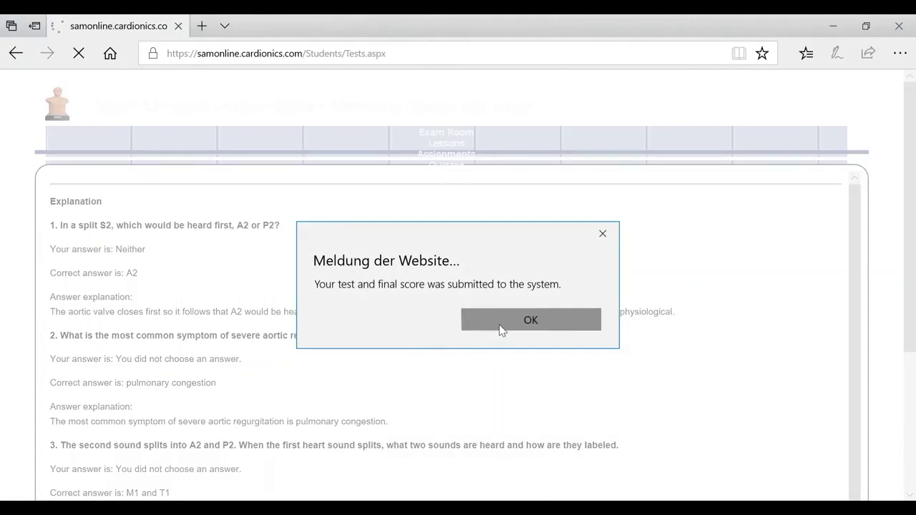
Step: Review the given answers, correct answers and explanations for all questions of the submitted test
scroll(497, 326, "down", 5)
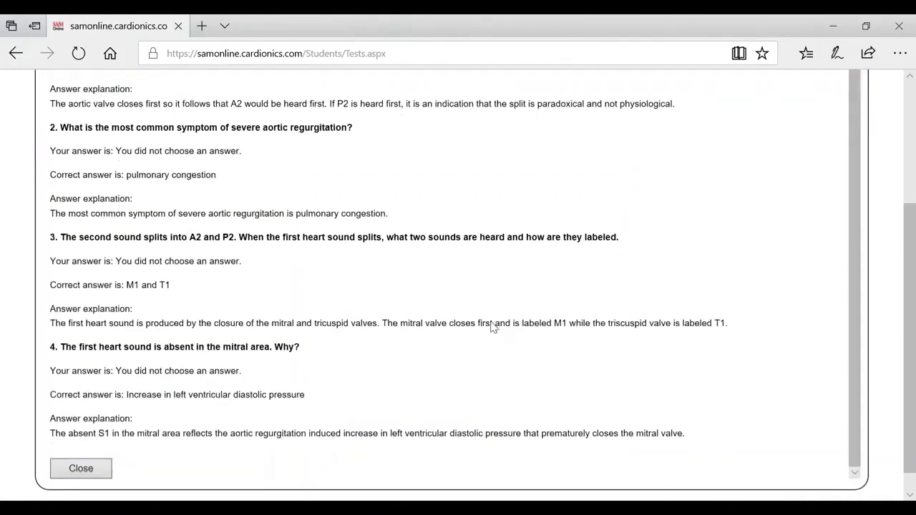
scroll(337, 305, "up", 5)
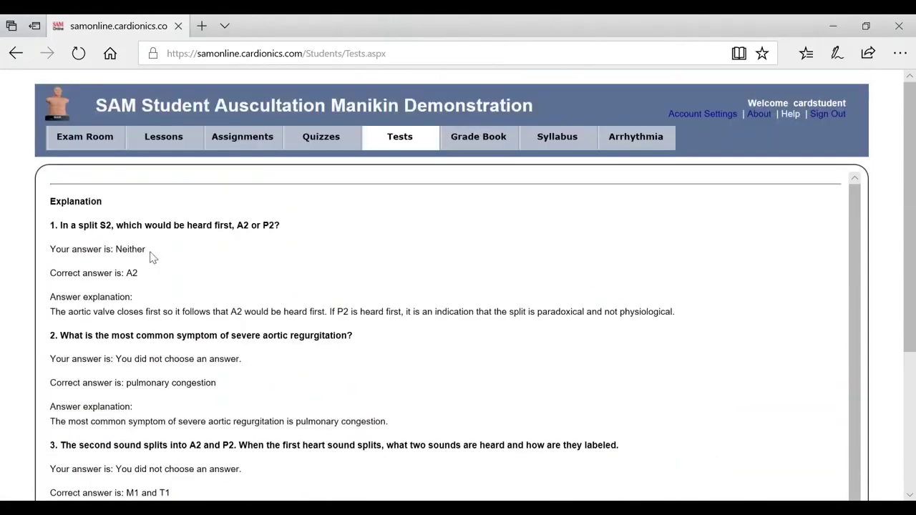
scroll(160, 266, "down", 5)
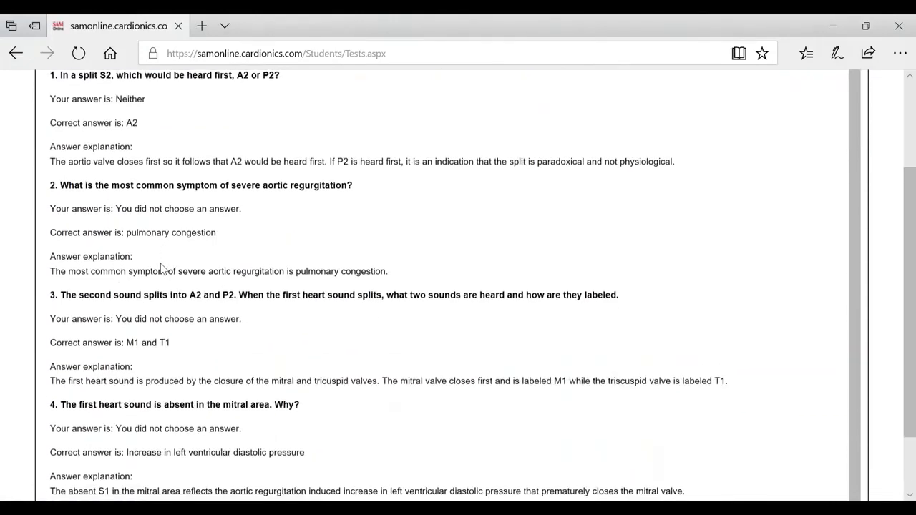
scroll(162, 266, "up", 5)
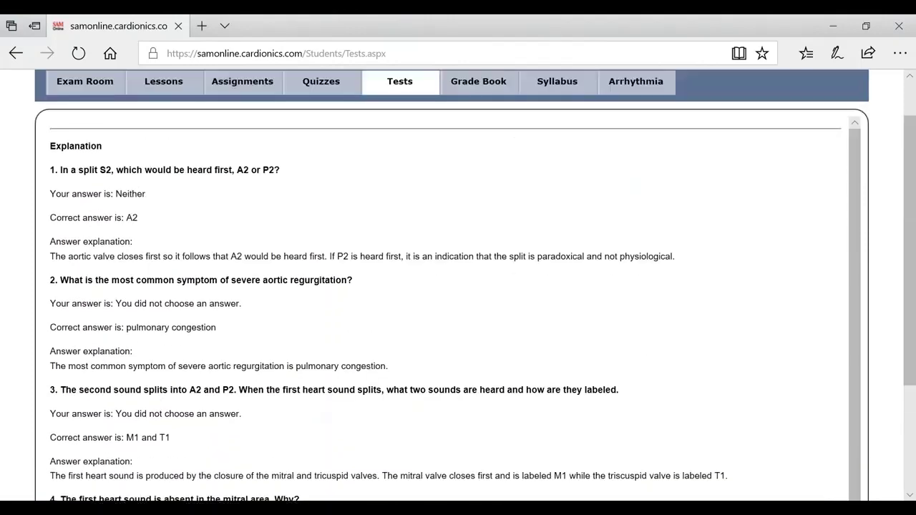
Step: Open the student's Grade Book and examine the assignment, test and quiz scores, their weights and the total
left_click(478, 143)
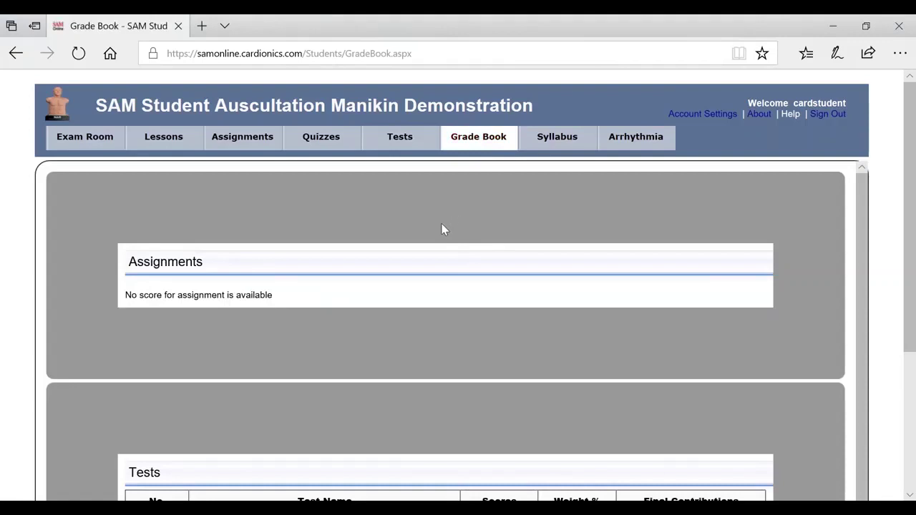
scroll(423, 239, "down", 2)
scroll(419, 244, "up", 2)
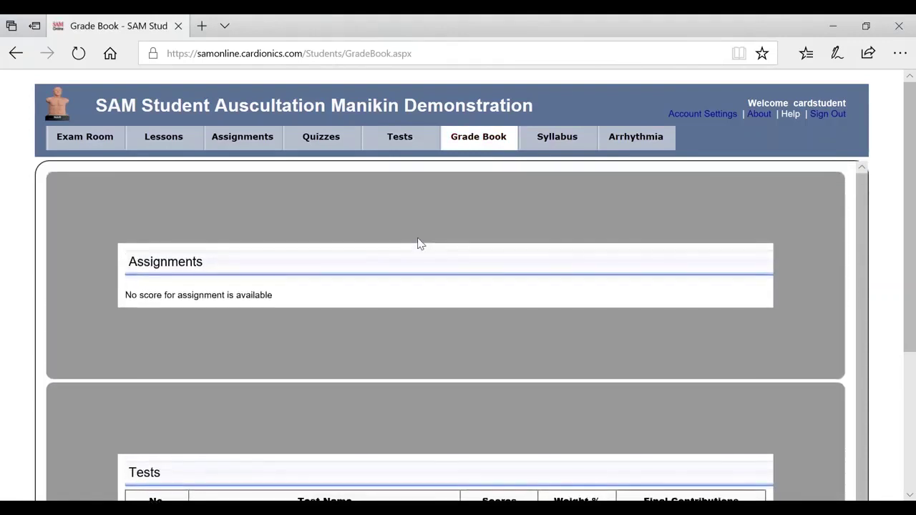
scroll(419, 245, "down", 3)
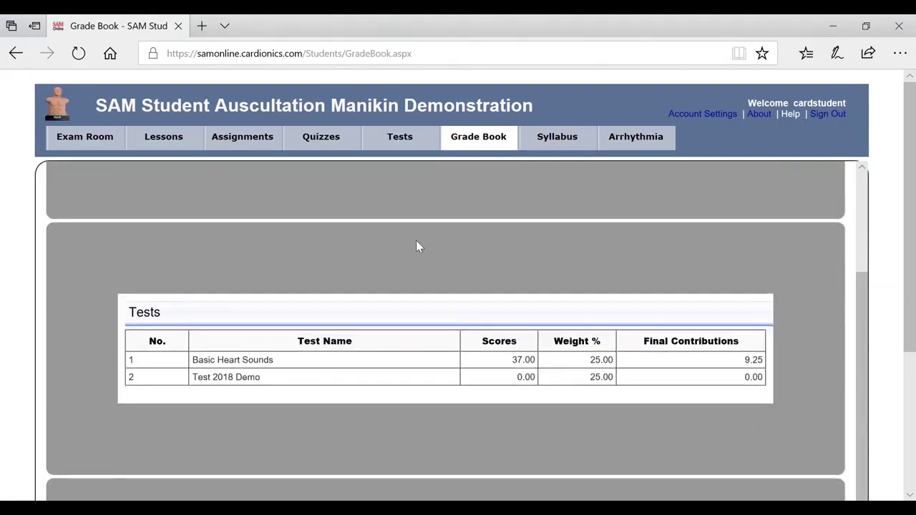
scroll(378, 282, "up", 2)
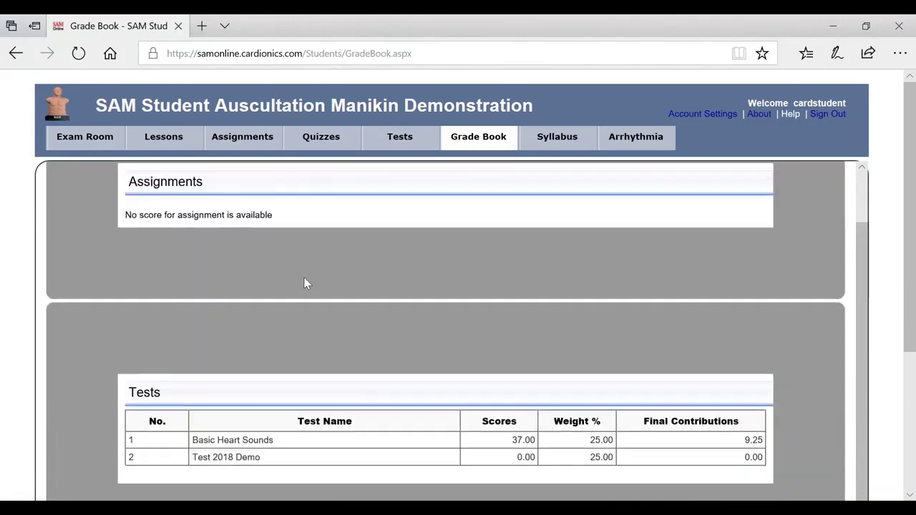
scroll(378, 287, "down", 1)
scroll(368, 296, "up", 2)
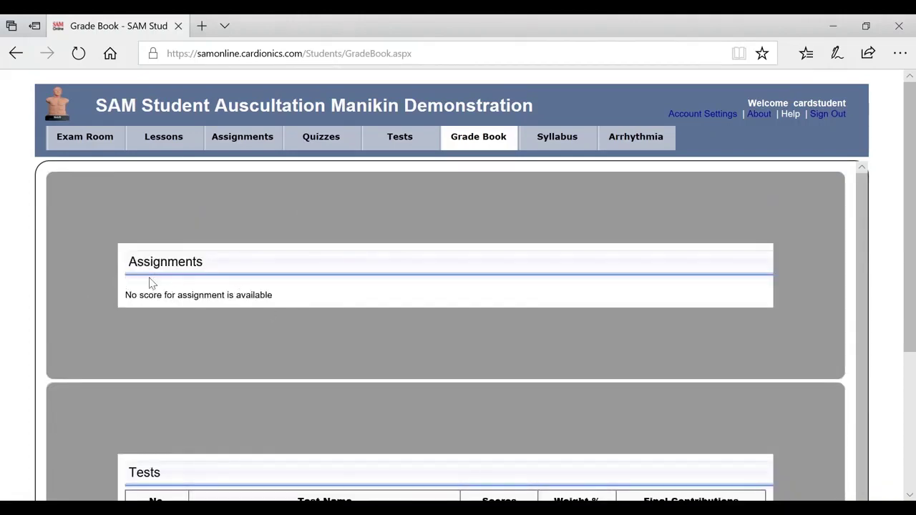
scroll(243, 277, "down", 3)
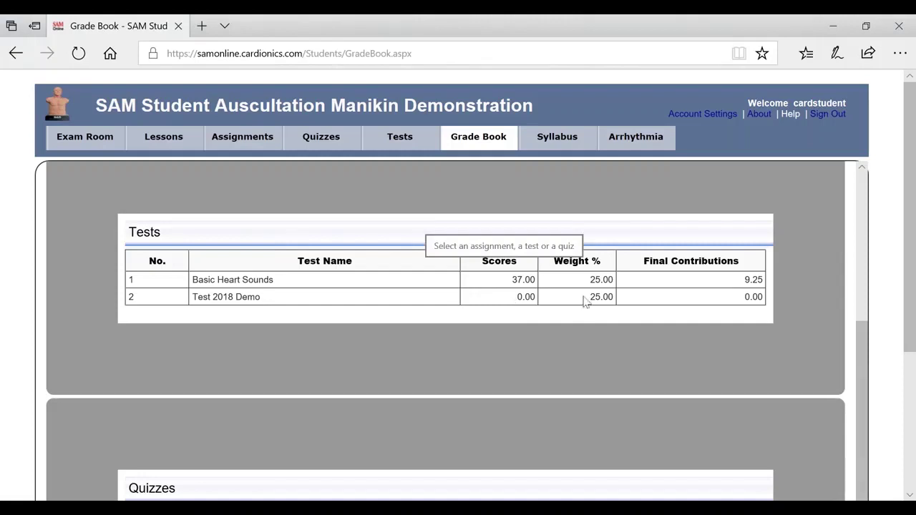
scroll(741, 286, "down", 5)
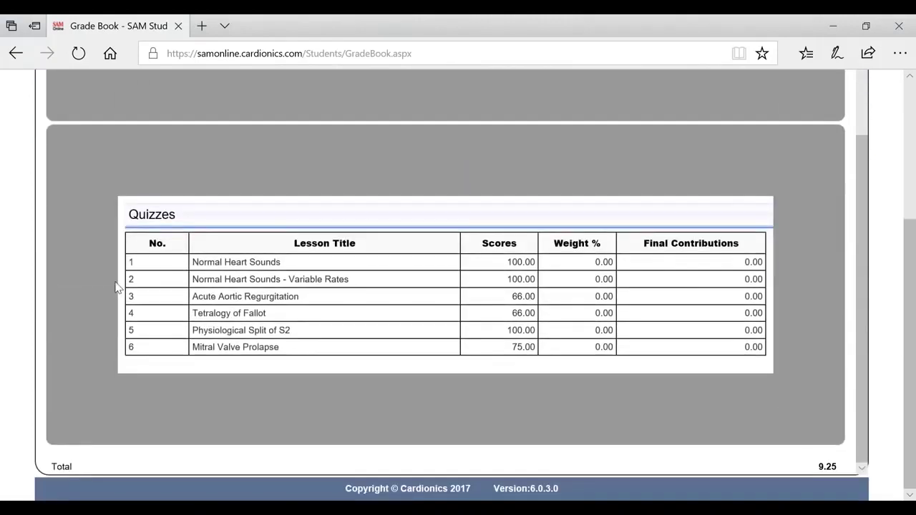
scroll(401, 264, "up", 5)
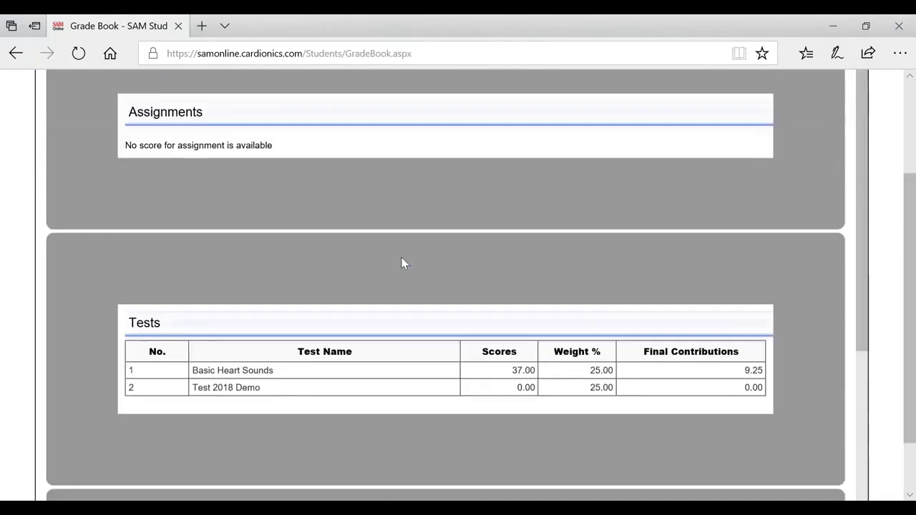
scroll(401, 263, "up", 2)
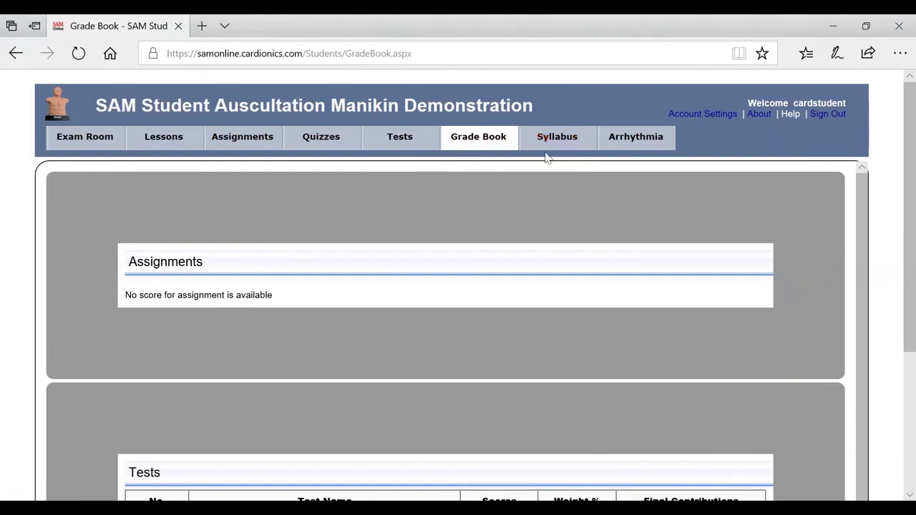
Step: Open the student's Syllabus section and look over its content
left_click(566, 143)
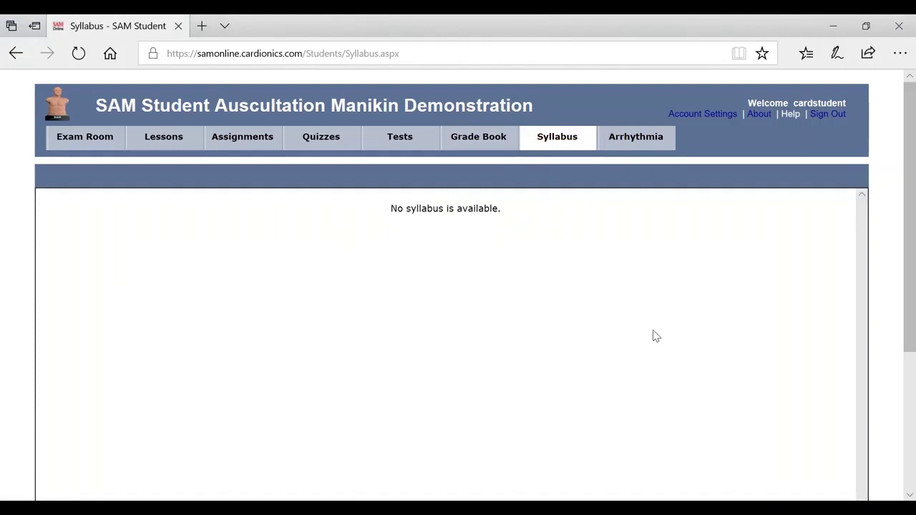
scroll(458, 293, "down", 4)
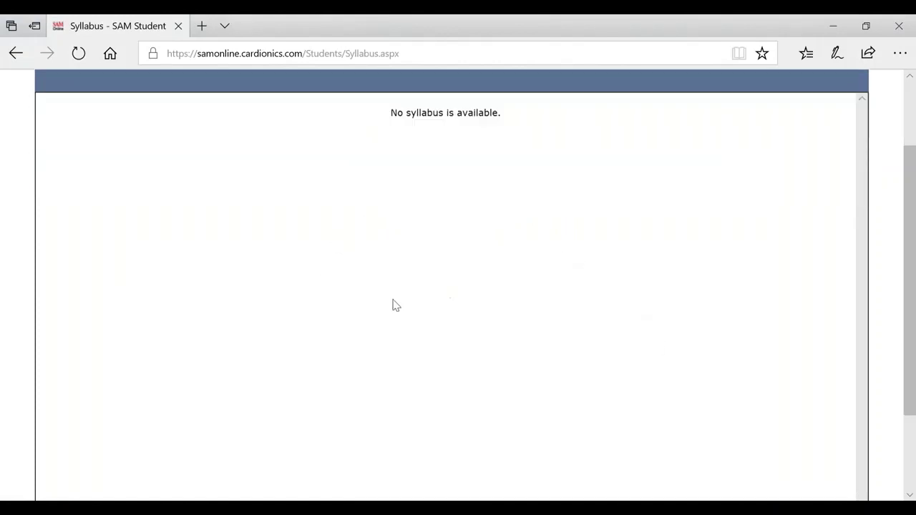
scroll(367, 309, "up", 3)
scroll(363, 308, "up", 1)
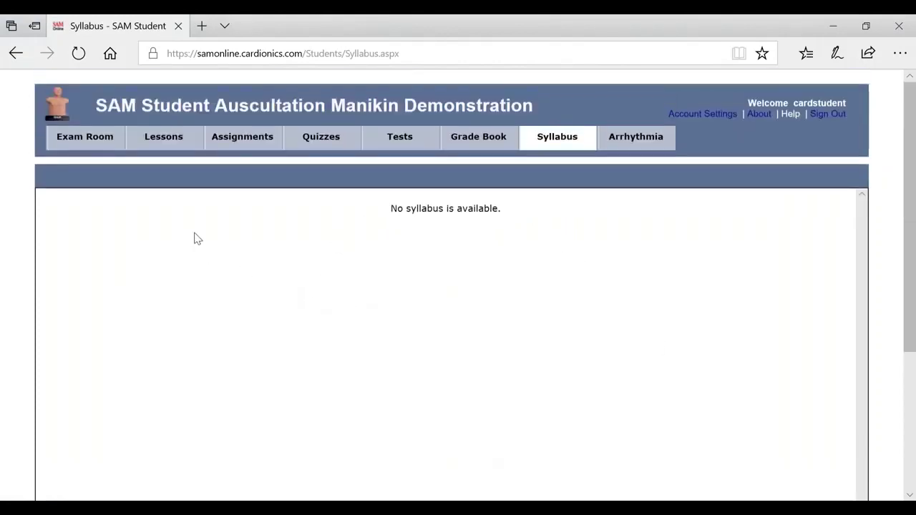
Step: Open the student's Arrhythmia module and look over the Learning Arrhythmia Recognition welcome page
left_click(640, 145)
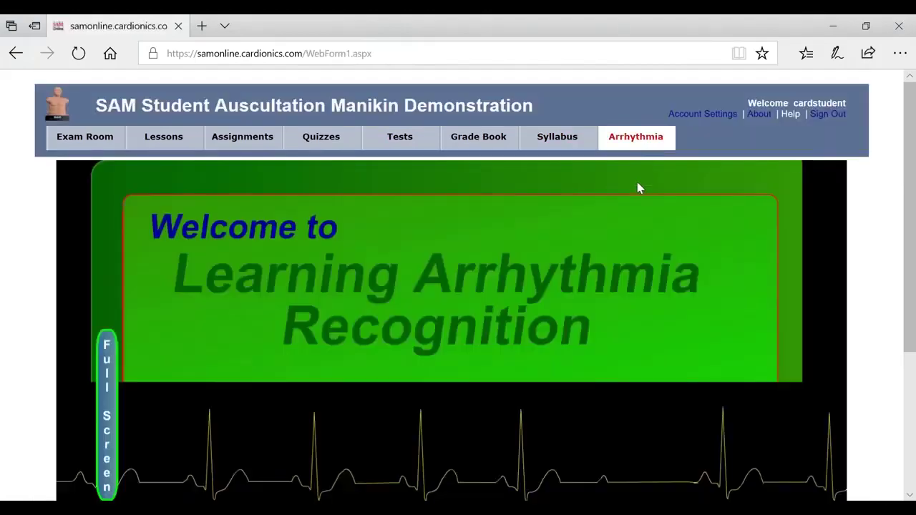
scroll(609, 196, "down", 3)
scroll(599, 196, "down", 2)
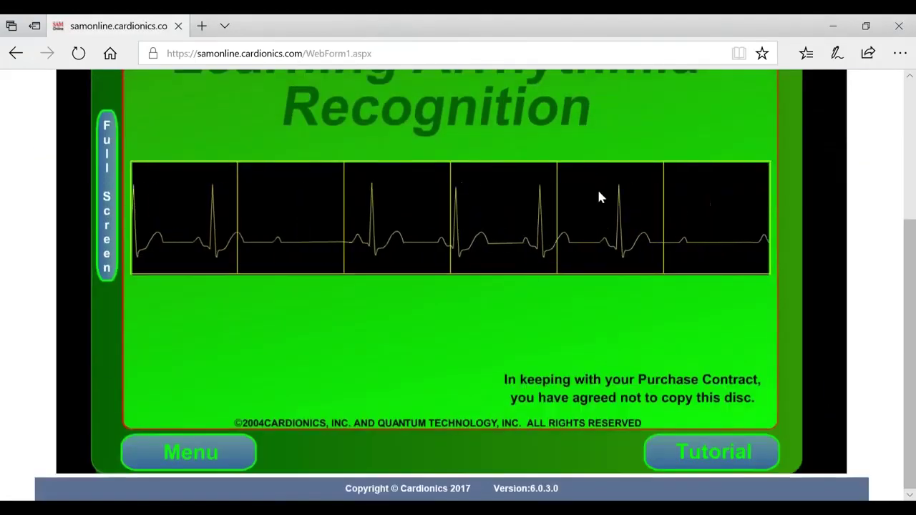
scroll(587, 190, "up", 2)
scroll(401, 294, "down", 1)
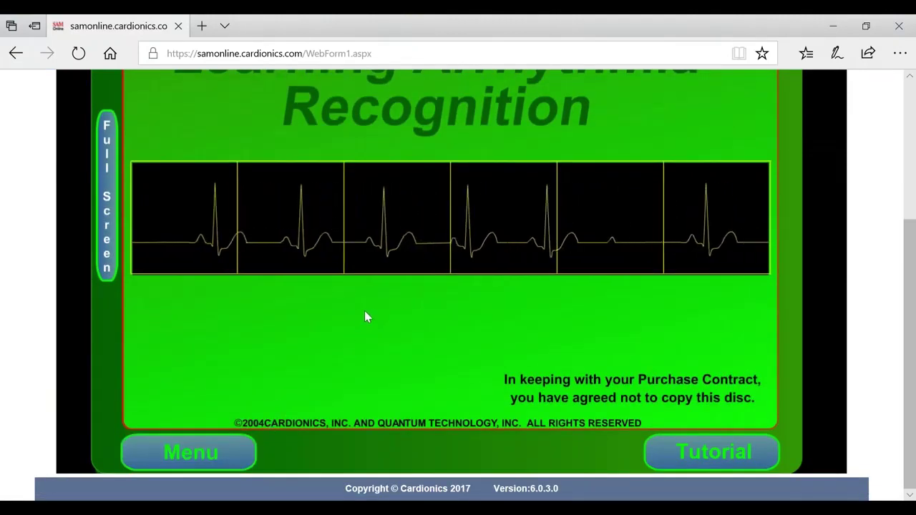
scroll(364, 311, "up", 3)
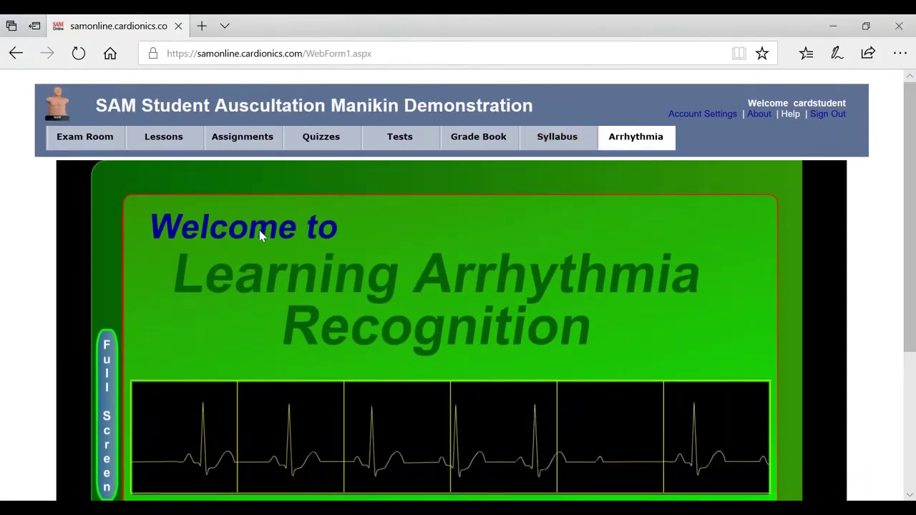
scroll(310, 298, "down", 2)
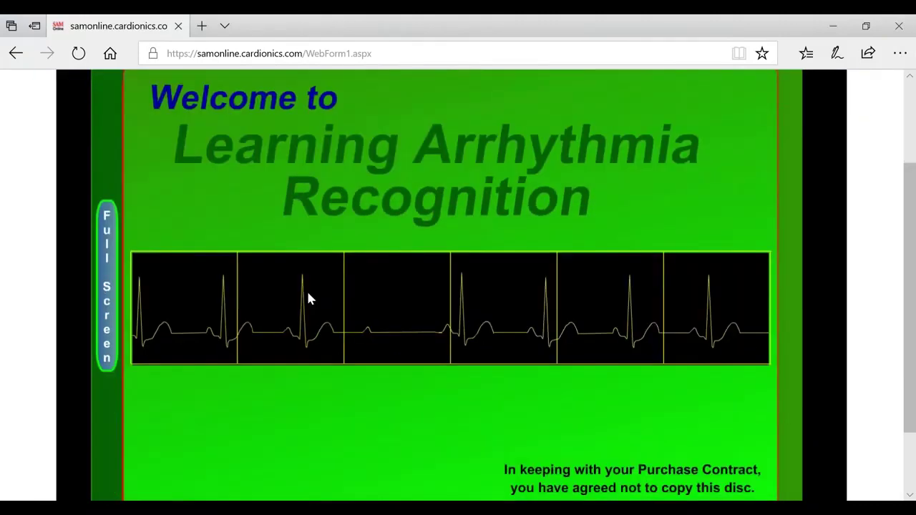
scroll(308, 298, "up", 2)
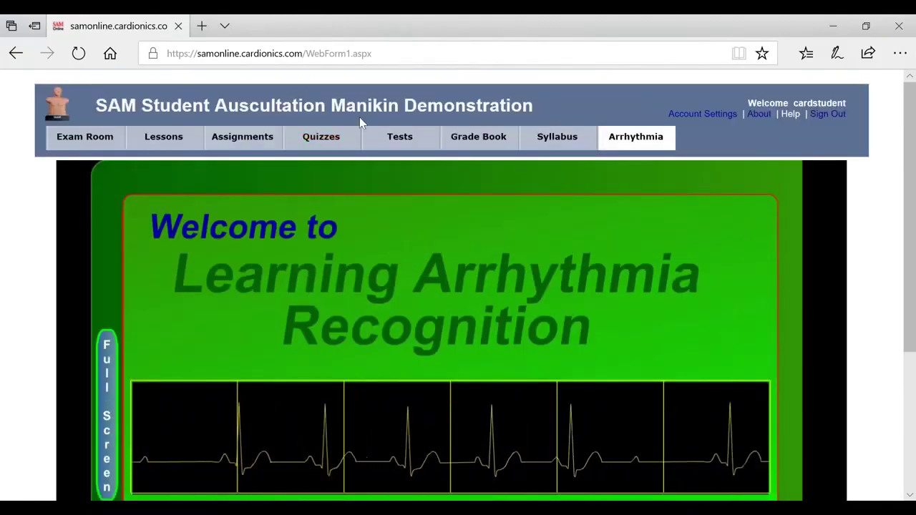
Step: Sign out of the student account and log in with the saved teacher user name and password
left_click(823, 115)
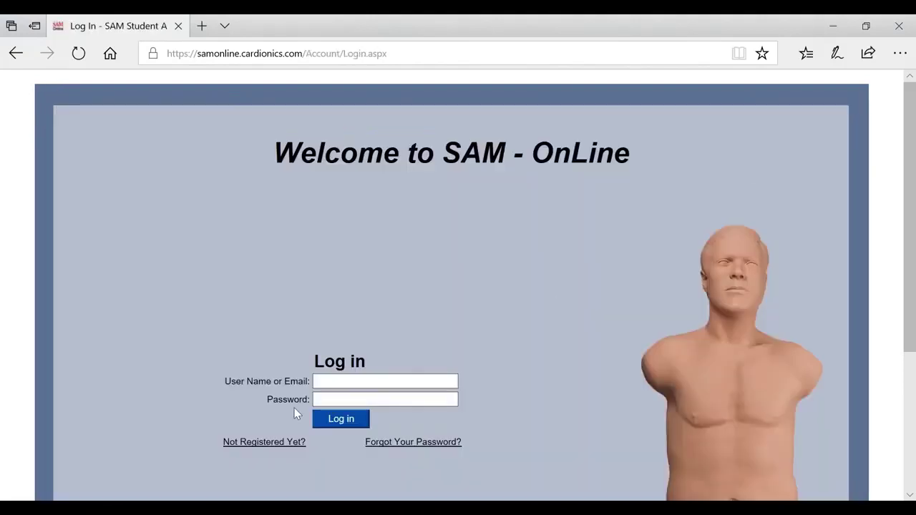
left_click(334, 383)
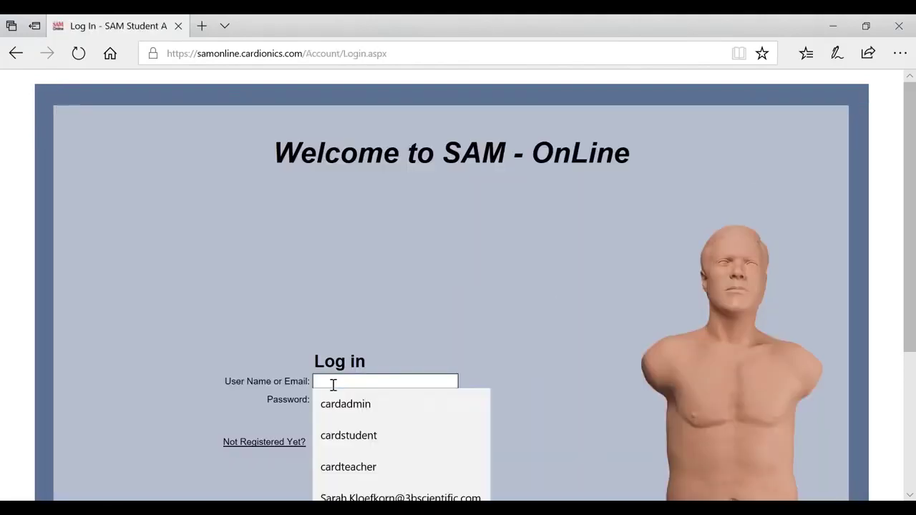
left_click(355, 465)
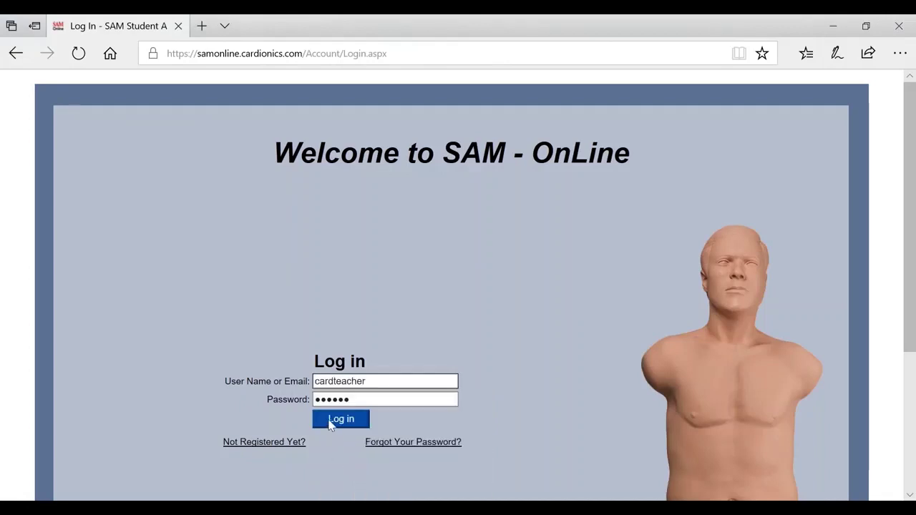
left_click(333, 422)
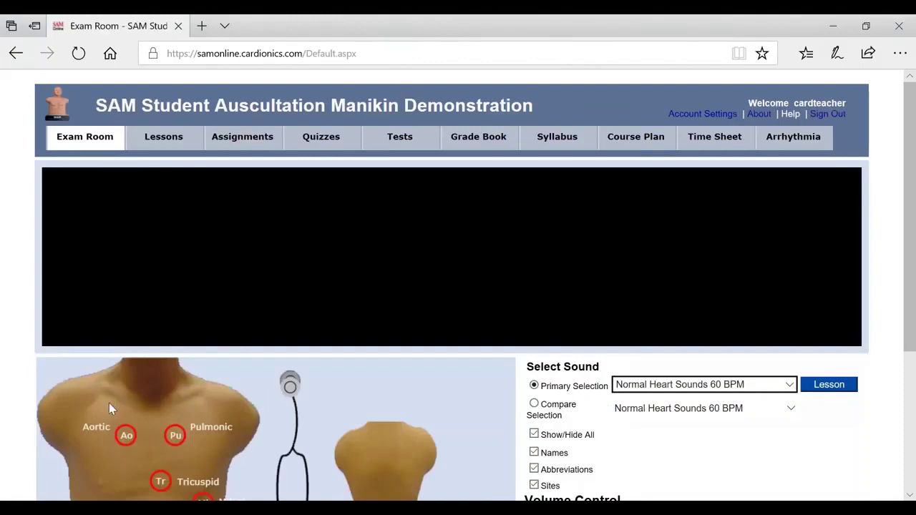
Step: Look over the teacher account's Exam Room, including the manikin, sound selection and volume controls
scroll(109, 406, "down", 2)
scroll(144, 306, "up", 2)
scroll(92, 153, "down", 2)
scroll(115, 207, "up", 1)
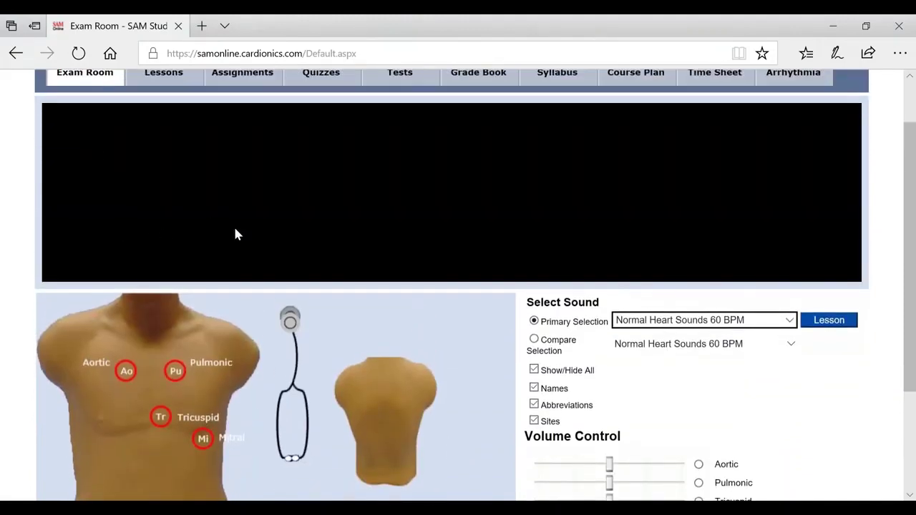
scroll(256, 253, "up", 2)
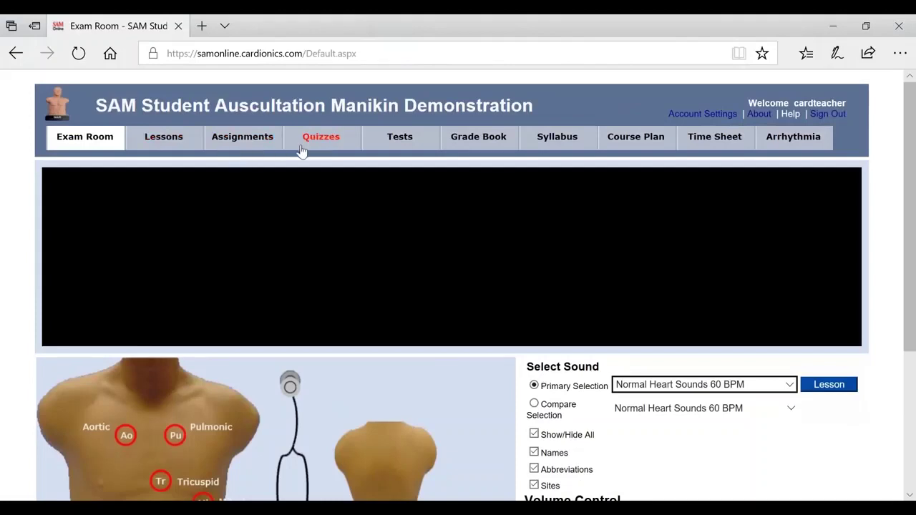
Step: Open the teacher's Grade Book and display the COVID 19 assignment report for the class MB 2020
left_click(493, 144)
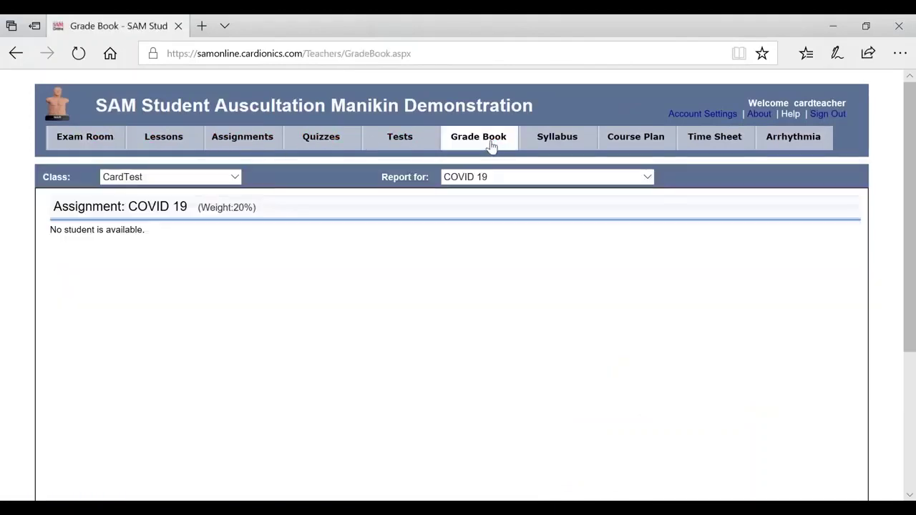
scroll(286, 251, "down", 2)
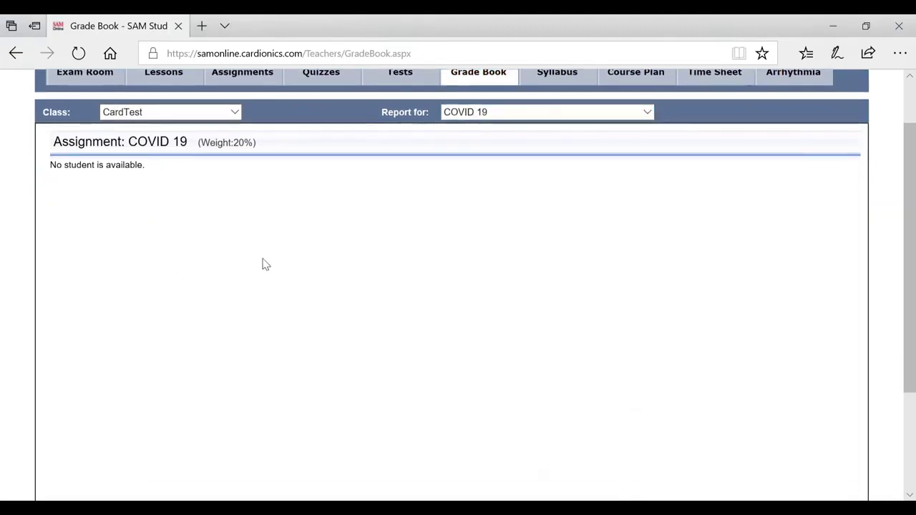
scroll(215, 258, "up", 2)
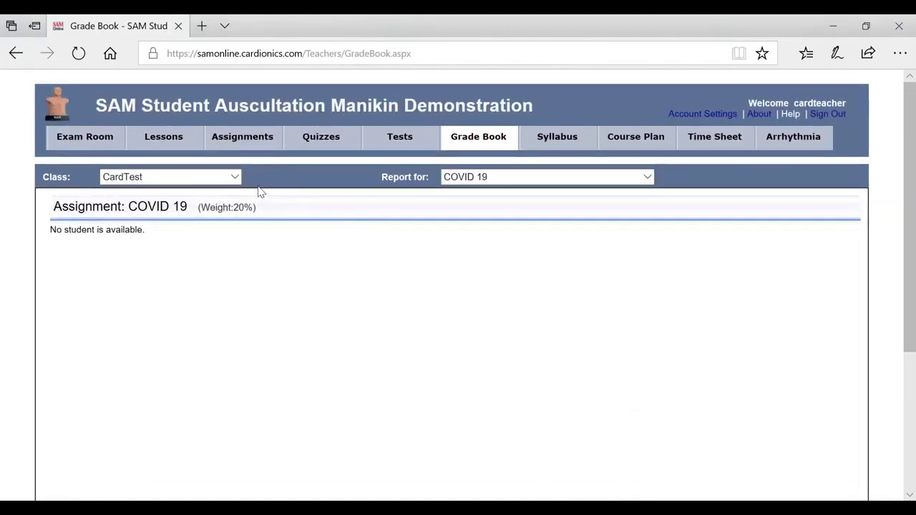
left_click(233, 178)
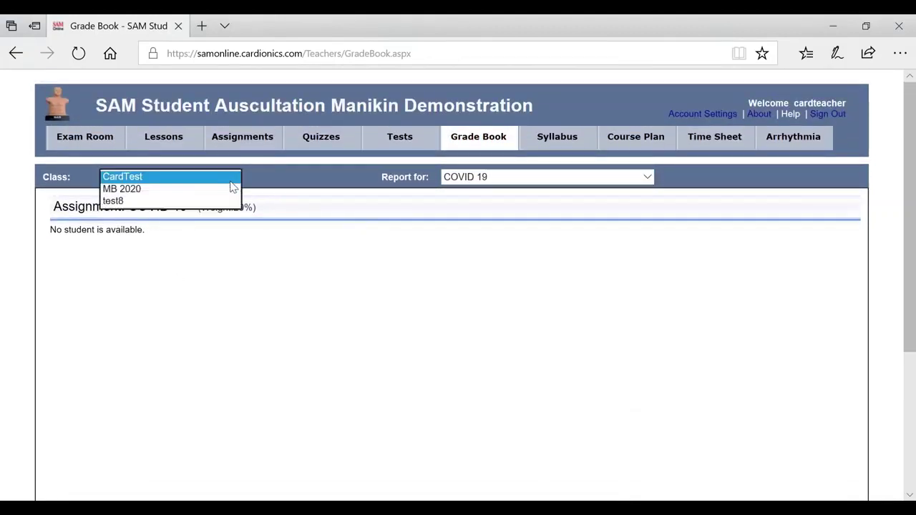
left_click(158, 190)
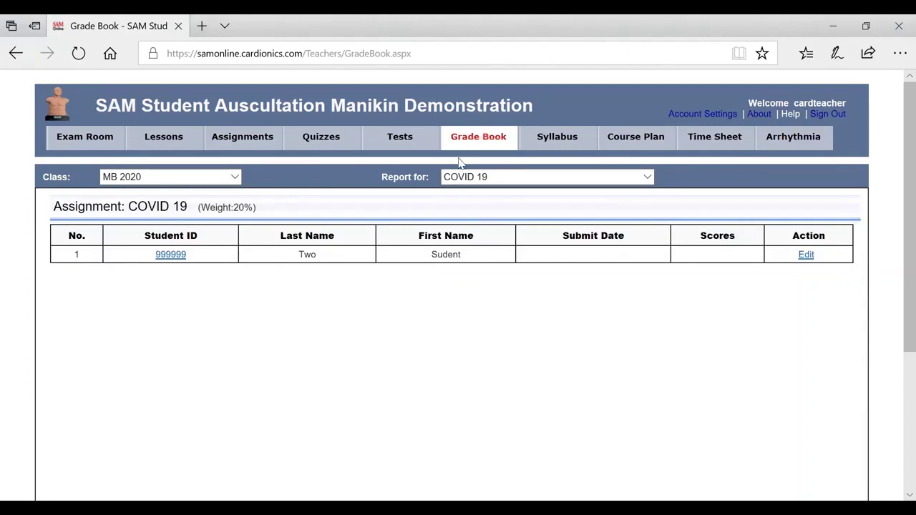
Step: Open the teacher's Course Plan and dismiss the website message
left_click(626, 144)
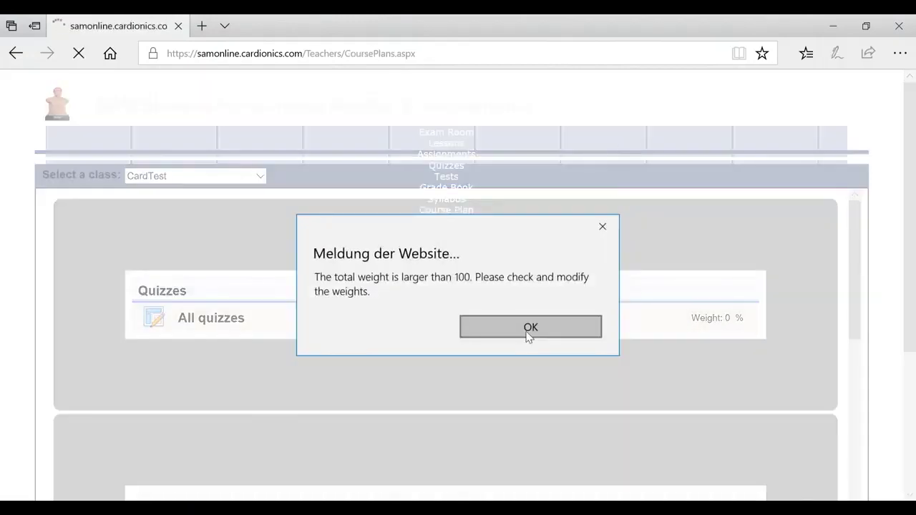
left_click(530, 329)
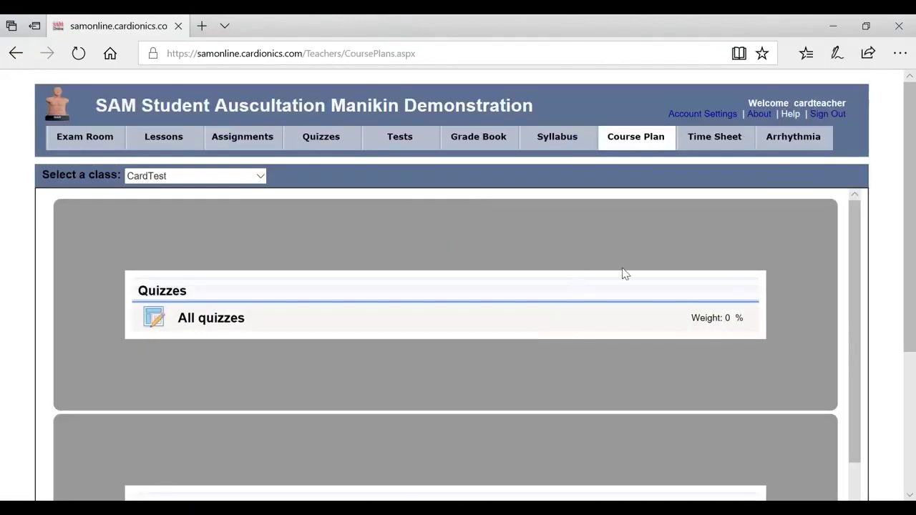
Step: Reload the Course Plan, dismiss the website message and try to switch to the class test8
scroll(647, 368, "down", 5)
scroll(635, 348, "up", 8)
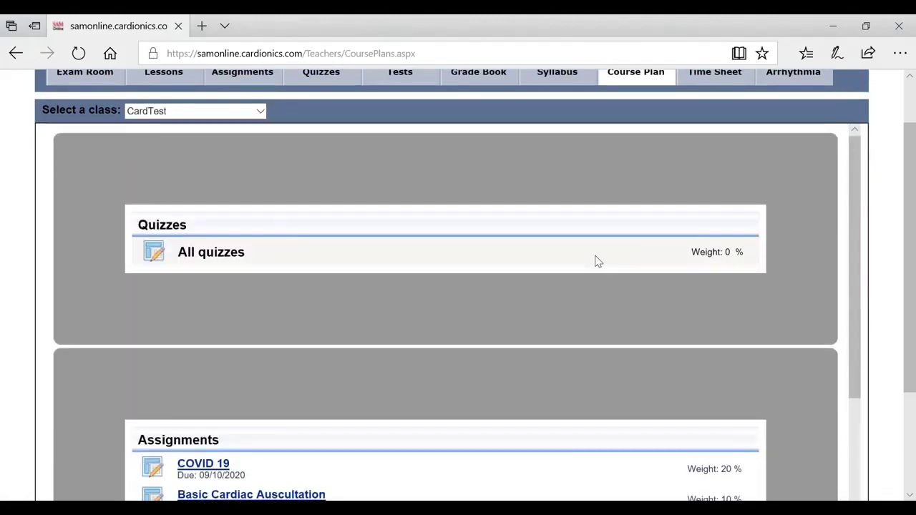
left_click(636, 143)
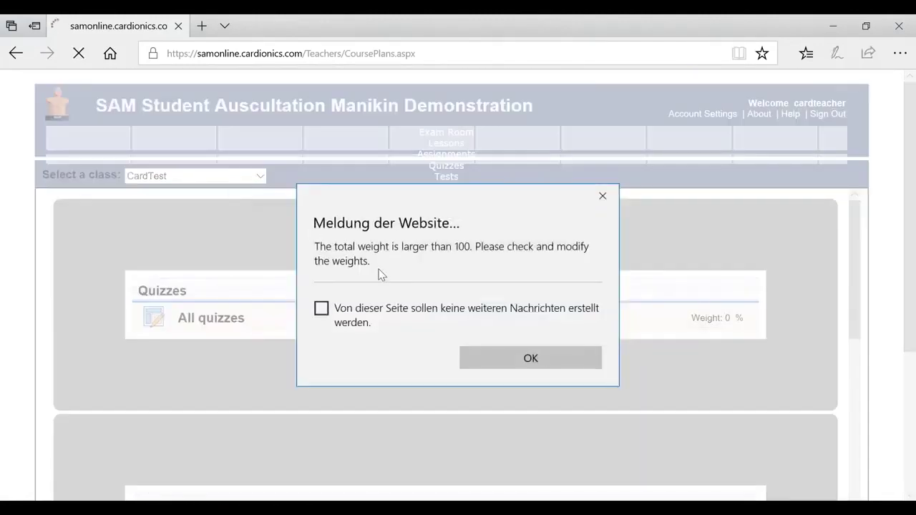
left_click(478, 368)
left_click(255, 176)
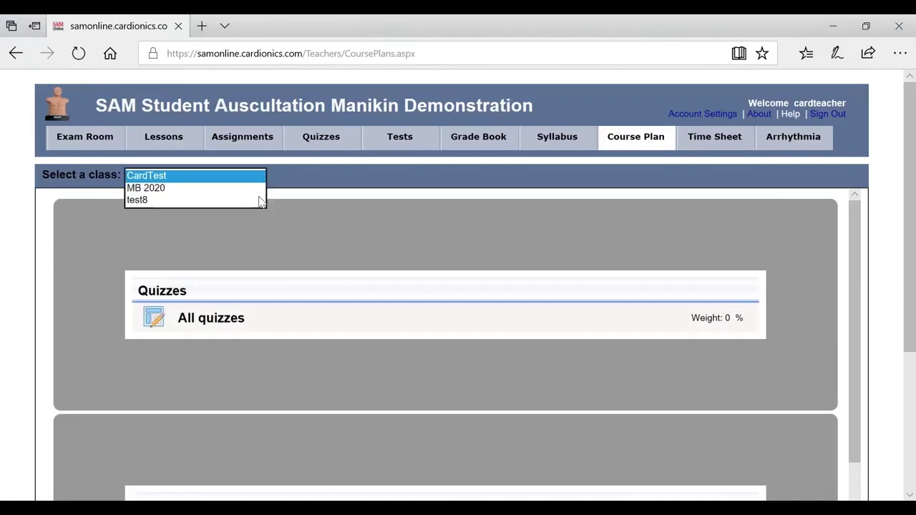
left_click(237, 200)
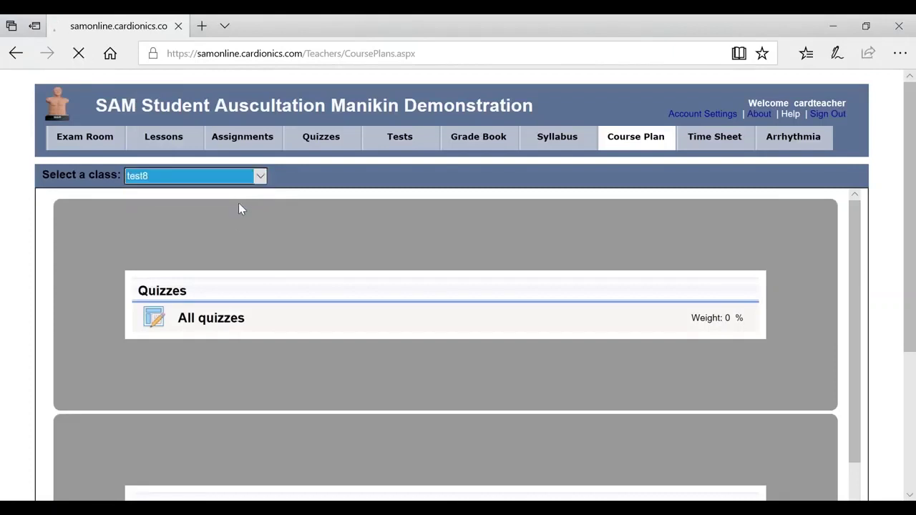
Step: Reload the Course Plan and dismiss the website message, opting to suppress further messages from this page
left_click(634, 142)
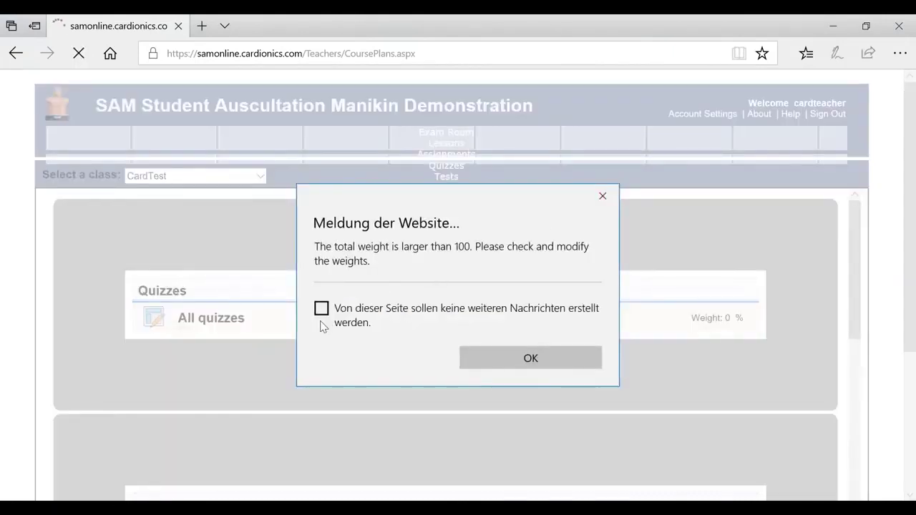
left_click(321, 313)
left_click(514, 352)
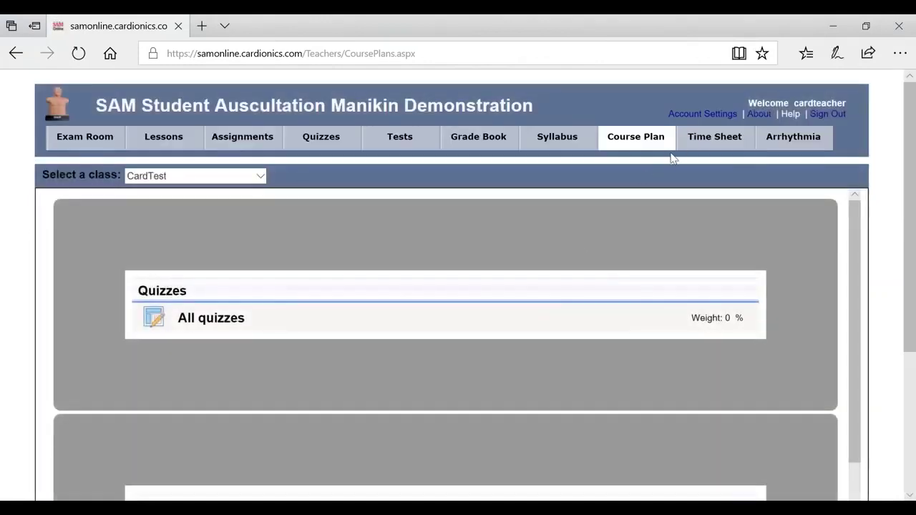
Step: Look over the quizzes, assignments and tests with their weights in the Course Plan of the class CardTest
scroll(558, 221, "down", 2)
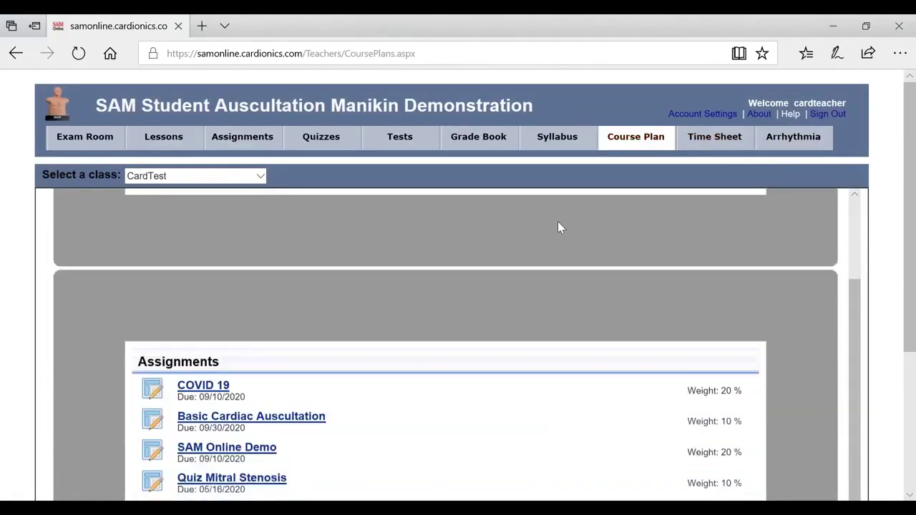
scroll(551, 236, "up", 2)
scroll(538, 255, "down", 3)
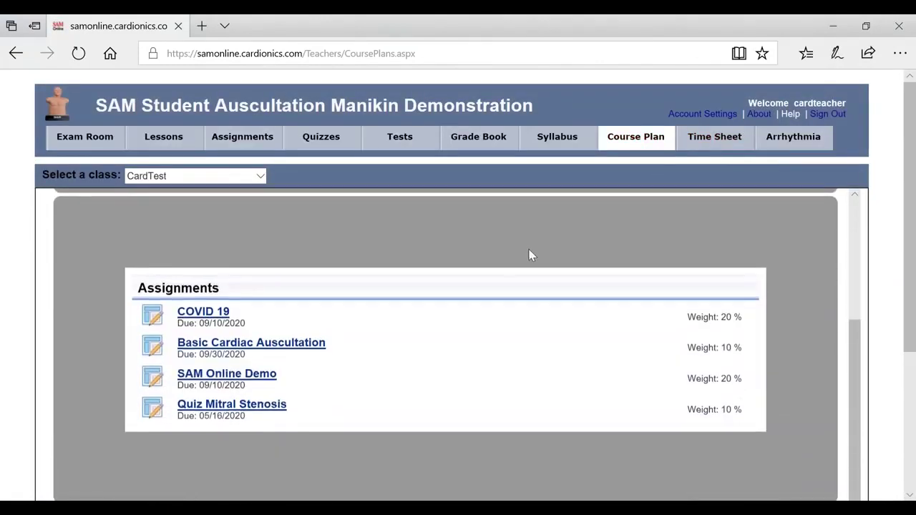
scroll(515, 259, "up", 2)
scroll(491, 262, "down", 3)
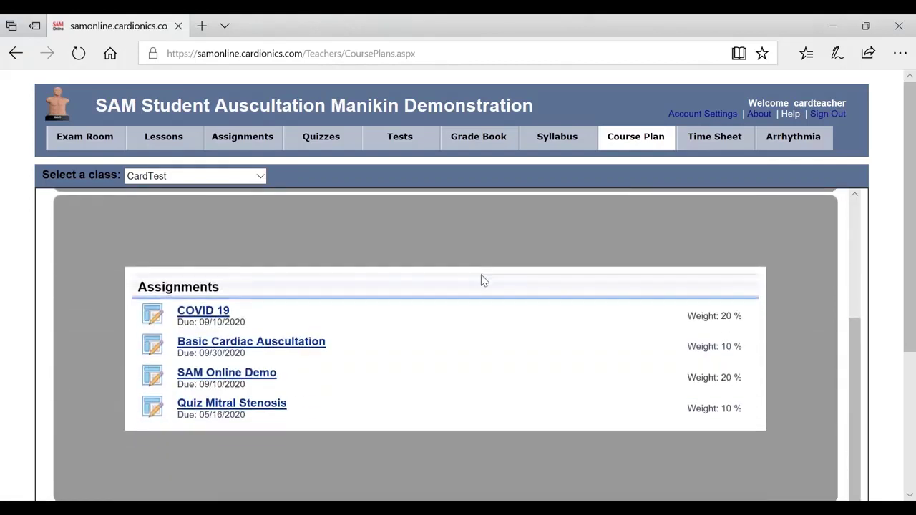
scroll(483, 279, "down", 1)
scroll(483, 279, "down", 1)
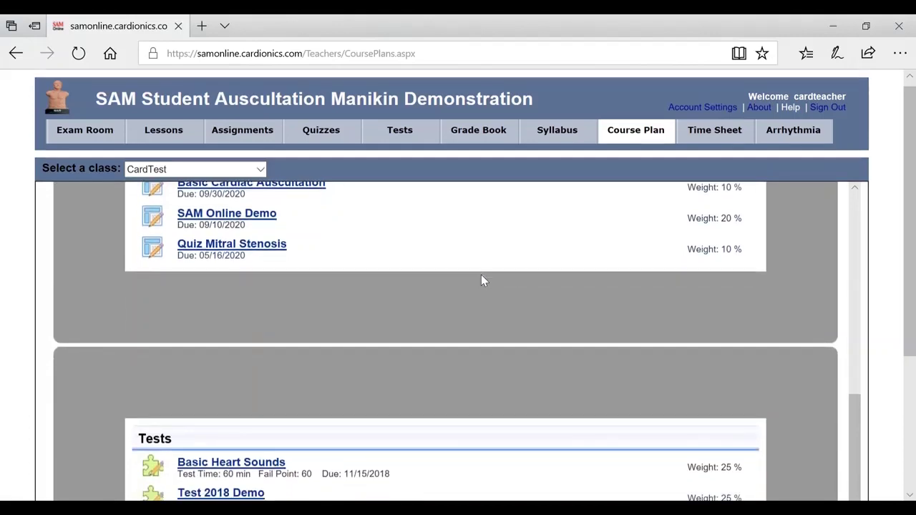
scroll(480, 279, "down", 2)
scroll(482, 279, "up", 5)
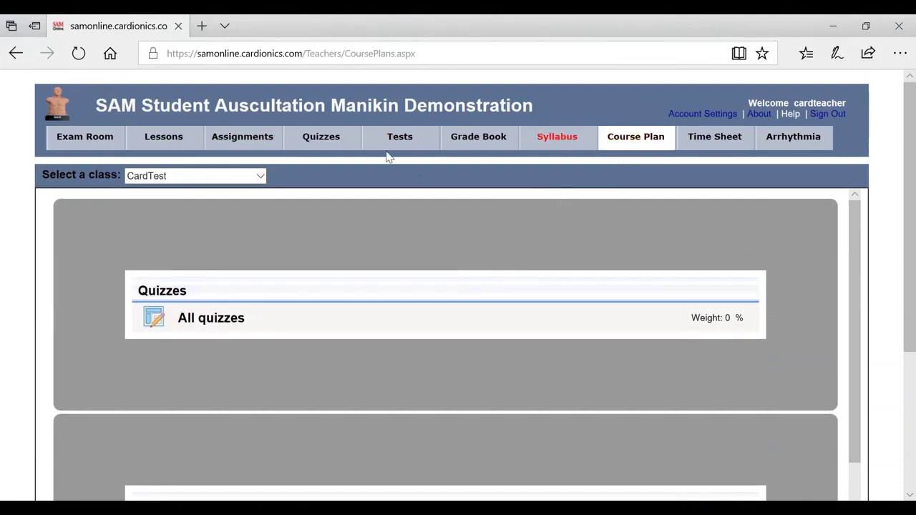
Step: Open the teacher's Time Sheet, select the class CardTest and show the available classes again
left_click(708, 146)
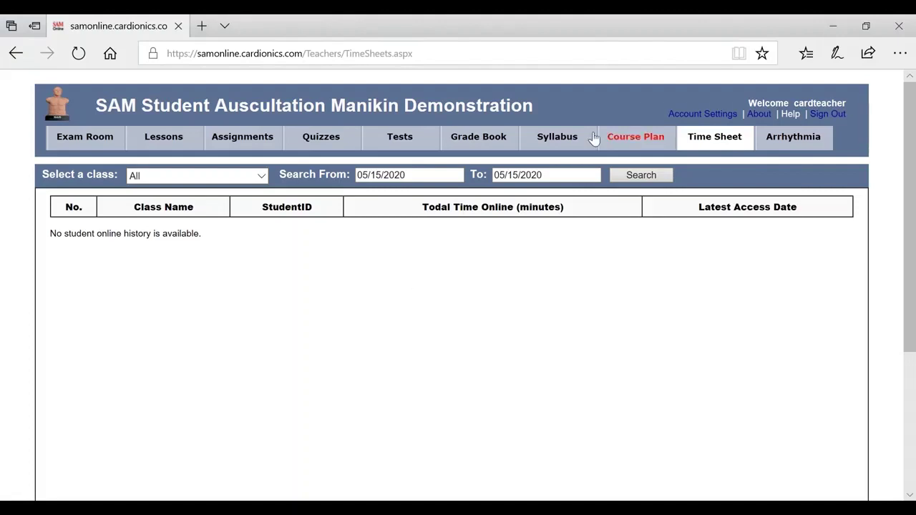
left_click(262, 178)
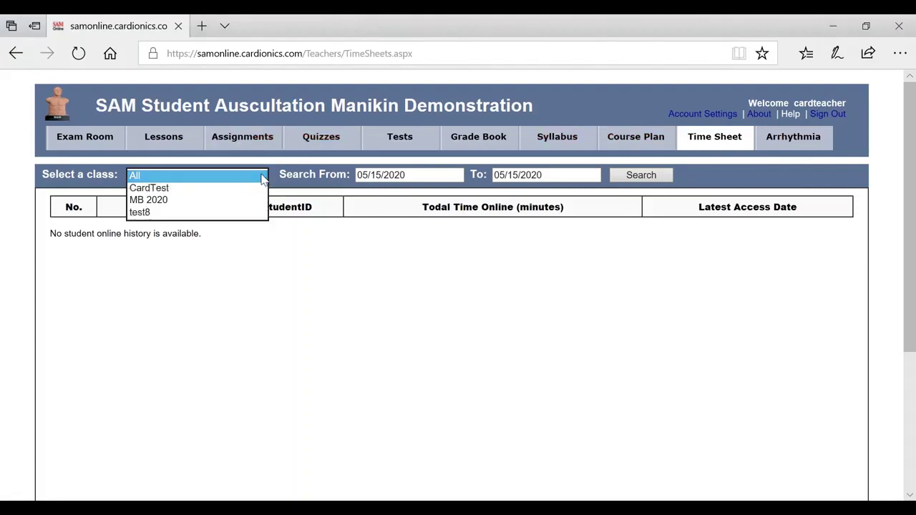
left_click(227, 191)
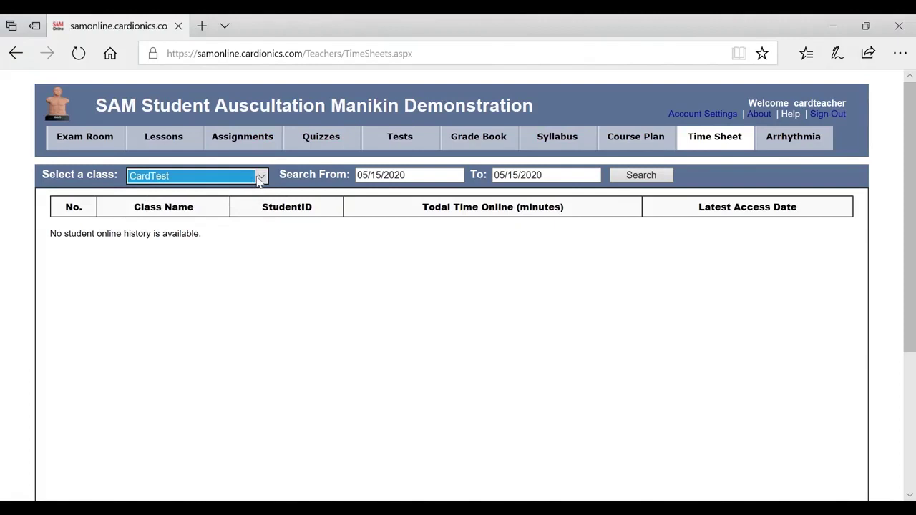
left_click(260, 178)
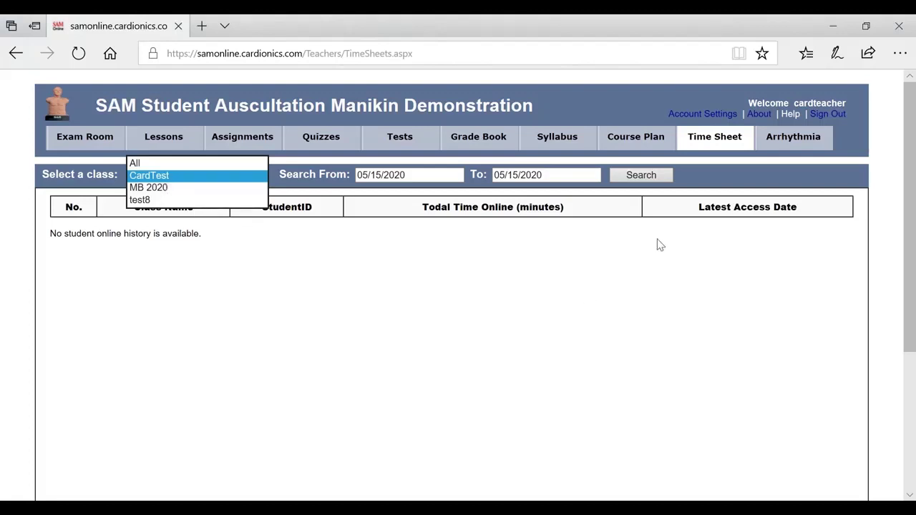
Step: Look over the Learning Arrhythmia Recognition welcome page in the Arrhythmia section and sign out of the teacher account
left_click(791, 143)
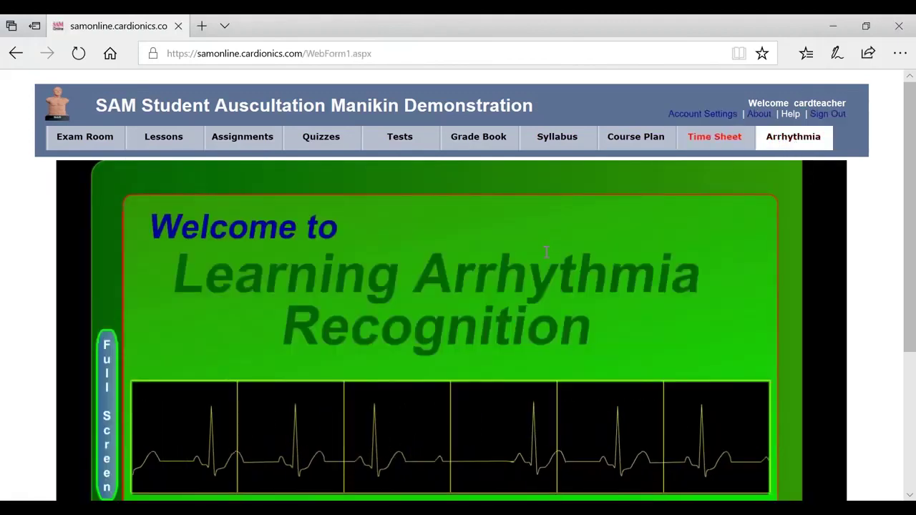
scroll(458, 286, "down", 1)
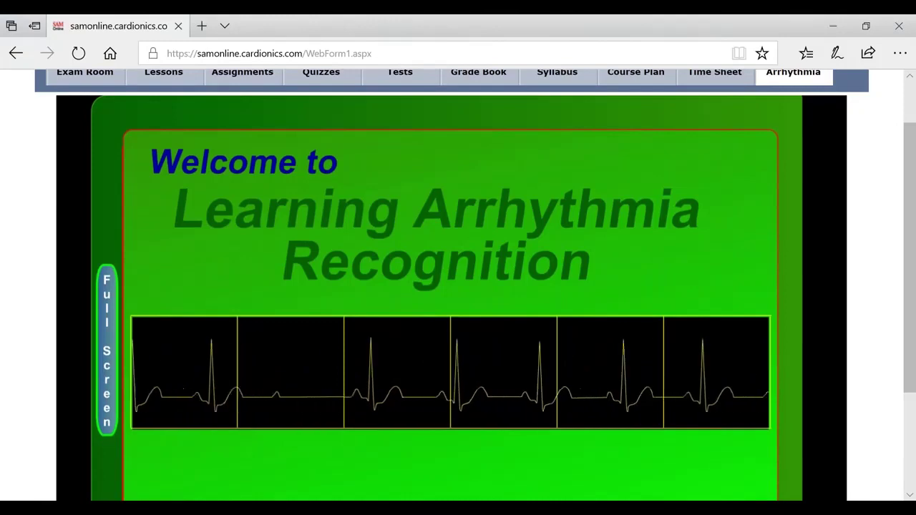
scroll(505, 252, "down", 1)
scroll(504, 257, "down", 2)
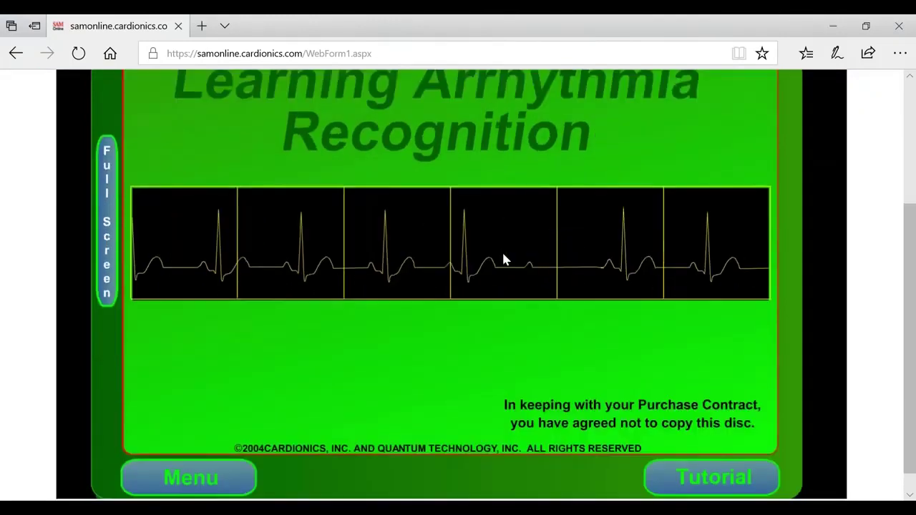
scroll(504, 258, "up", 3)
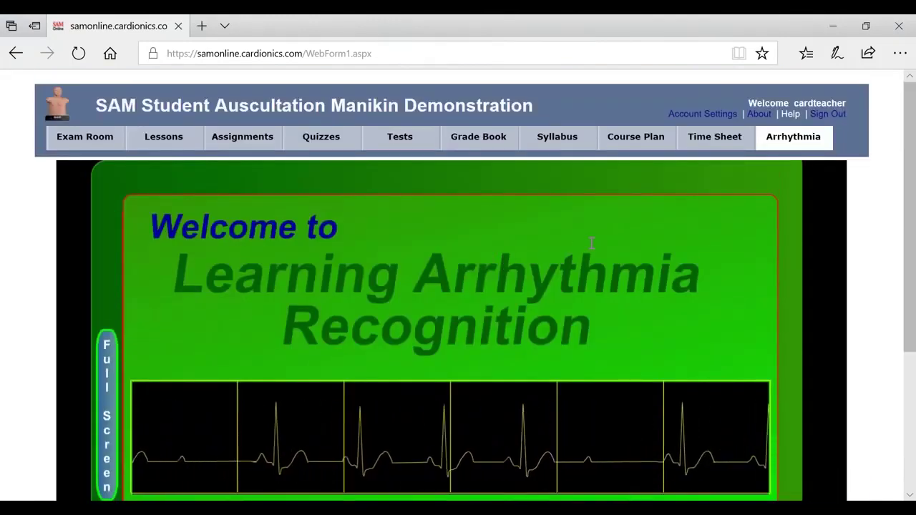
left_click(838, 116)
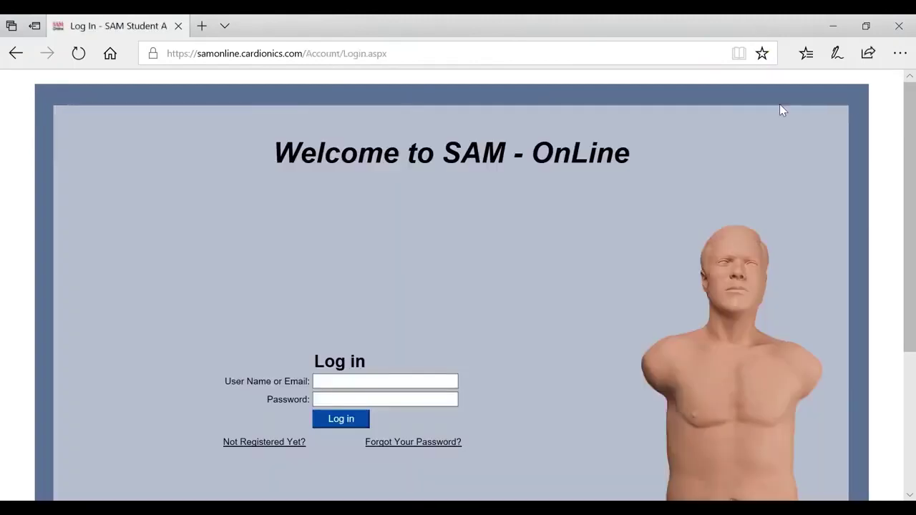